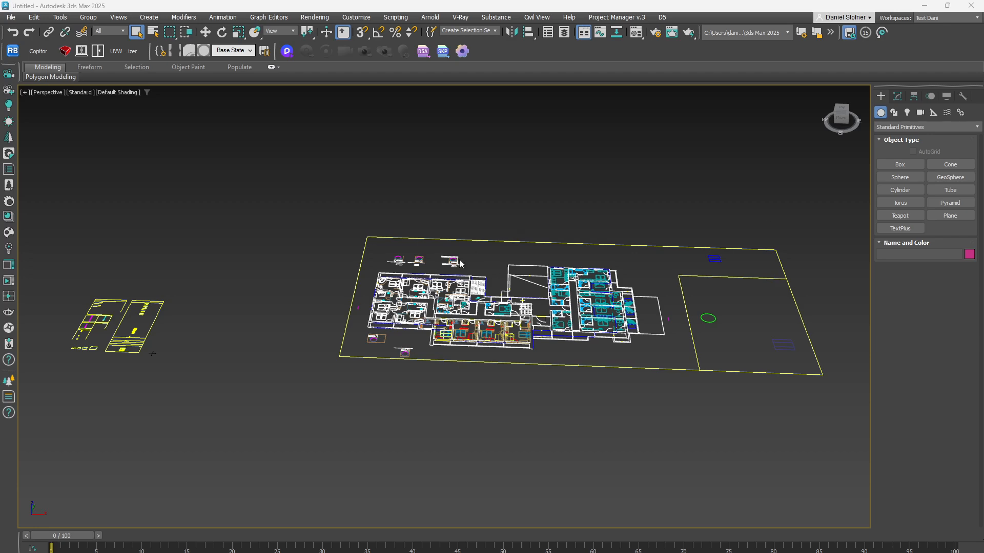
scroll(453, 263, up, 2)
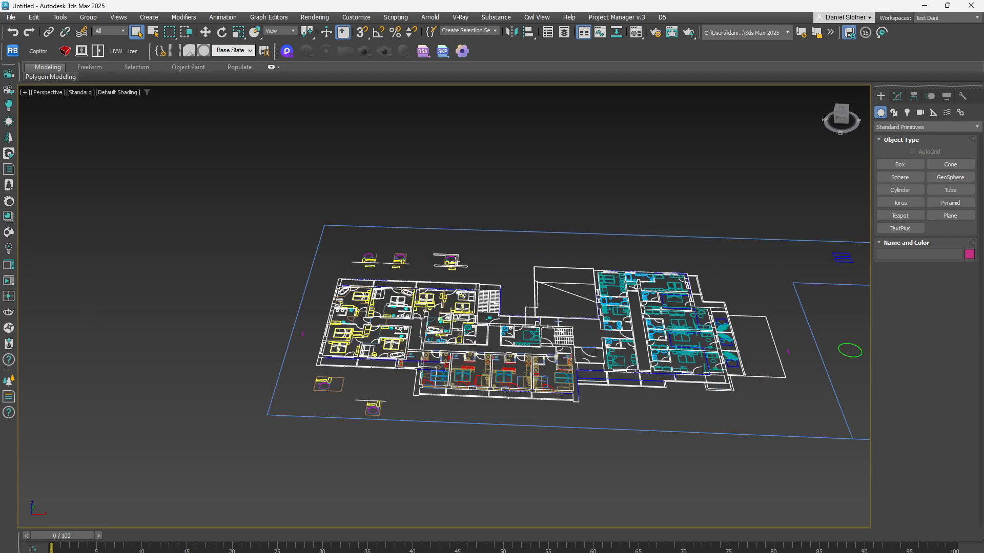
scroll(456, 261, up, 3)
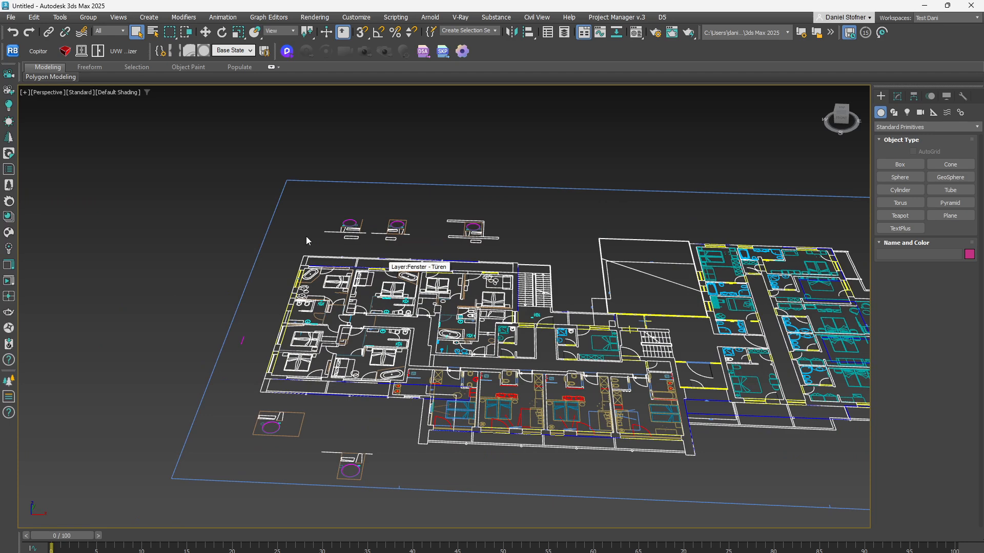
click(10, 16)
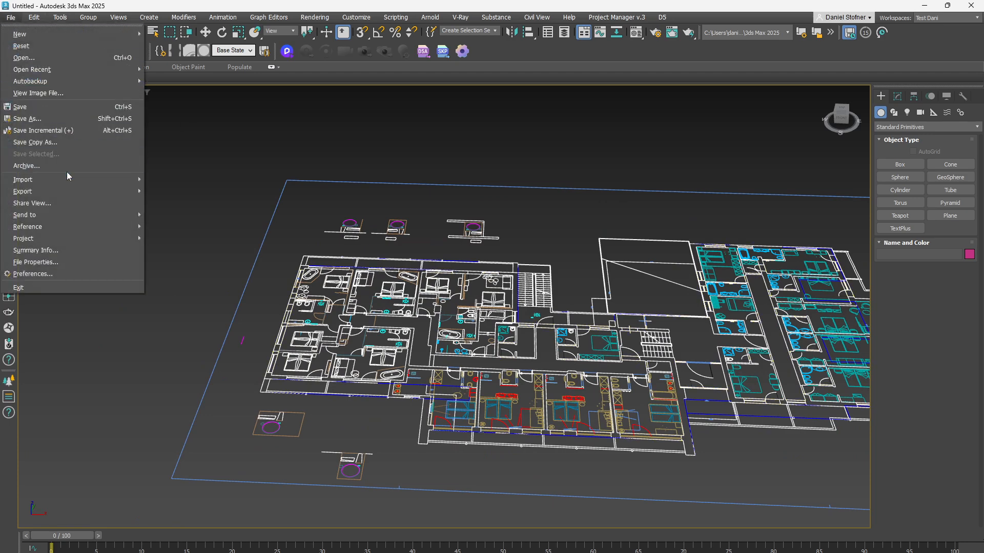
mouse_move(62, 182)
click(198, 180)
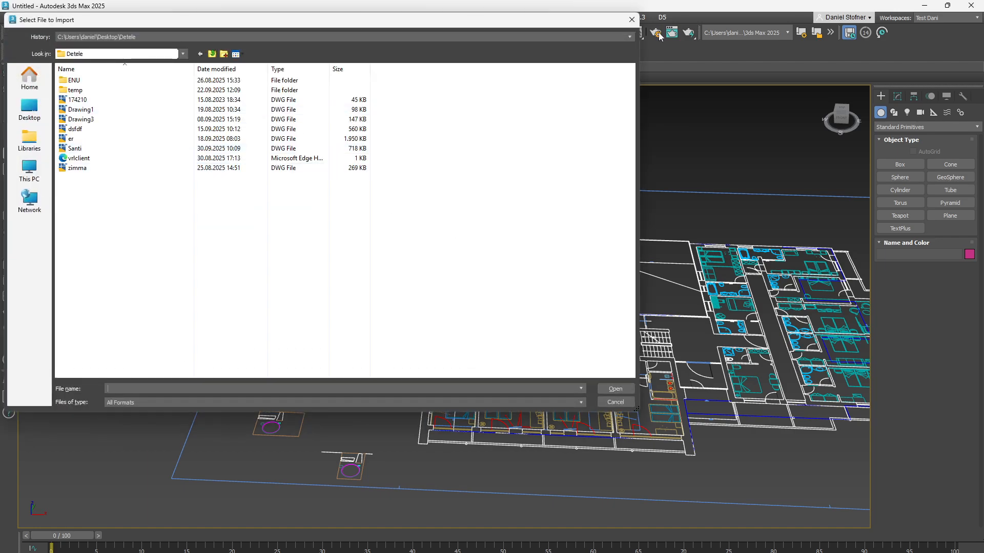
click(632, 20)
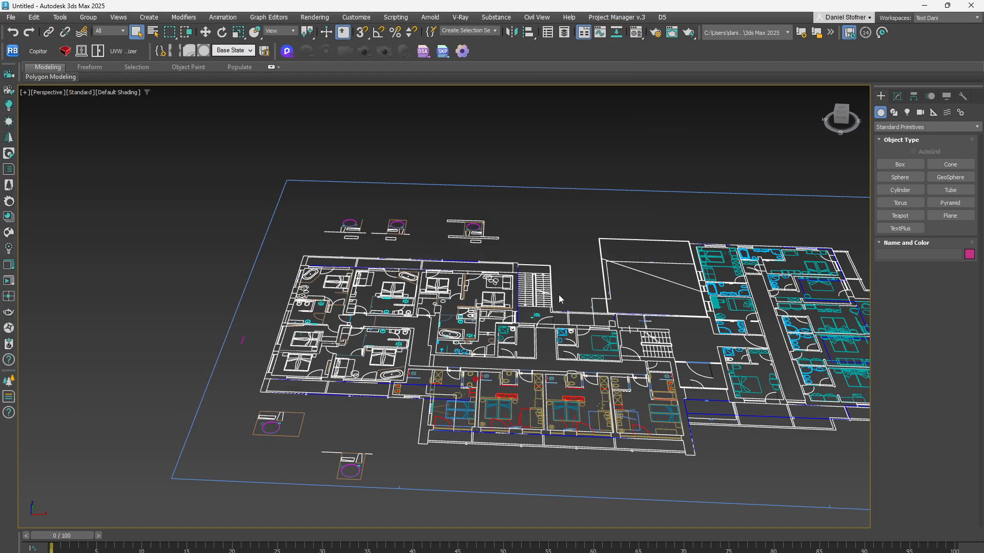
Step: Delete the entire existing floor plan from the scene
middle_drag(666, 288, 586, 264)
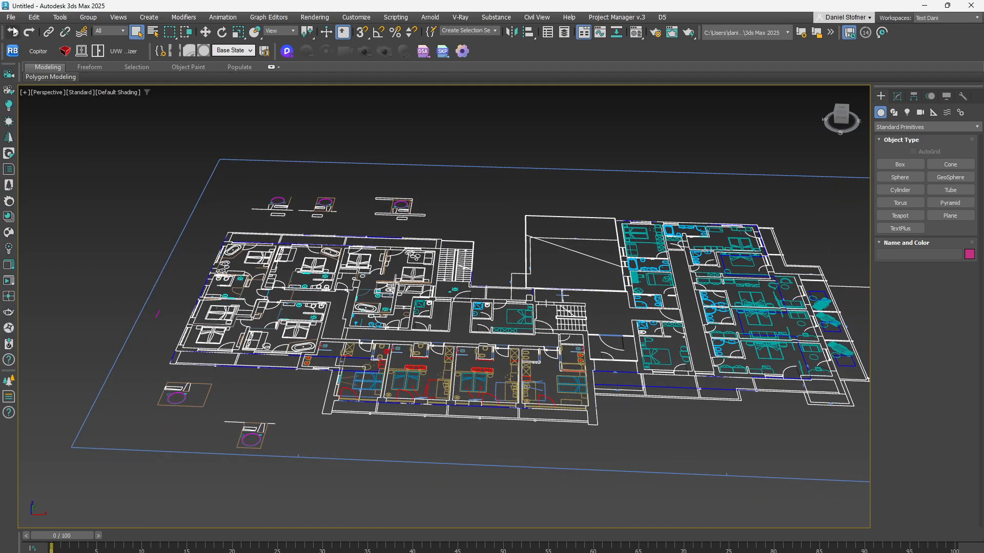
key(z)
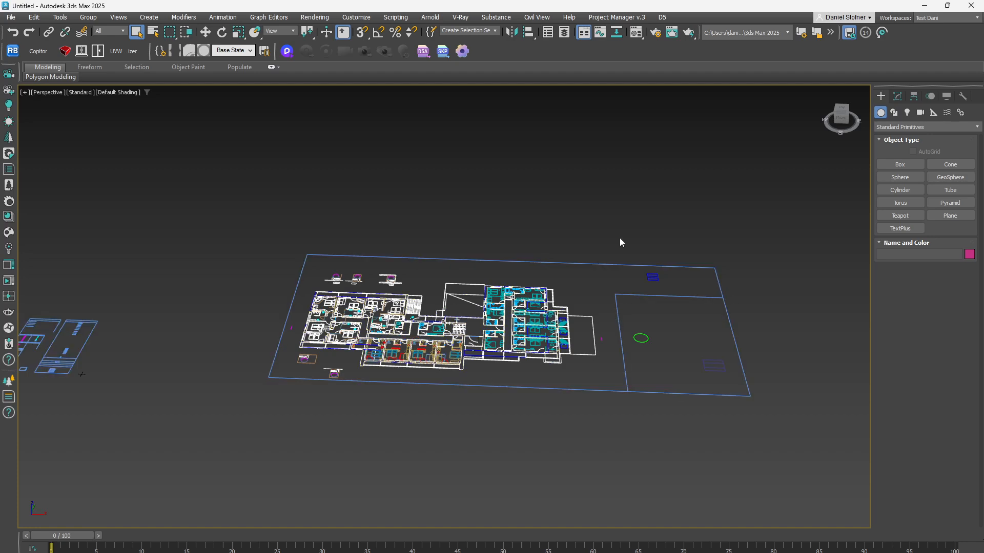
key(ctrl+a)
key(Delete)
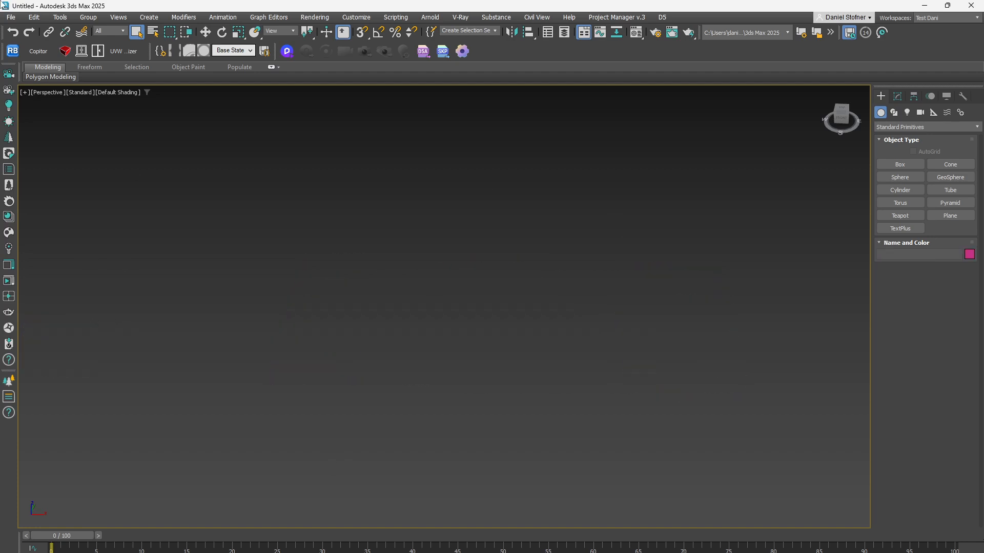
Step: Import the Santi DWG file in millimetres, deriving primitives by Layer, Blocks as Node Hierarchy, Split by Material
click(13, 19)
mouse_move(84, 179)
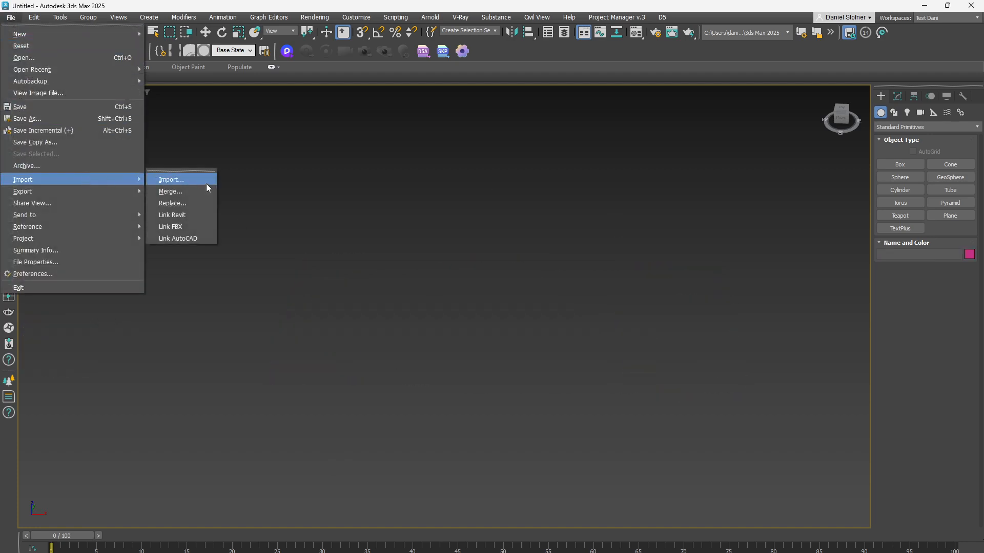
click(206, 183)
click(96, 150)
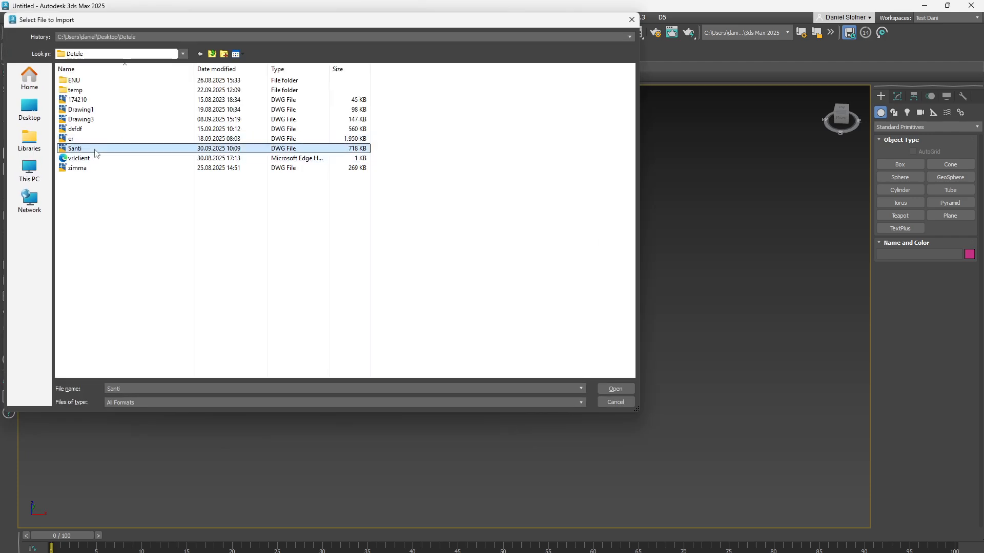
double_click(96, 150)
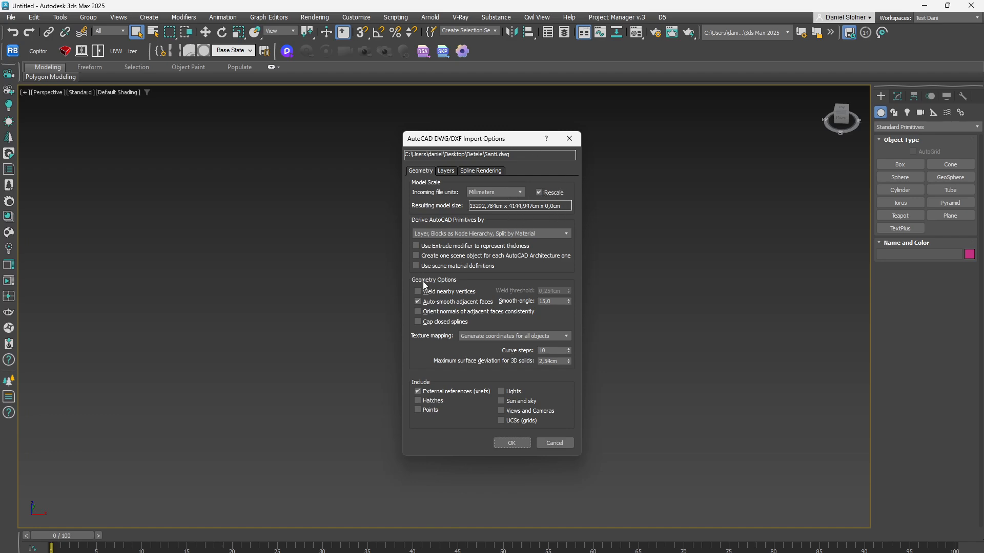
click(451, 232)
click(426, 233)
click(511, 444)
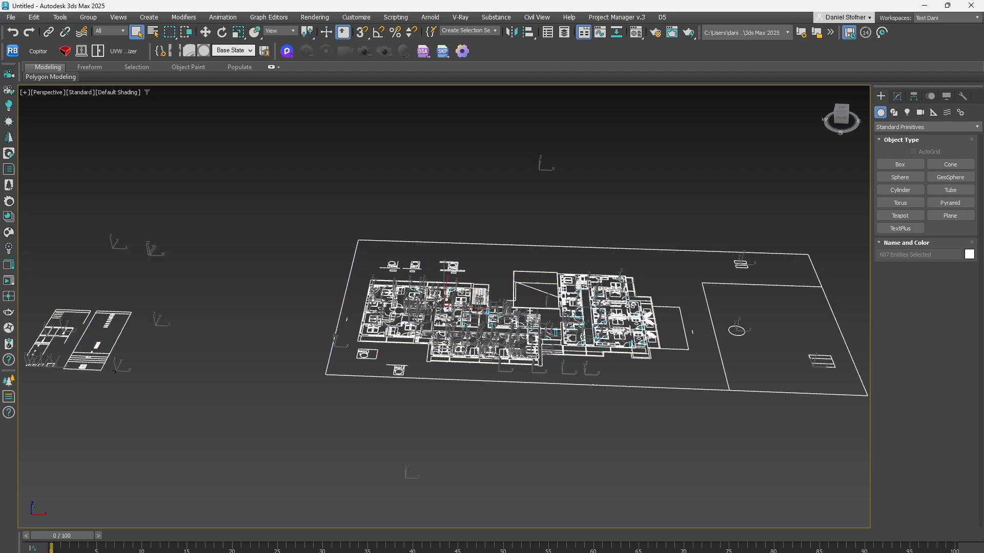
Step: Group all the imported drawing entities under the name Plan
click(88, 17)
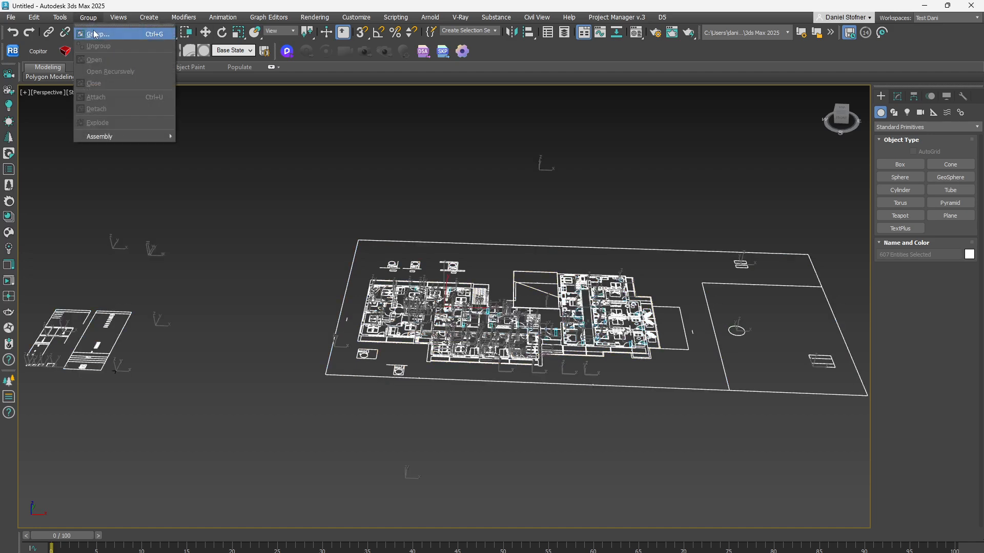
click(95, 35)
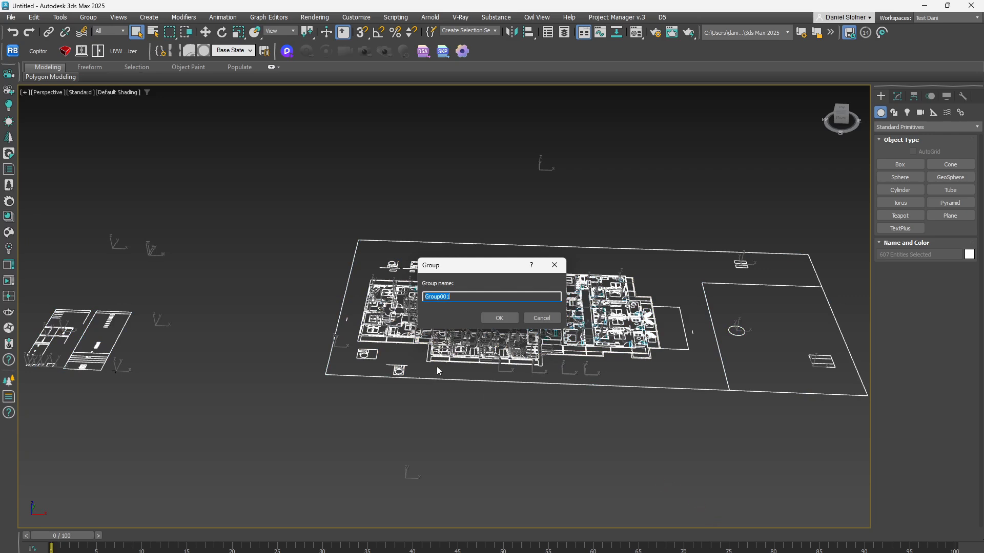
text(pLAN)
click(499, 318)
click(88, 17)
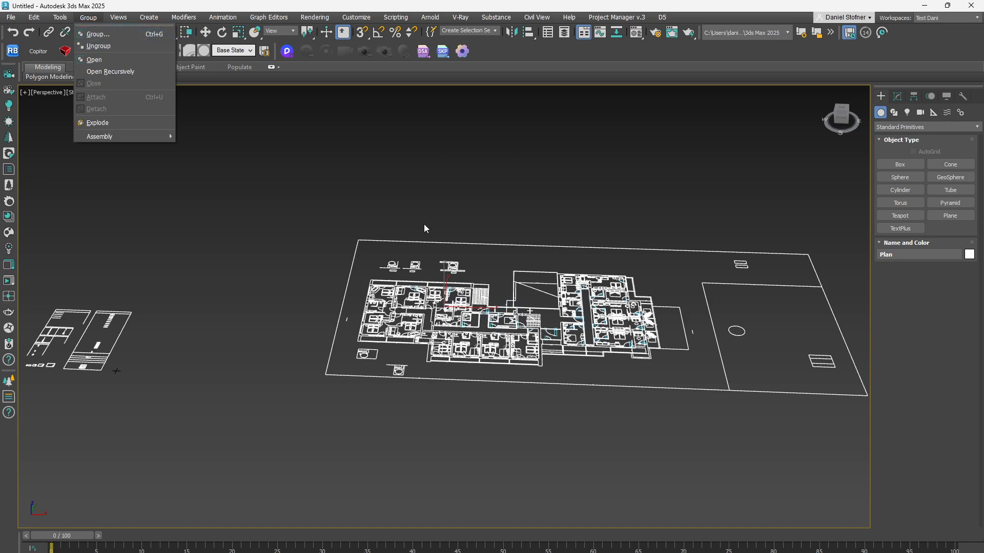
click(554, 268)
Step: Examine the room and wall layout of the imported floor plan up close
middle_drag(686, 349, 636, 302)
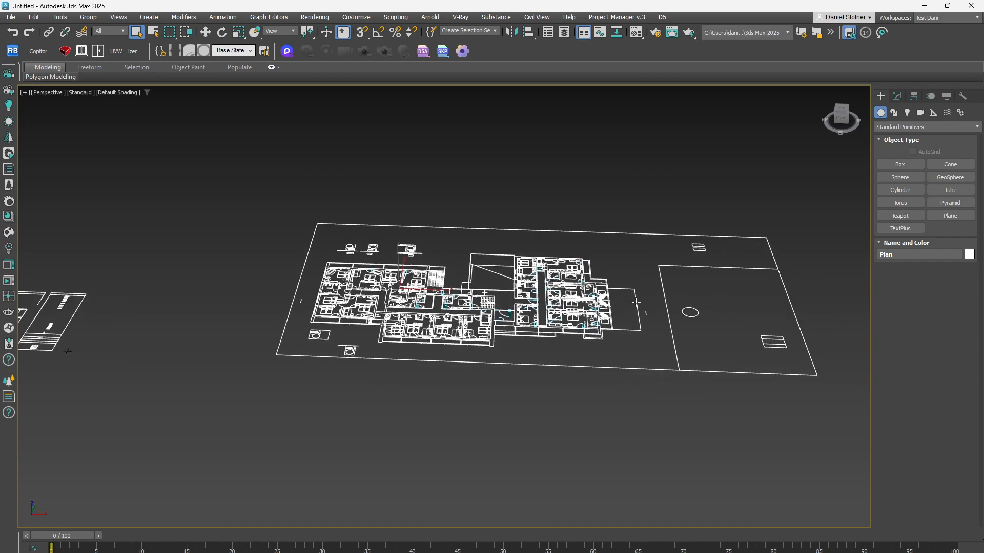
scroll(438, 334, up, 5)
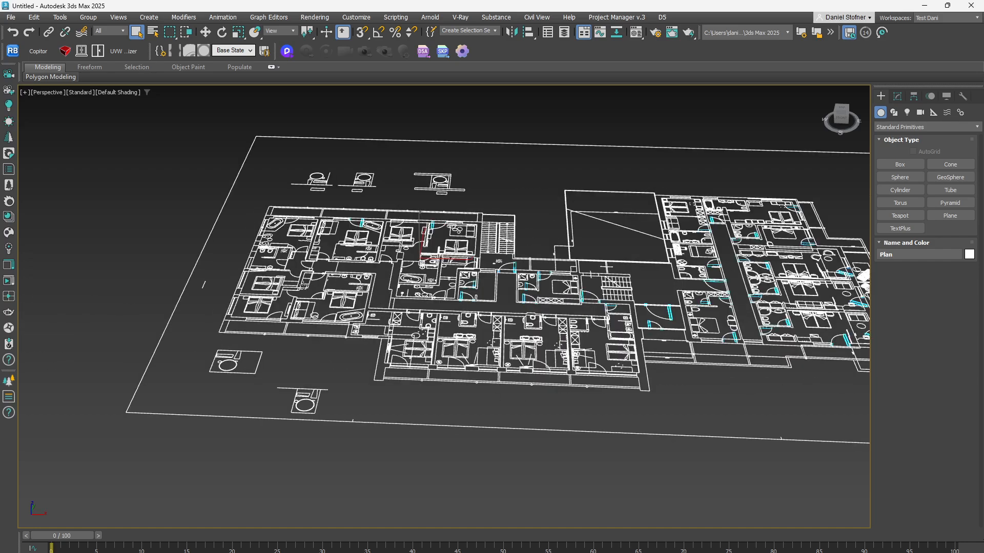
scroll(333, 259, up, 5)
middle_drag(676, 374, 614, 388)
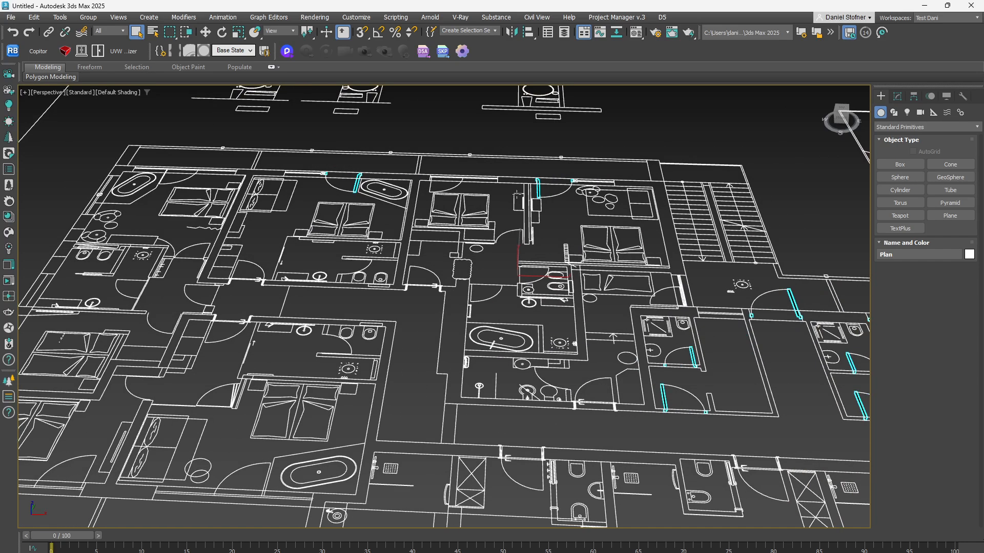
middle_drag(643, 306, 369, 280)
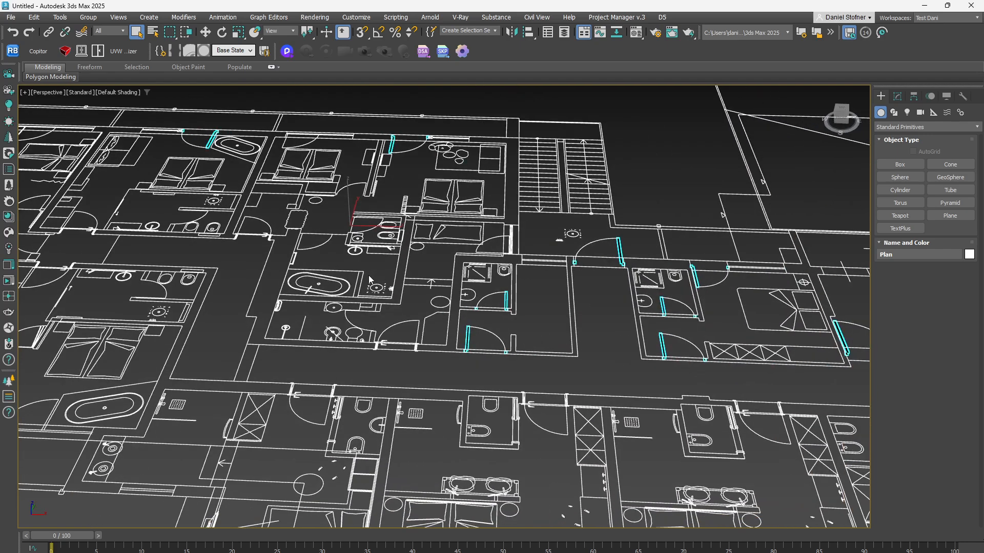
middle_drag(286, 294, 468, 330)
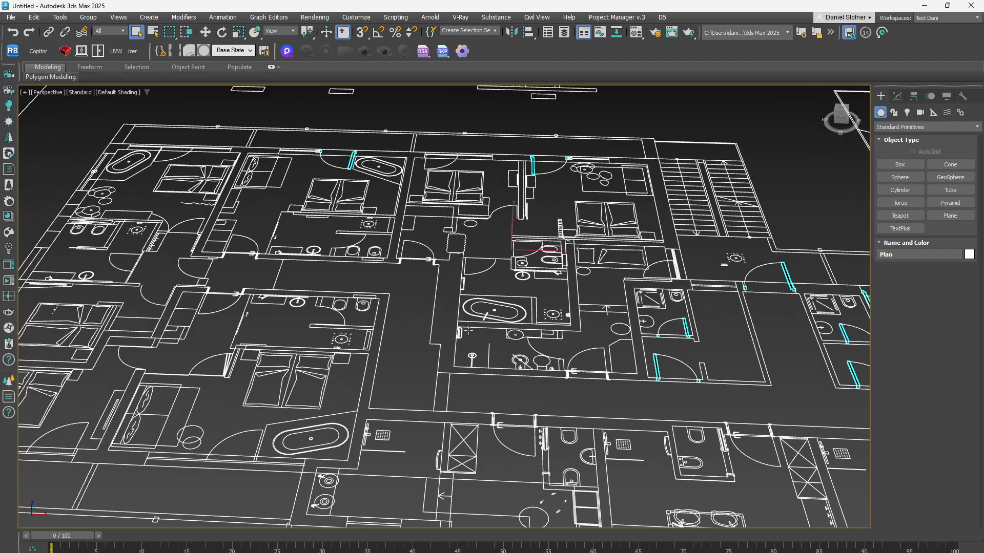
middle_drag(149, 287, 248, 344)
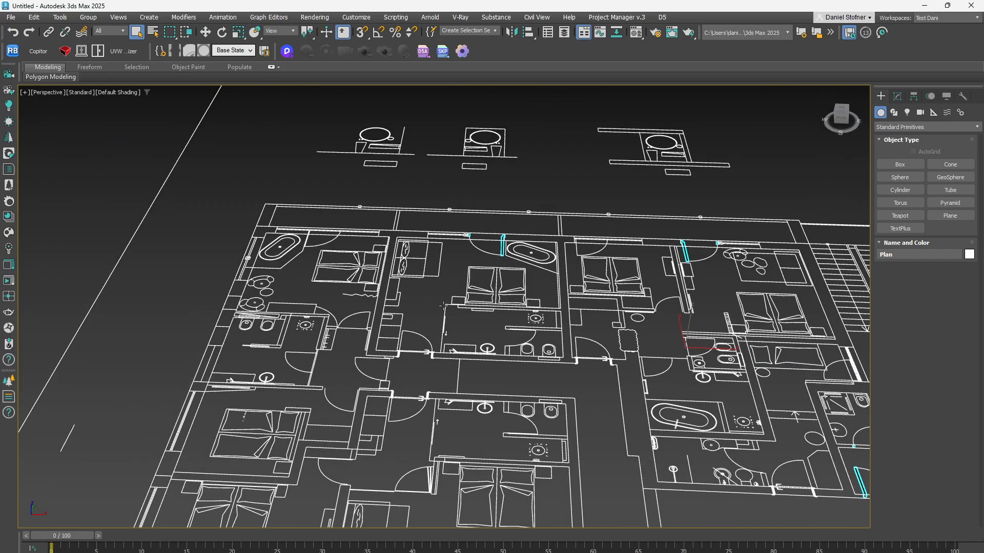
middle_drag(456, 319, 411, 257)
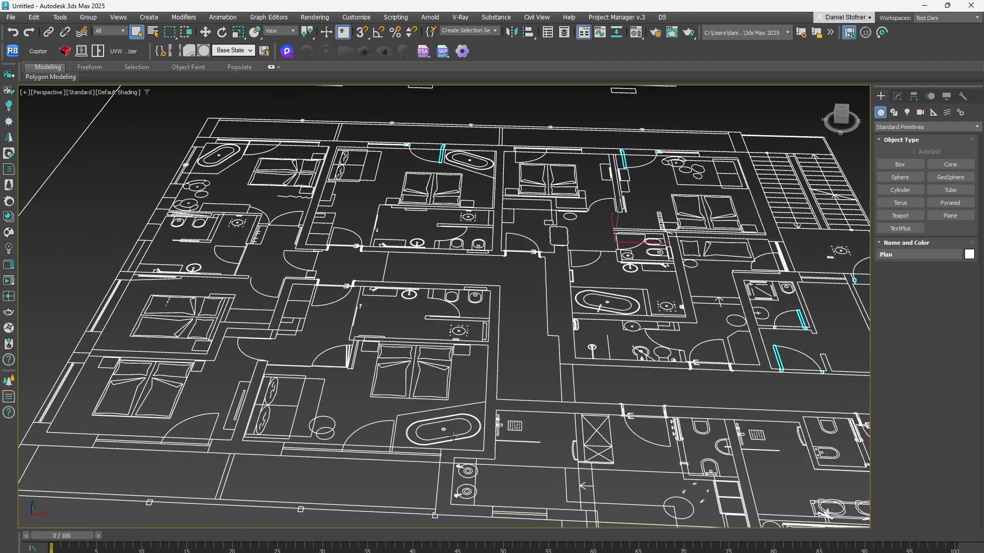
middle_drag(399, 200, 470, 174)
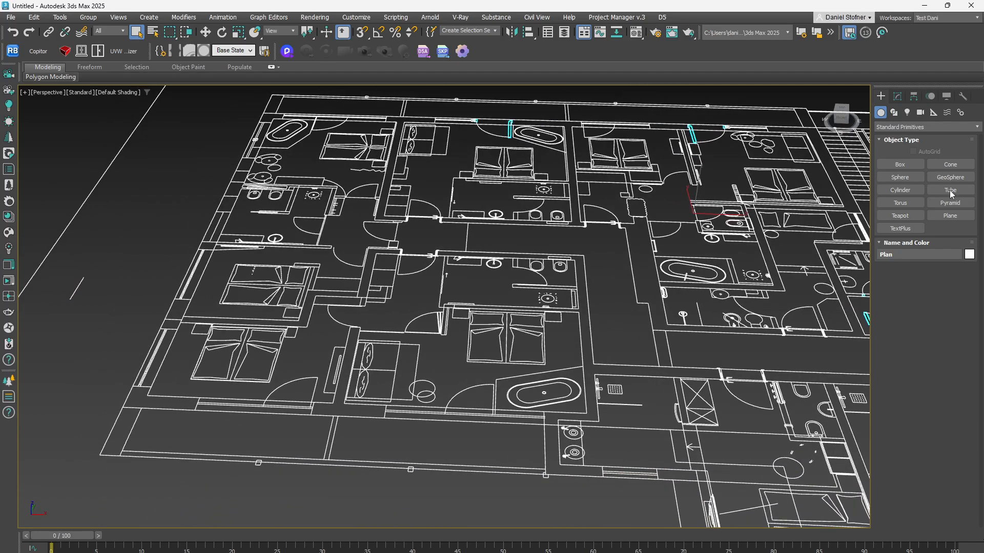
Step: Draw a box wall about 206 cm long and 25 cm wide at the suite's entrance beside the corridor end, and set its height to 260 cm
click(900, 164)
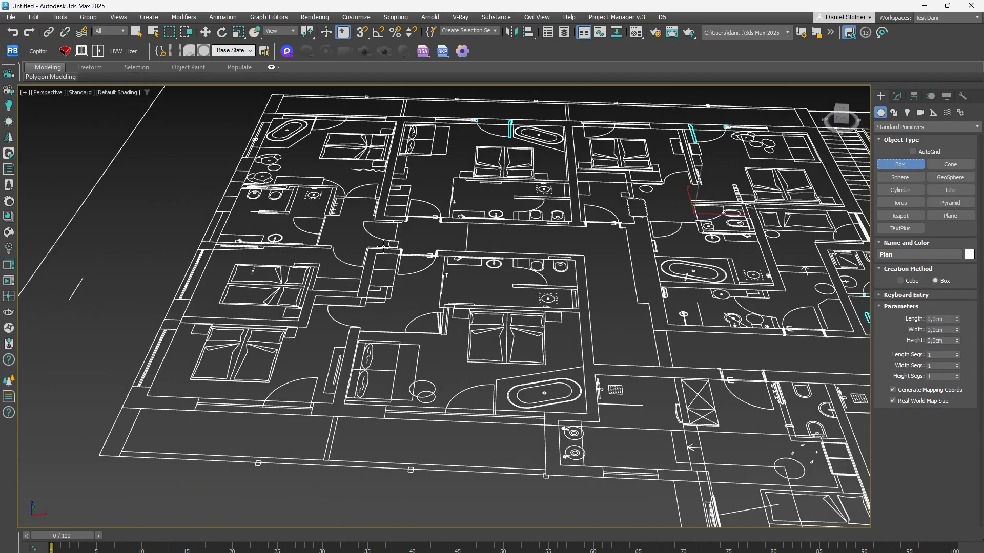
drag(376, 253, 355, 297)
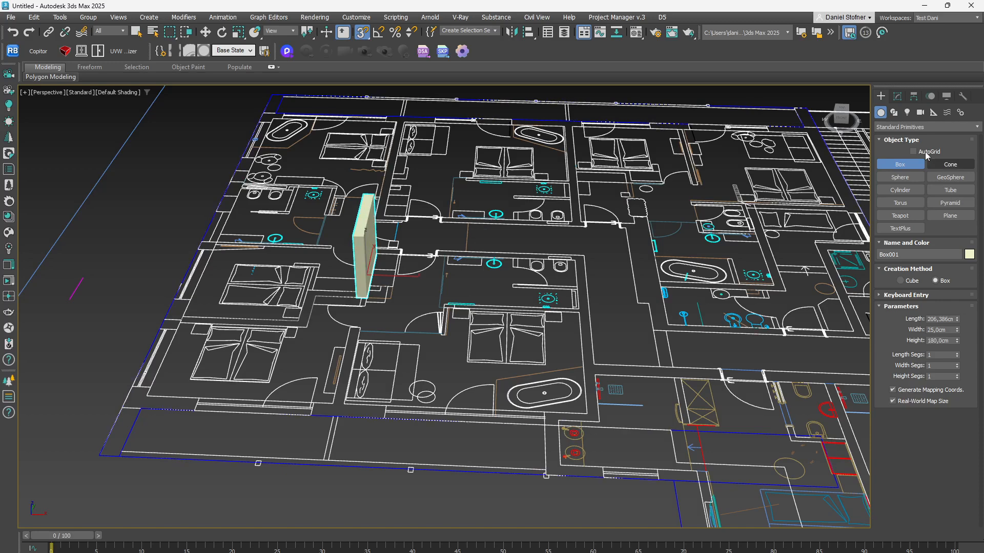
click(897, 97)
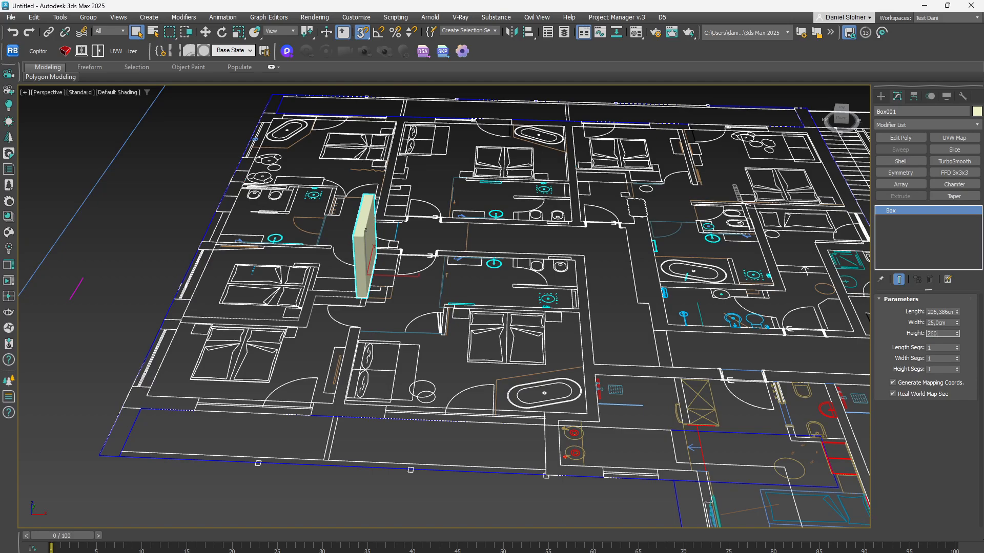
key(Return)
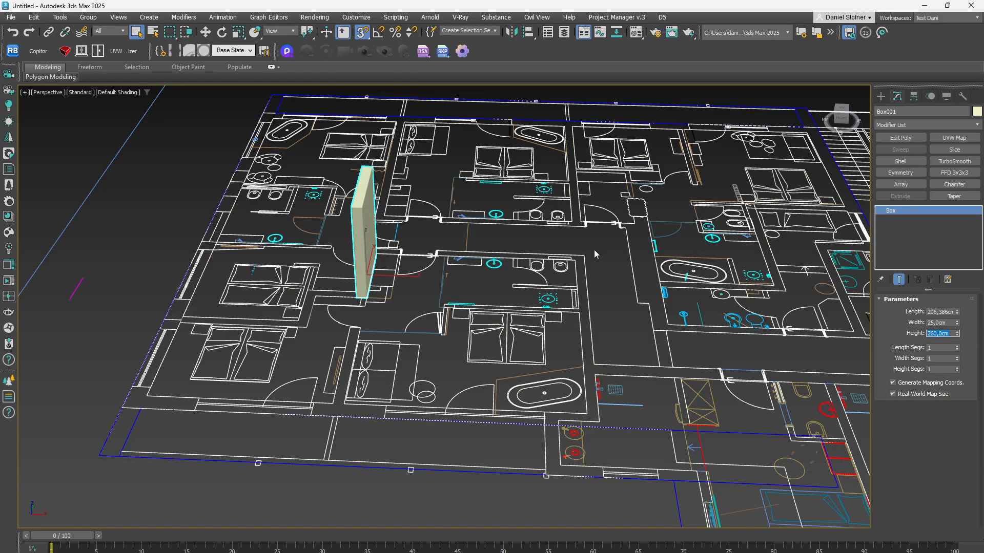
Step: Add two 25 cm thick, 260 cm high box walls: one 580 cm along the corridor and one 638 cm perpendicular from its far end
click(880, 97)
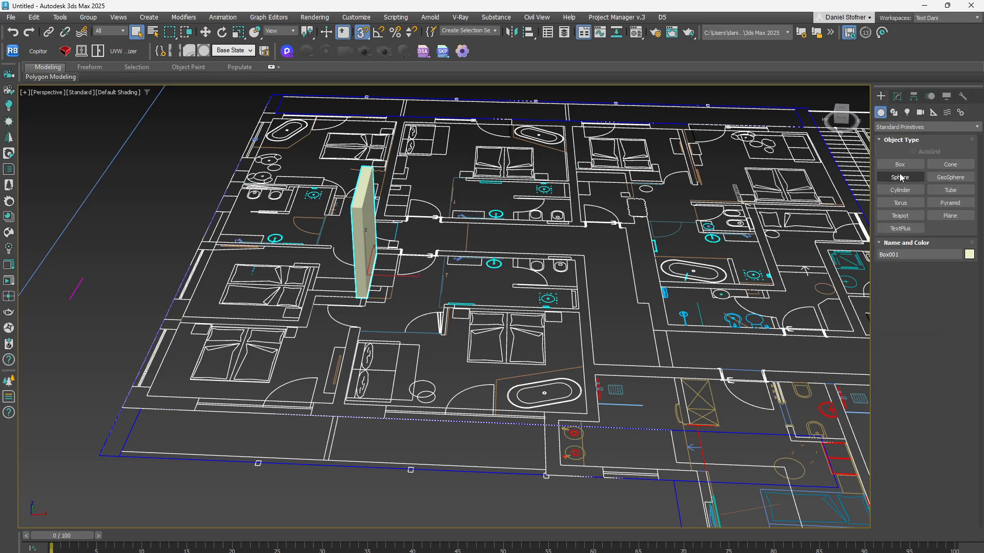
click(900, 164)
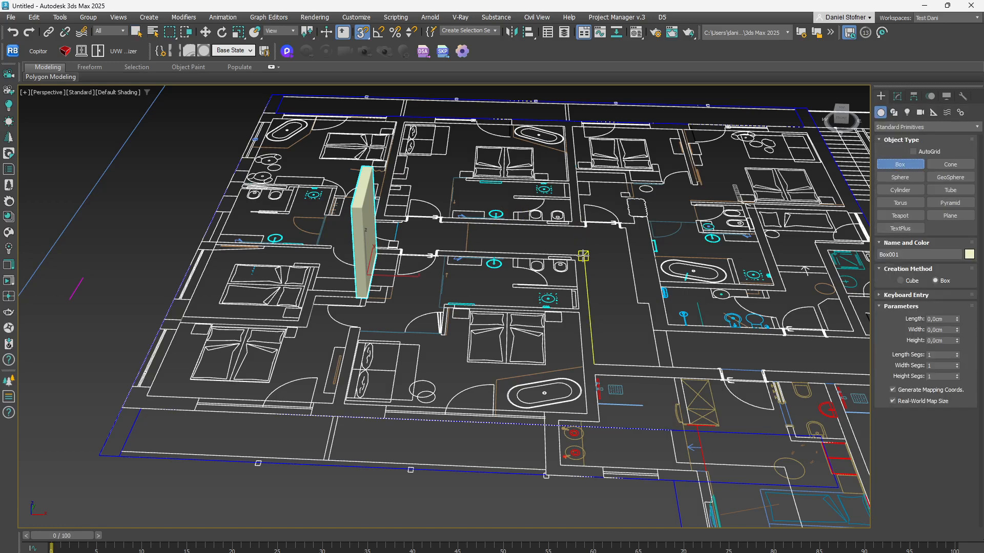
drag(583, 256, 367, 254)
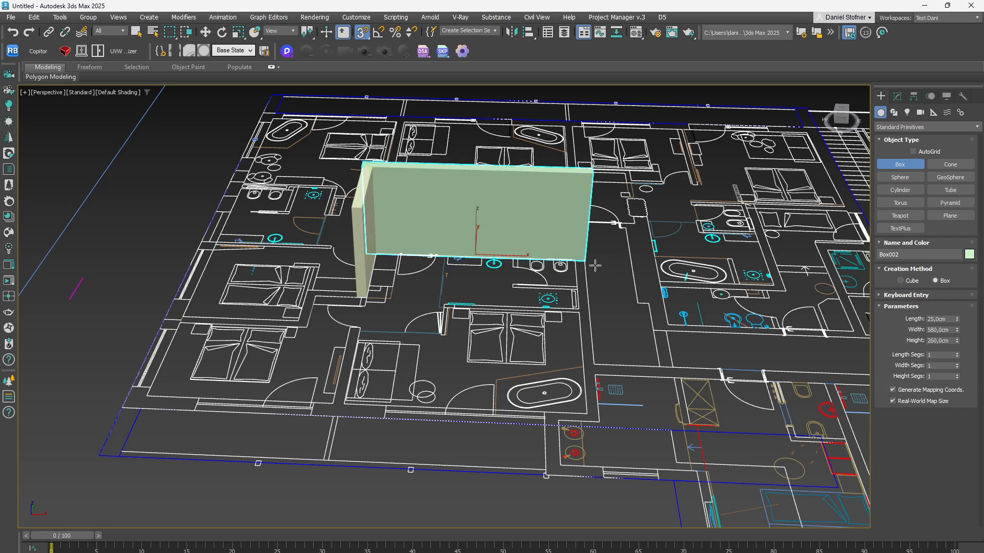
drag(576, 260, 597, 425)
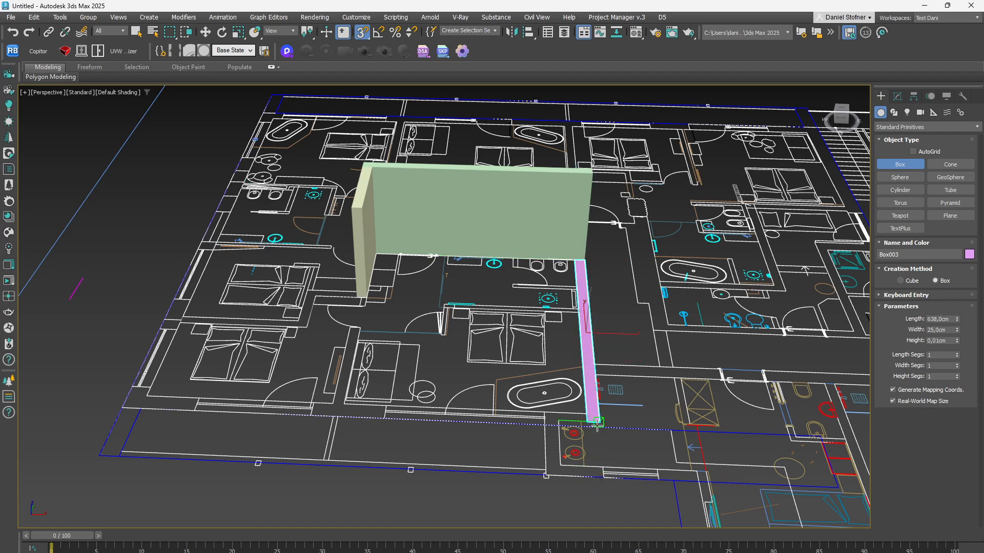
click(587, 167)
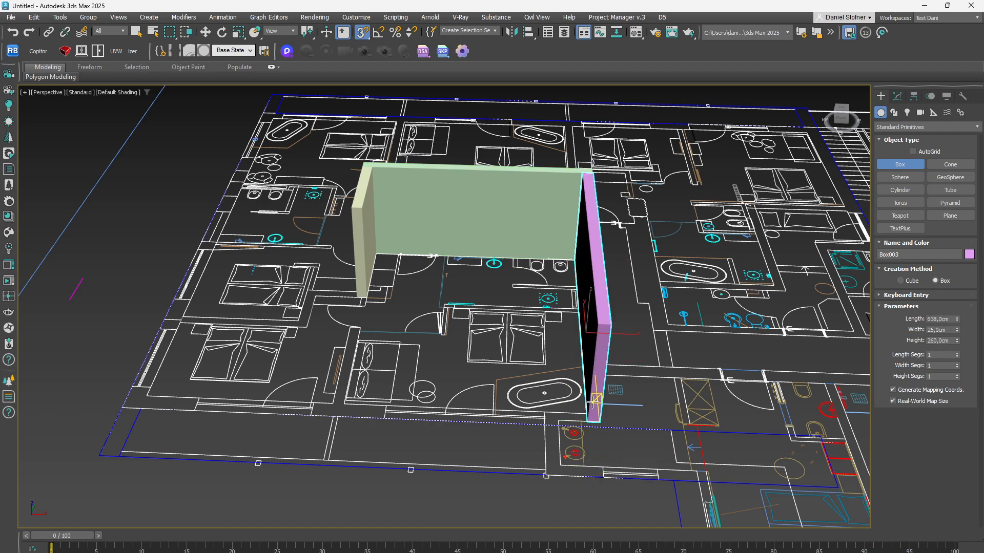
Step: Add two 260 cm high box walls near the bathtub: one about 92.5 by 25 cm, and one 167 by 30 cm extending to the outer edge
mouse_move(587, 423)
mouse_down()
mouse_move(546, 417)
mouse_move(587, 421)
mouse_up()
right_click(545, 416)
click(608, 322)
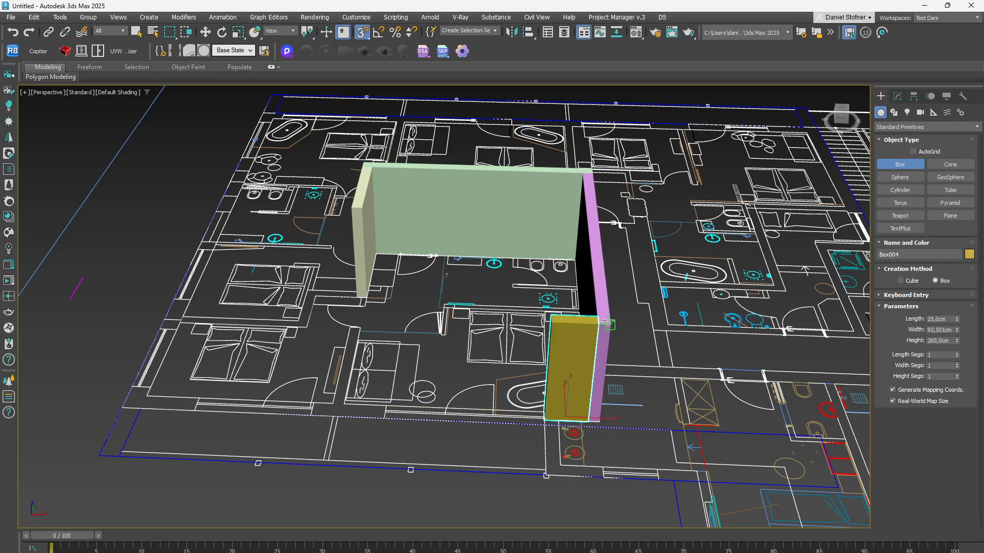
middle_drag(603, 454, 618, 414)
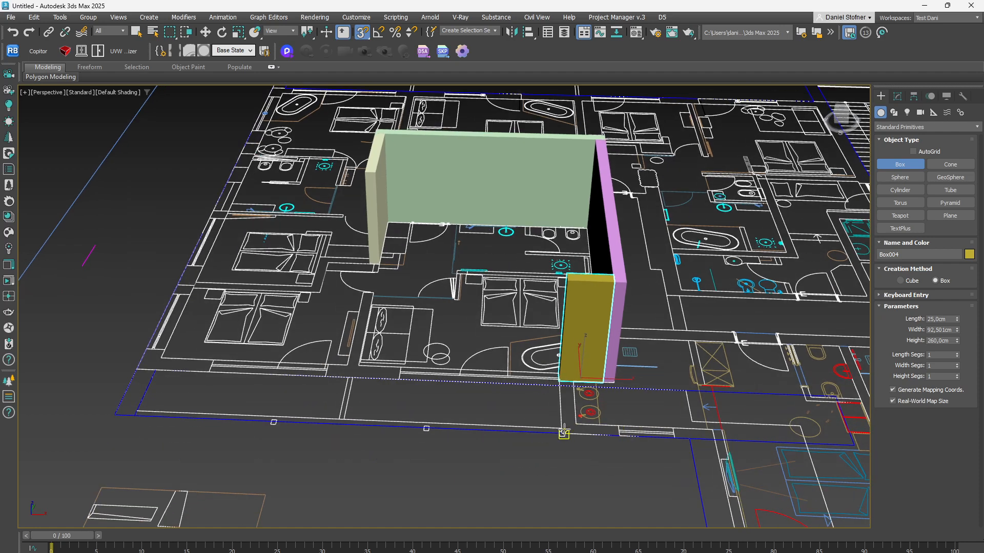
drag(561, 433, 575, 381)
click(621, 277)
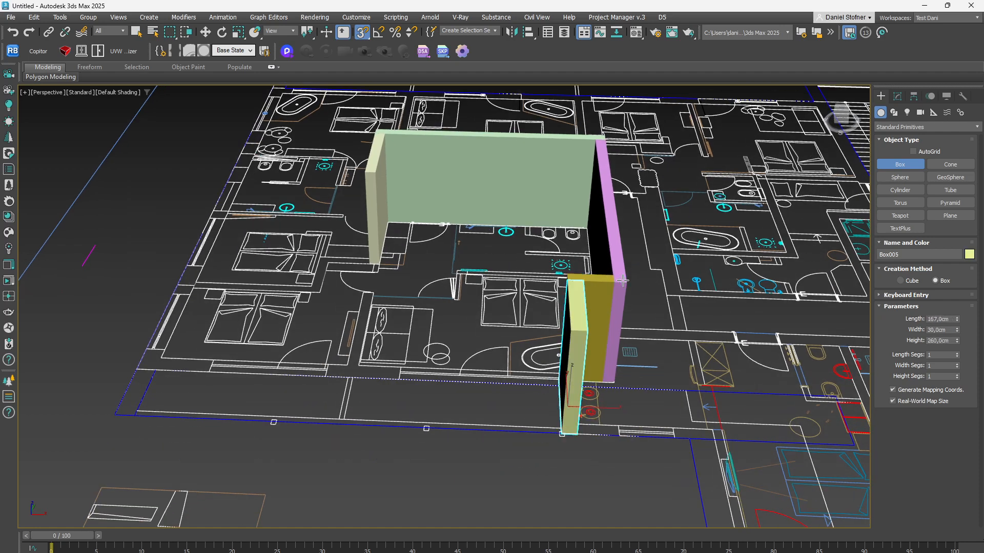
Step: Draw two 260 cm high box walls: one 160 by 42 cm on the outer facade and one 281 by 25 cm running inward from it
drag(327, 365, 401, 379)
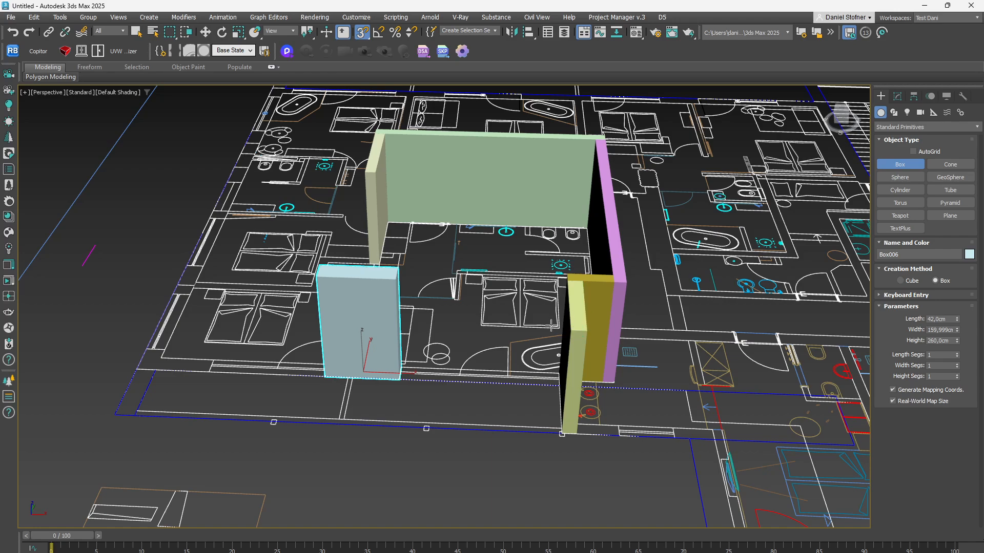
alt+middle_drag(551, 326, 635, 351)
middle_drag(507, 323, 633, 301)
drag(382, 269, 475, 340)
click(472, 294)
Step: Add two 25 cm thick, 260 cm high box walls at the entrance: one about 123.4 cm long and a perpendicular one about 157.7 cm long
alt+middle_drag(511, 290, 420, 317)
middle_drag(461, 308, 622, 318)
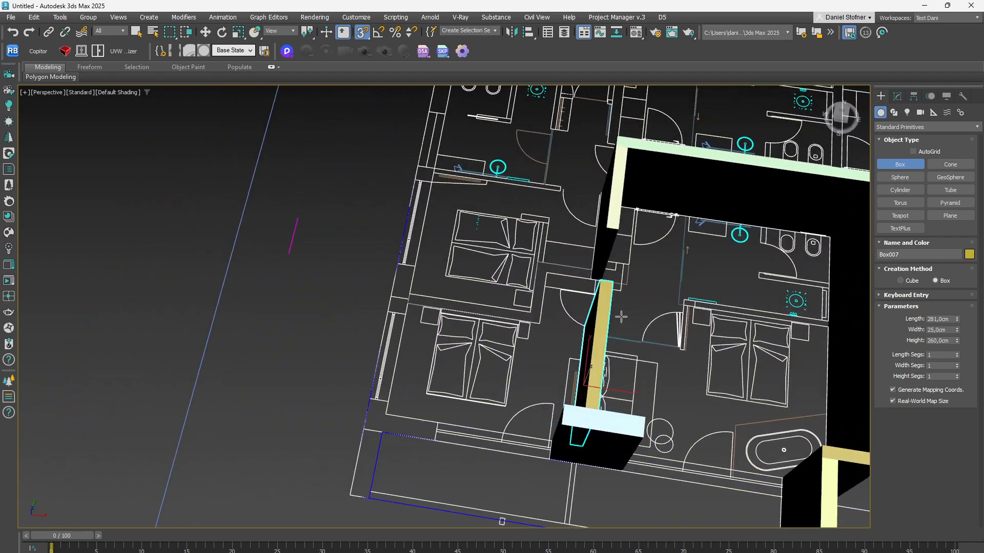
drag(594, 280, 535, 261)
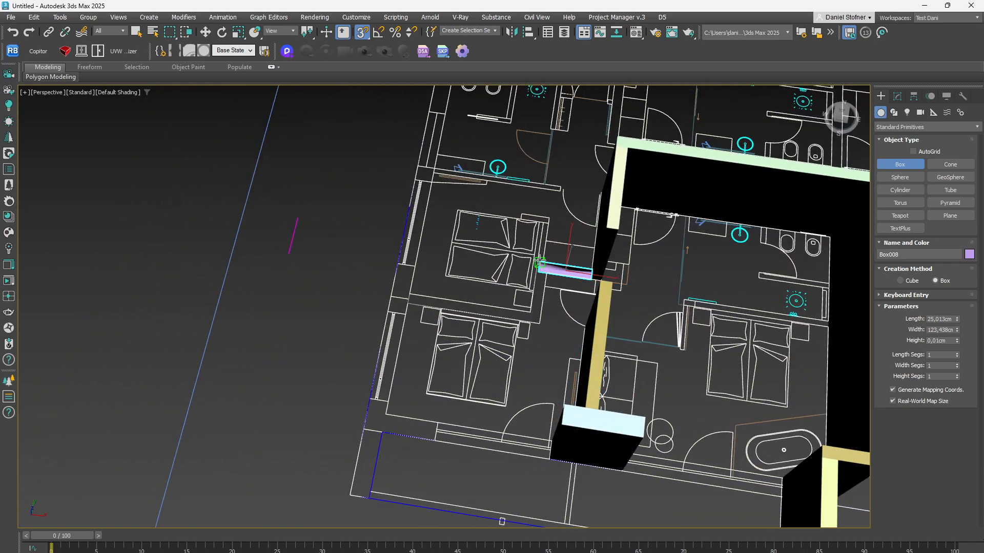
click(618, 232)
drag(538, 323, 537, 260)
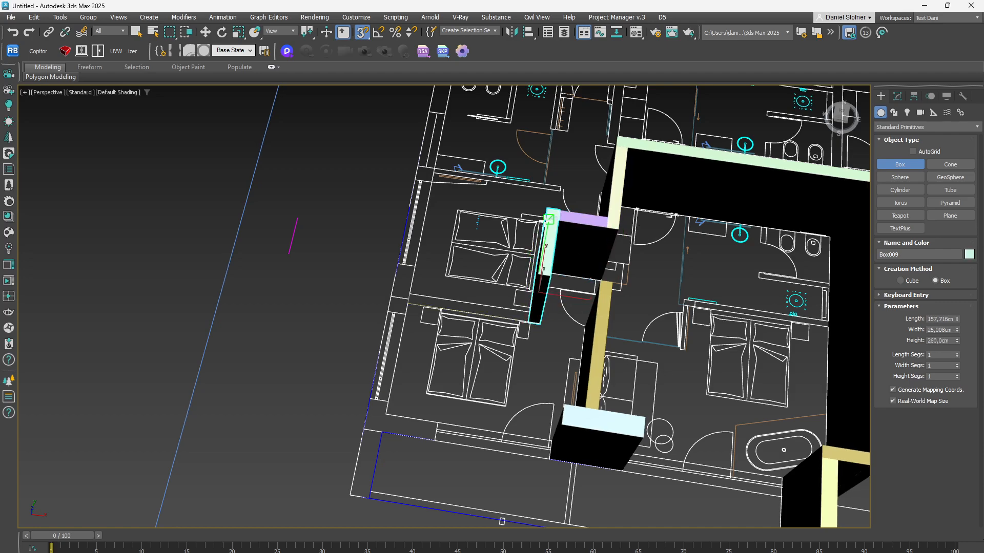
click(549, 221)
Step: Add a box wall about 285.3 cm long, 25 cm thick and 260 cm high behind the second bedroom's headboard
alt+middle_drag(580, 253, 561, 199)
scroll(562, 199, up, 6)
scroll(623, 259, down, 5)
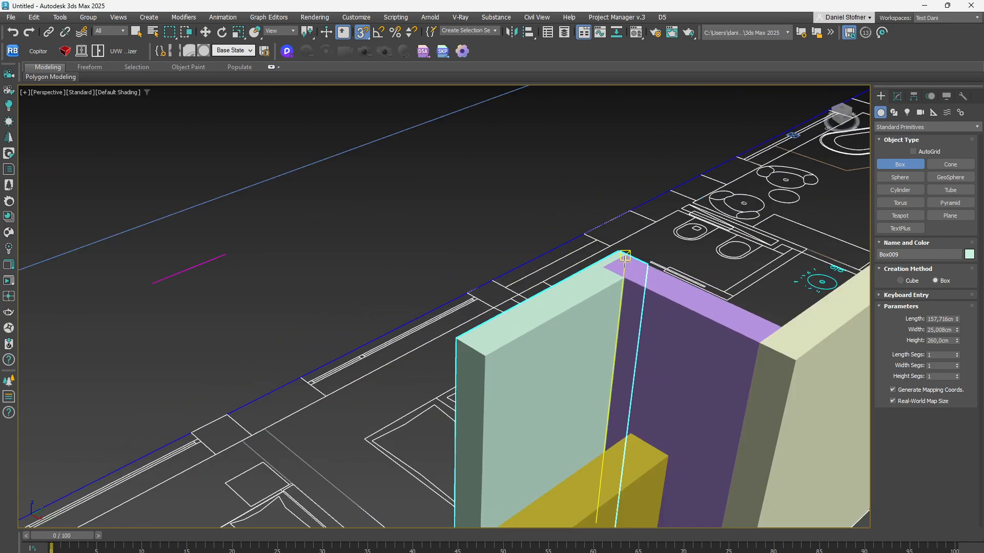
alt+middle_drag(565, 370, 586, 324)
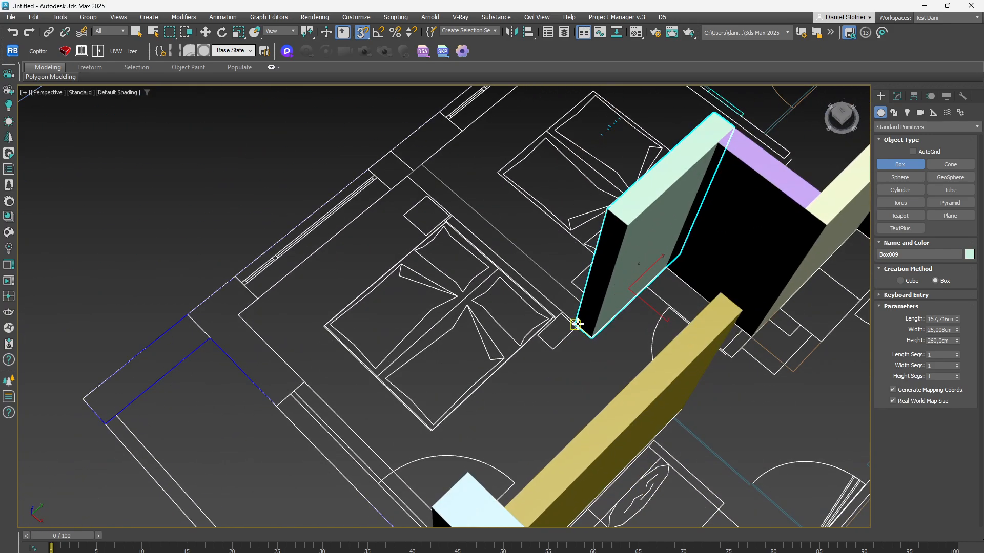
drag(575, 324, 412, 160)
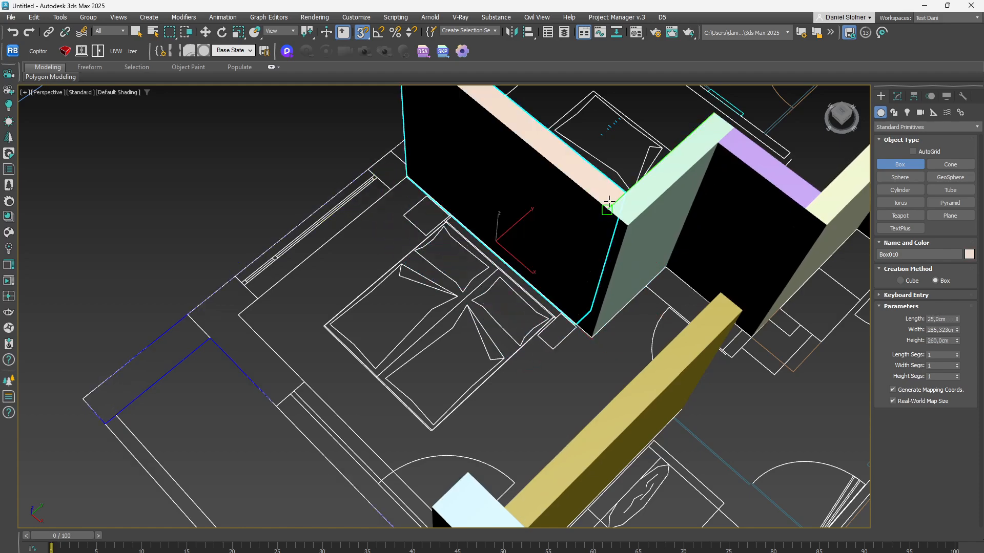
click(609, 202)
Step: Add two 42 cm thick, 260 cm high facade boxes on either side of the second bedroom's side window, about 125.7 and 72 cm long
scroll(487, 268, down, 5)
alt+middle_drag(488, 268, 573, 255)
scroll(480, 243, up, 5)
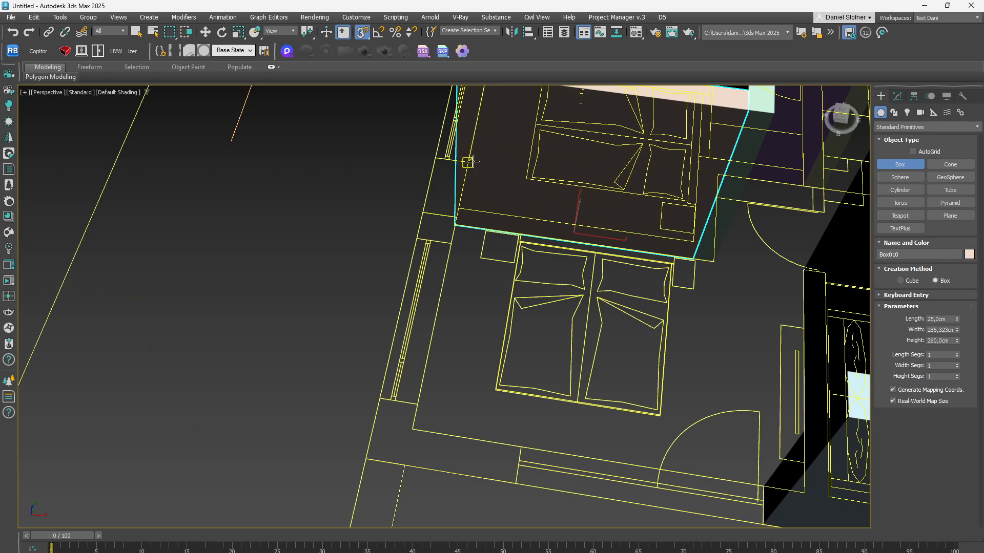
drag(468, 160, 417, 239)
scroll(419, 239, down, 4)
click(438, 171)
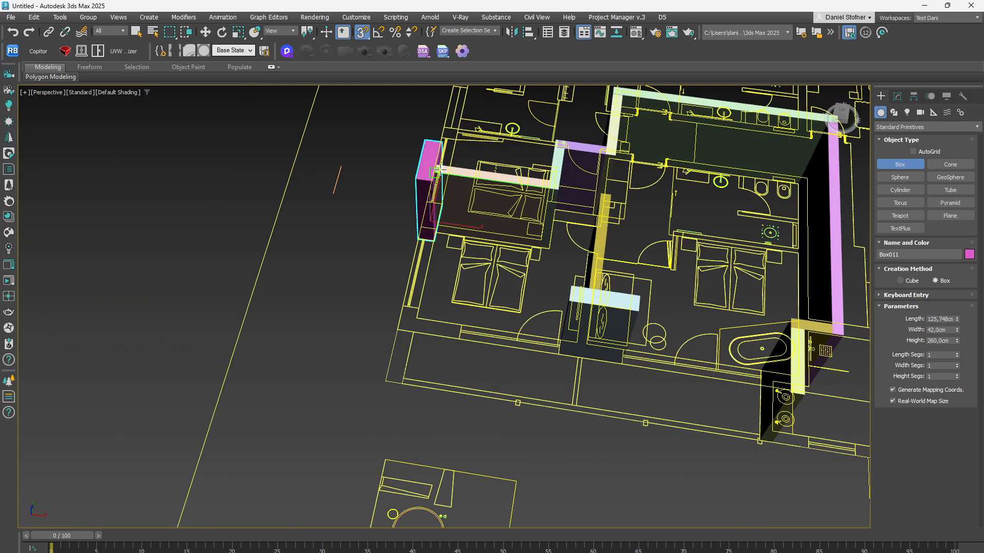
scroll(416, 308, up, 2)
drag(416, 309, 387, 341)
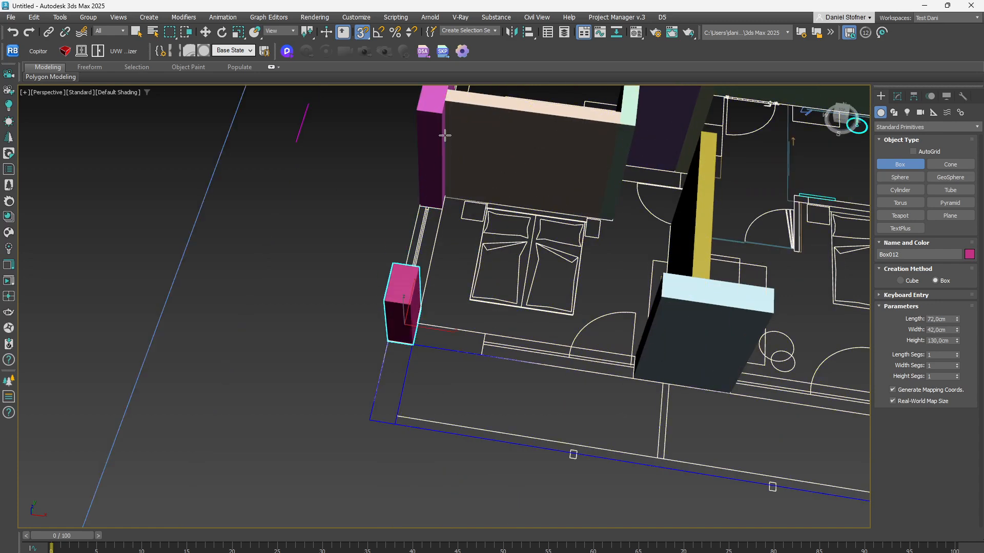
click(444, 163)
Step: Fill the side window gap between the facade boxes with a parapet about 215.8 by 42 cm and 130 cm high
alt+middle_drag(521, 389, 459, 388)
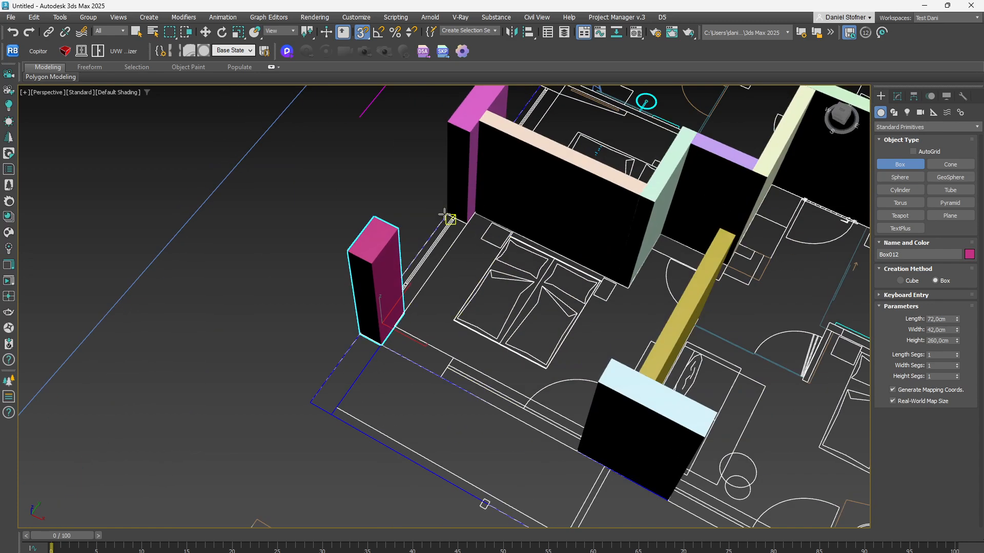
drag(445, 211, 404, 313)
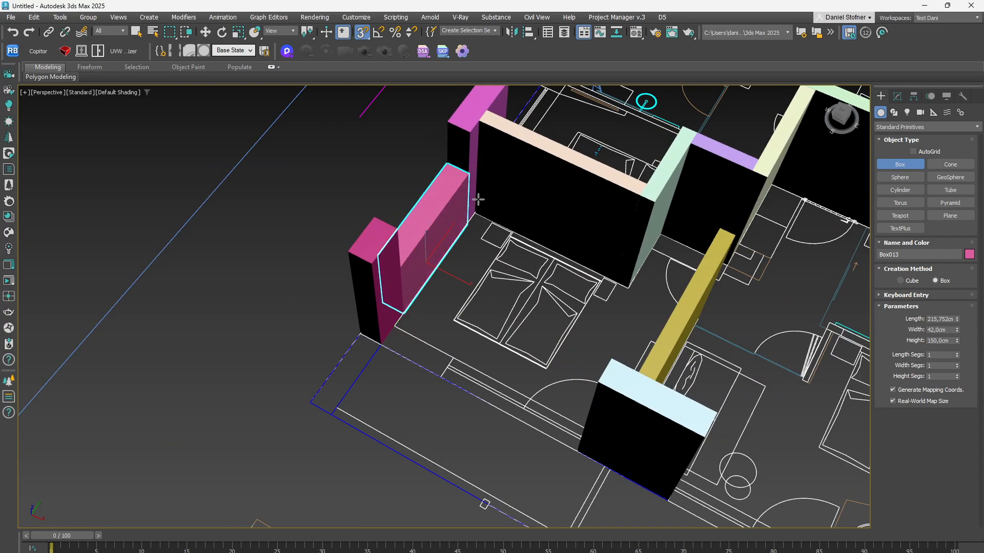
click(465, 183)
Step: Add a partition wall about 333.7 cm long, 14.5 cm thick and 260 cm high between the bathroom and the main bed
alt+middle_drag(522, 384, 531, 272)
scroll(437, 246, down, 5)
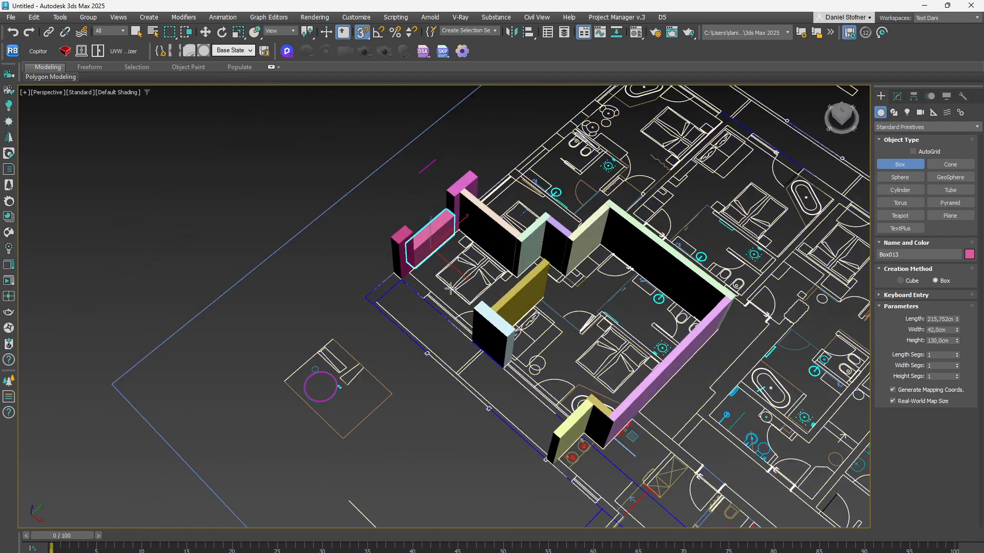
mouse_move(414, 261)
alt+middle_down()
mouse_move(428, 239)
mouse_move(435, 248)
alt+middle_up()
scroll(633, 198, up, 7)
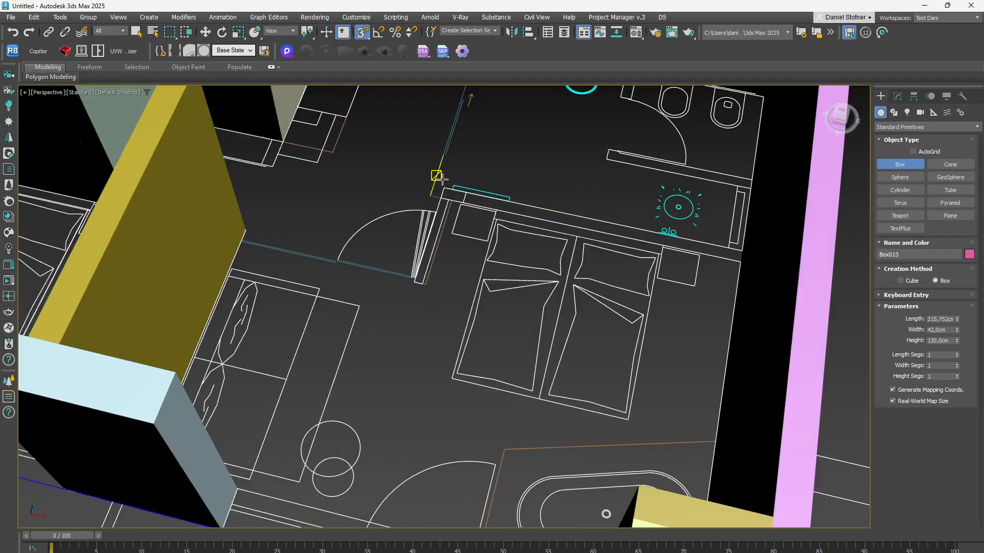
drag(444, 189, 740, 262)
scroll(746, 262, down, 5)
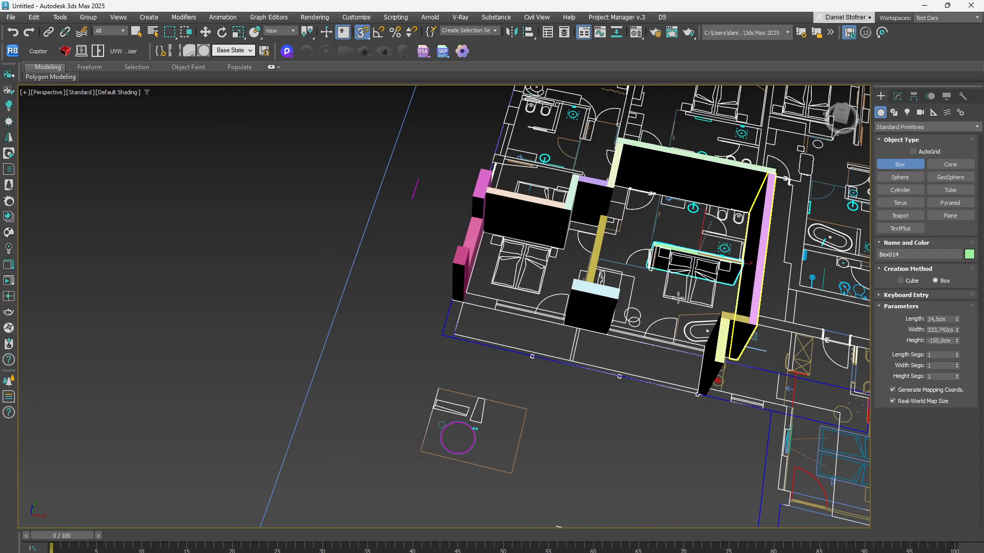
scroll(675, 221, up, 6)
alt+middle_drag(676, 221, 654, 226)
alt+middle_drag(684, 283, 708, 293)
middle_drag(673, 406, 614, 333)
scroll(613, 338, down, 3)
scroll(582, 408, up, 5)
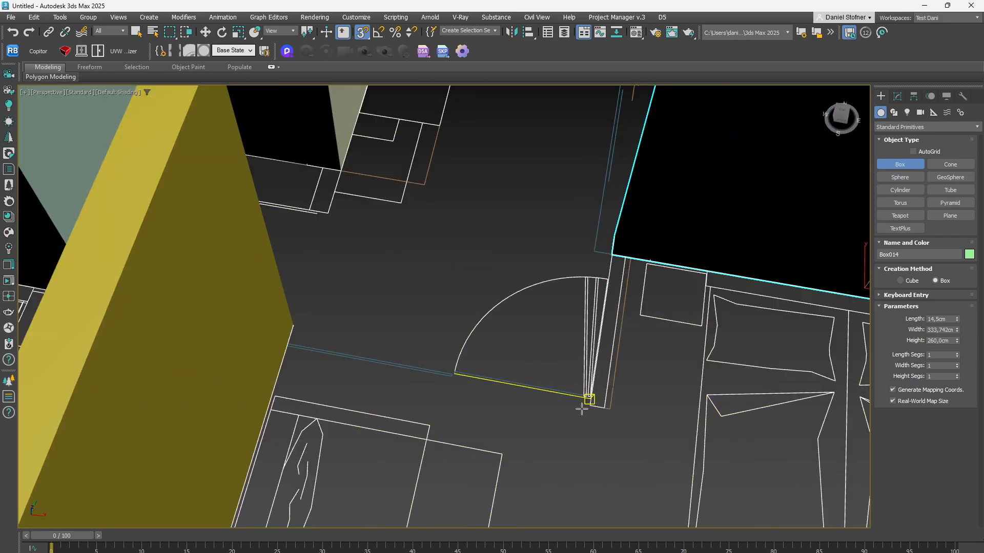
Step: Add a short partition about 112.5 by 12.5 cm and 260 cm high beside the folding door, perpendicular to the bathroom partition
scroll(609, 313, down, 5)
middle_drag(659, 362, 636, 358)
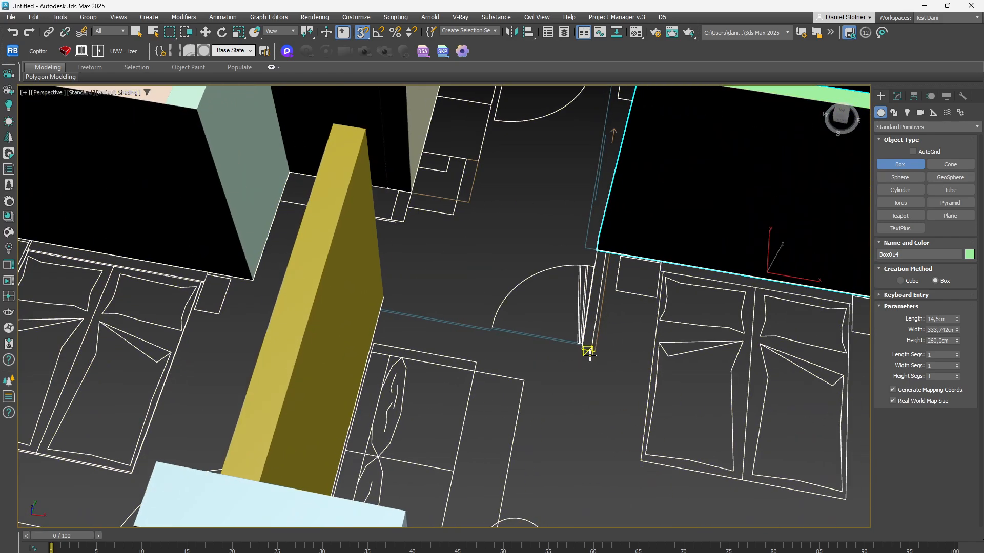
drag(589, 355, 603, 251)
right_click(603, 251)
drag(594, 352, 605, 252)
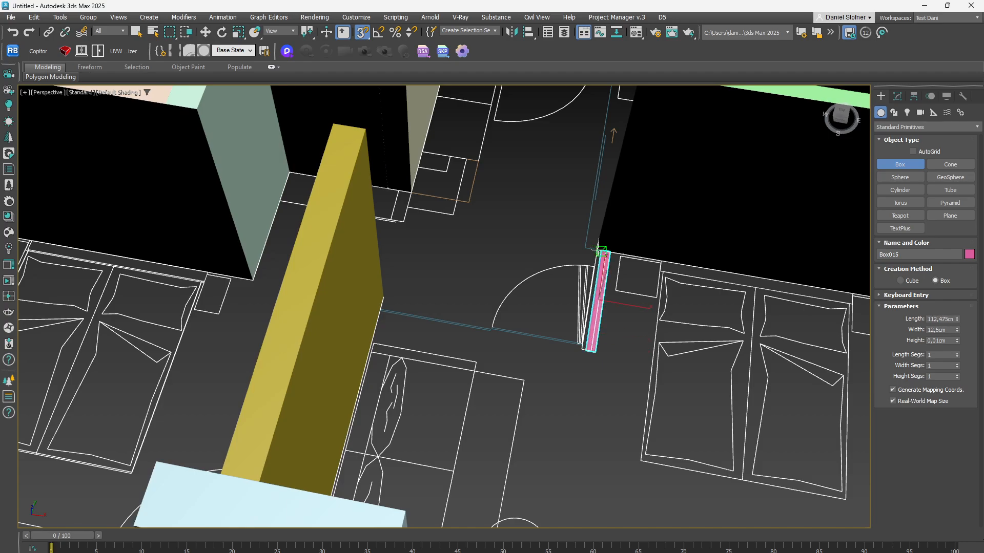
click(605, 241)
scroll(604, 206, down, 5)
scroll(604, 205, up, 5)
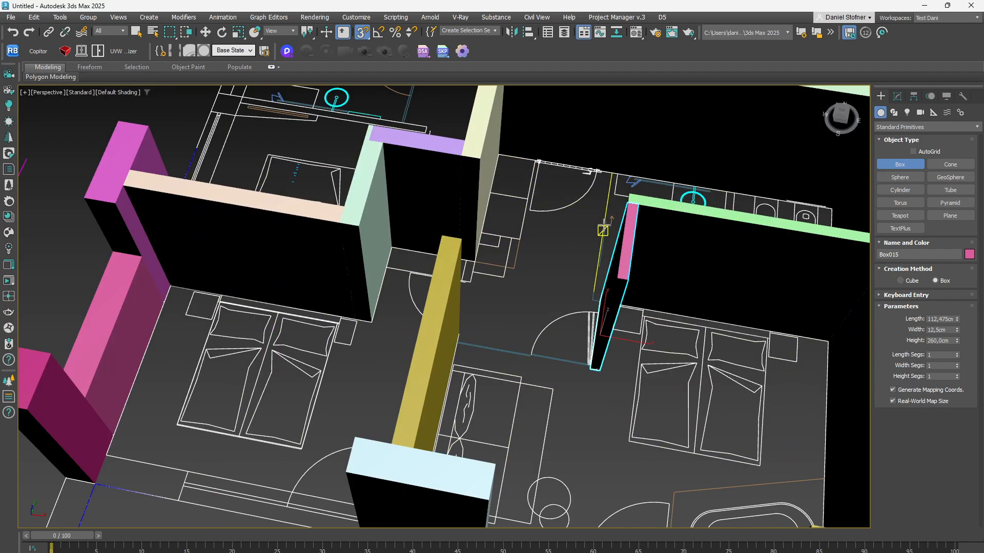
Step: Examine the modelled walls and the remaining openings along the balcony facade
alt+middle_drag(604, 206, 483, 308)
scroll(543, 277, up, 4)
scroll(542, 277, down, 5)
scroll(737, 392, up, 3)
scroll(402, 239, down, 4)
middle_drag(402, 244, 424, 274)
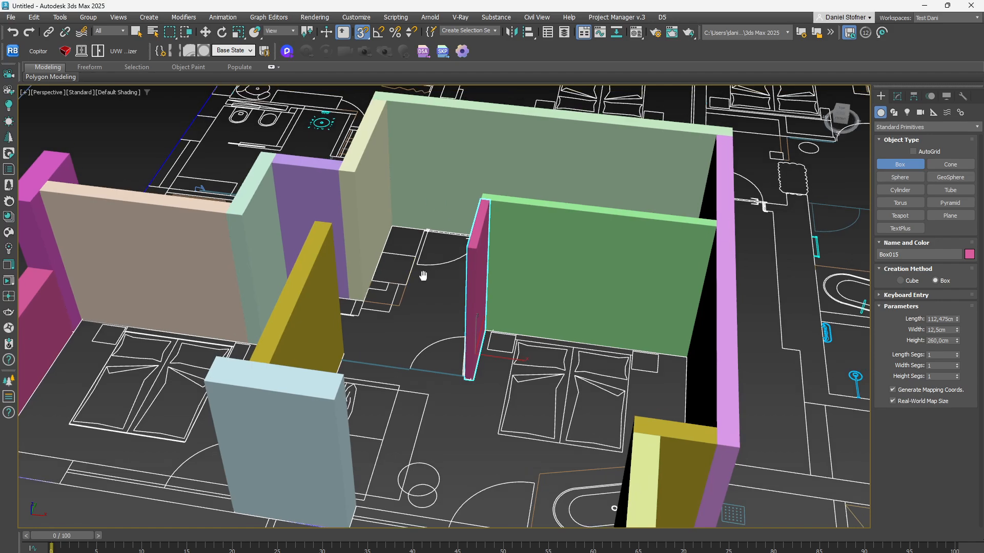
scroll(385, 242, down, 4)
mouse_move(387, 246)
middle_down()
mouse_move(404, 251)
mouse_move(373, 245)
middle_up()
middle_drag(373, 245, 510, 220)
alt+middle_drag(456, 335, 461, 331)
middle_drag(461, 332, 474, 311)
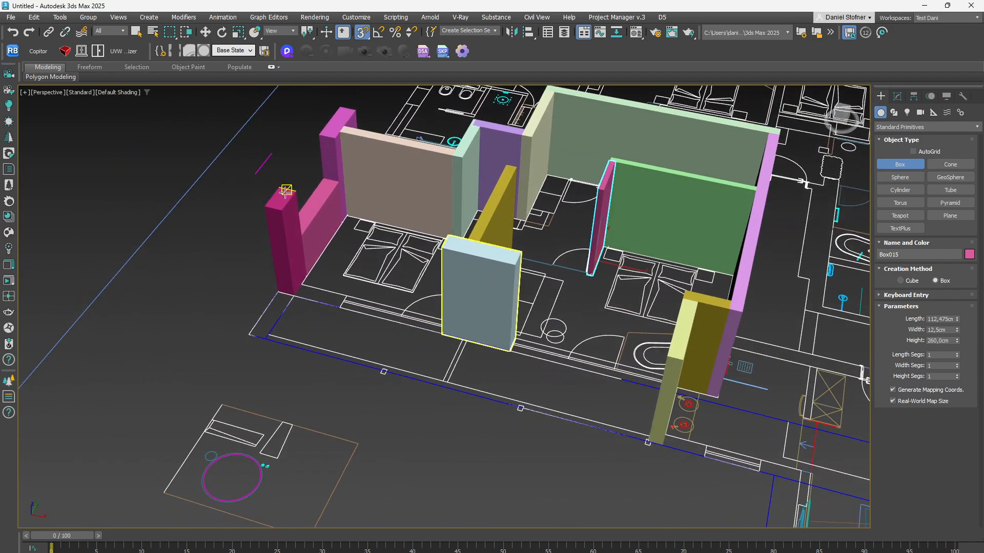
Step: Span the second bedroom's balcony opening with a lintel box 373 by 42 cm at wall-top level and set its height to -40 cm
drag(281, 213, 447, 237)
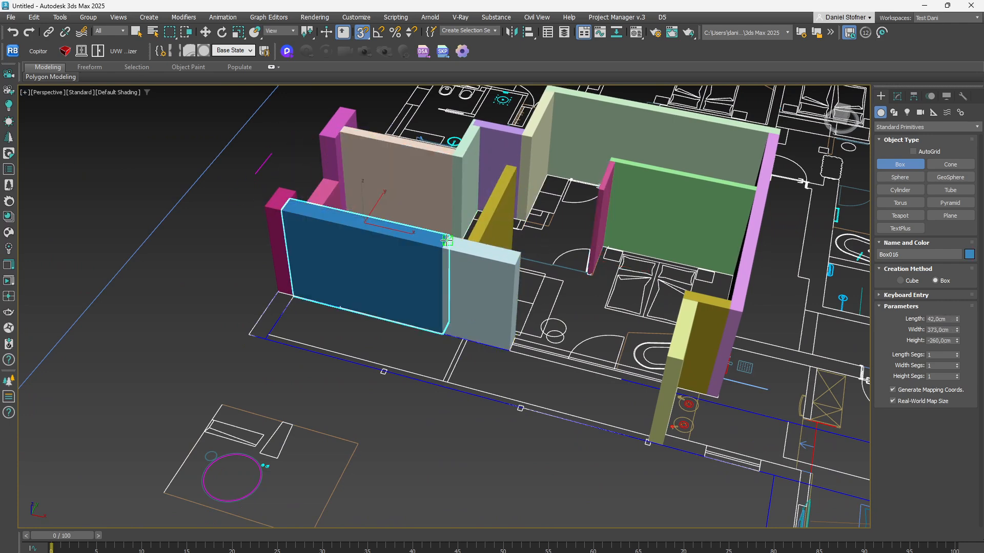
click(473, 260)
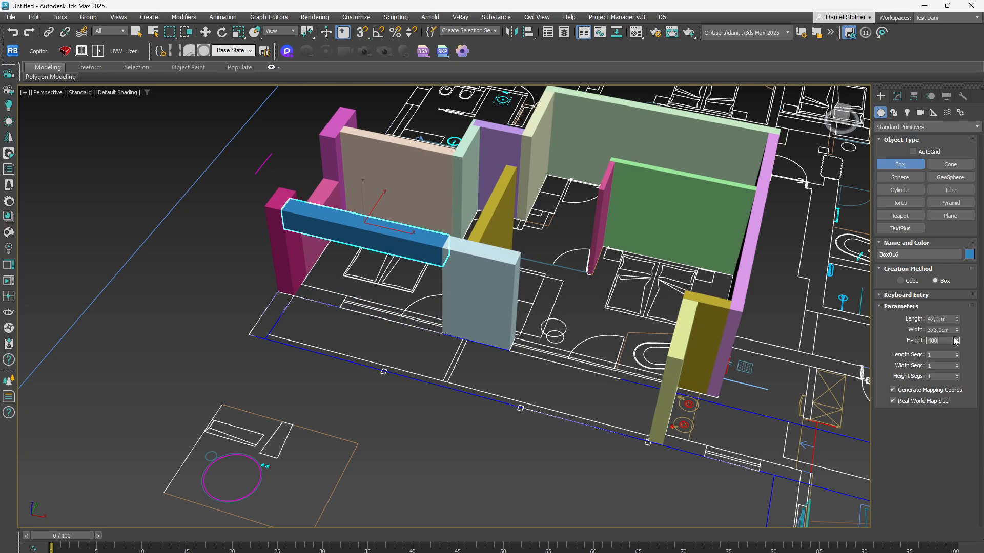
text(-40)
key(Return)
middle_drag(578, 268, 518, 252)
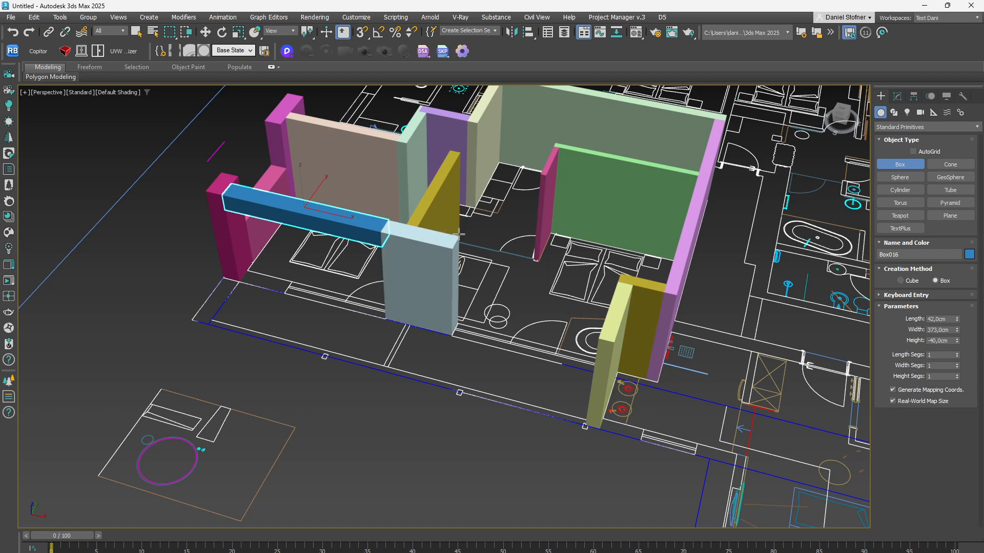
right_click(523, 236)
Step: Add a matching lintel about 344.5 by 42 cm over the main bedroom's balcony opening, snapping its depth to the first lintel's underside
scroll(456, 237, up, 3)
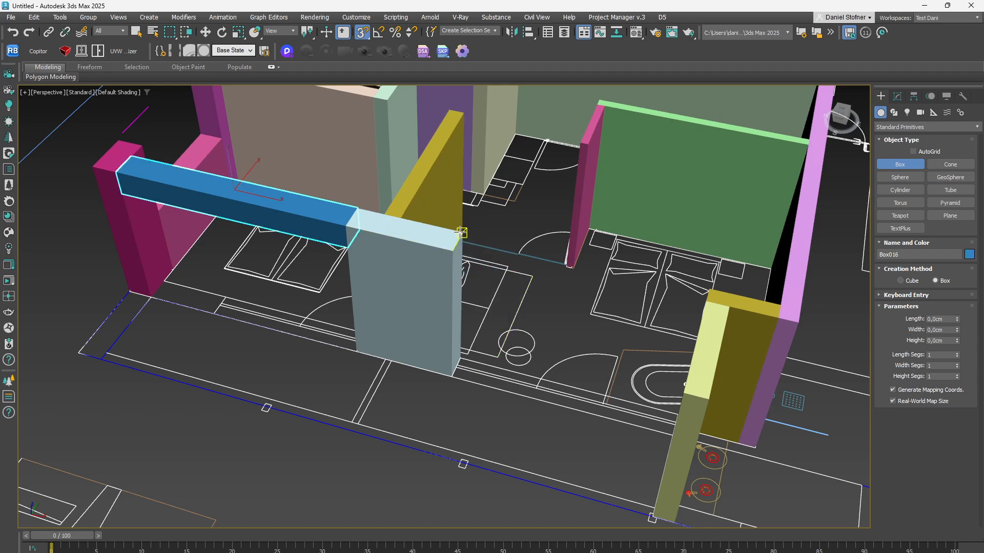
drag(460, 234, 709, 296)
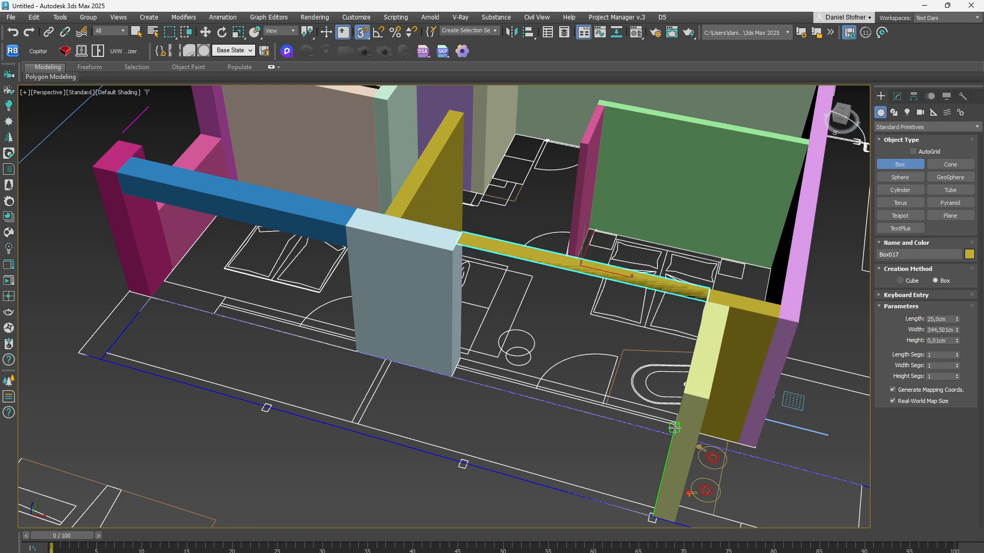
drag(674, 428, 669, 429)
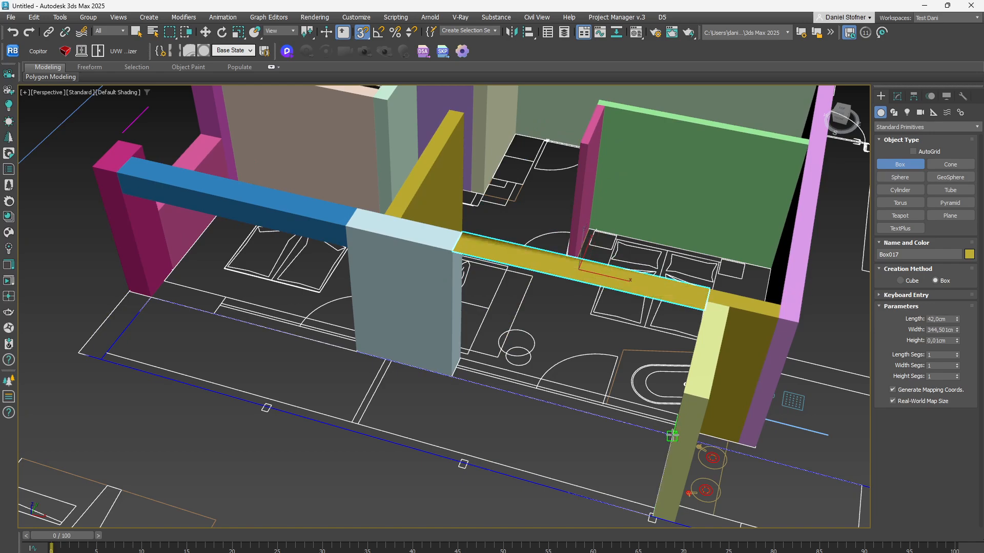
click(125, 194)
alt+middle_drag(375, 222, 512, 260)
scroll(356, 258, down, 5)
scroll(474, 260, up, 5)
scroll(511, 260, down, 5)
right_click(512, 261)
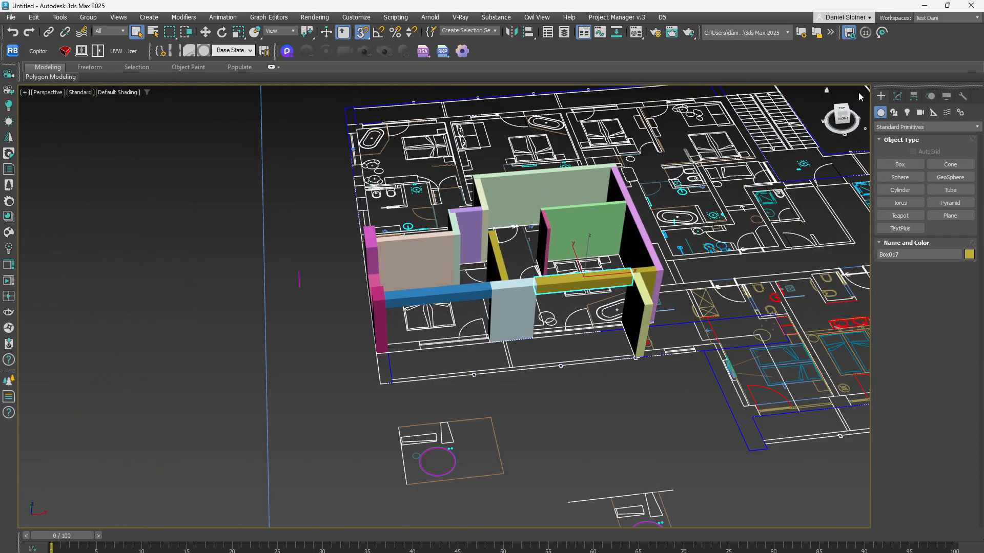
Step: Start a Line spline at the main bedroom's headboard-wall corner and trace along the side wall to the near jamb of the balcony opening
click(895, 113)
click(950, 177)
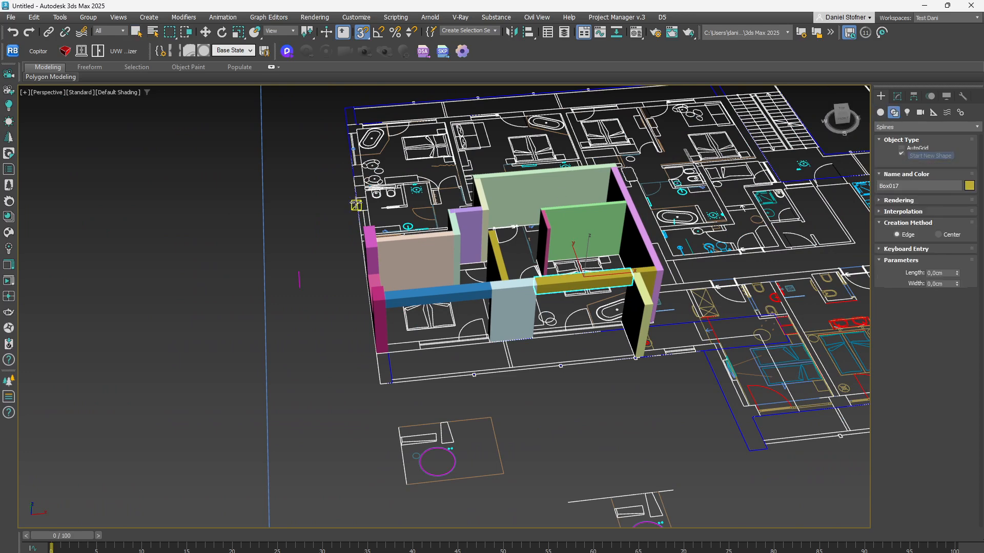
scroll(640, 201, up, 4)
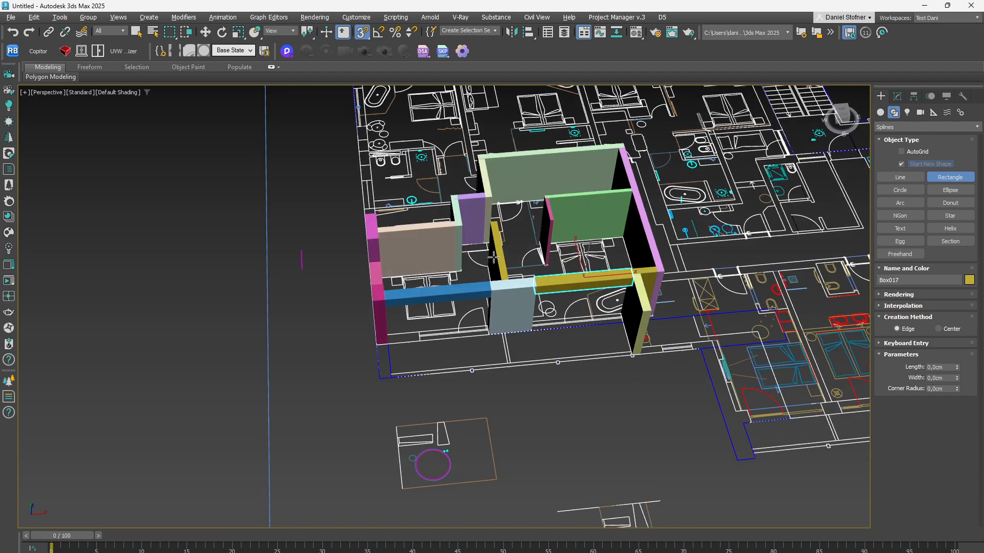
scroll(641, 200, up, 4)
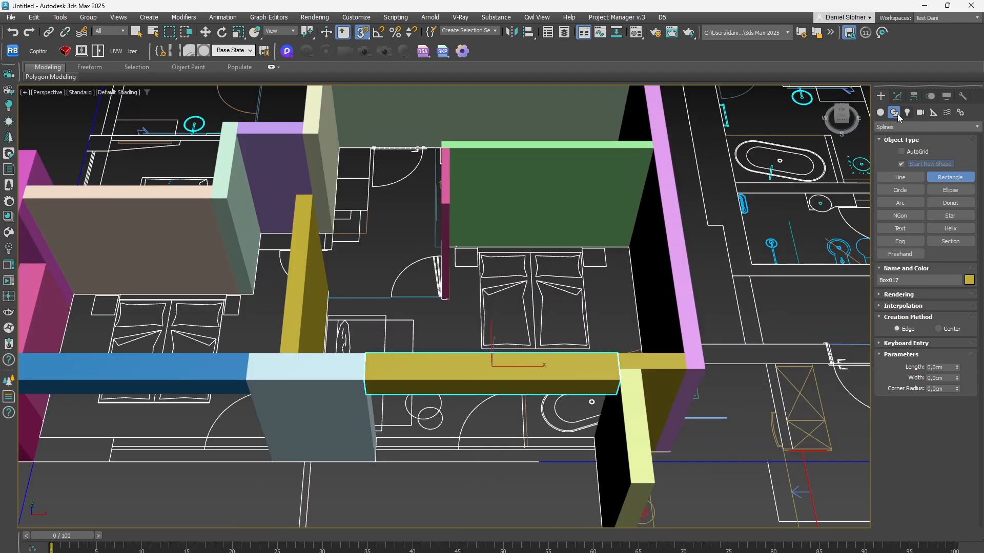
click(897, 176)
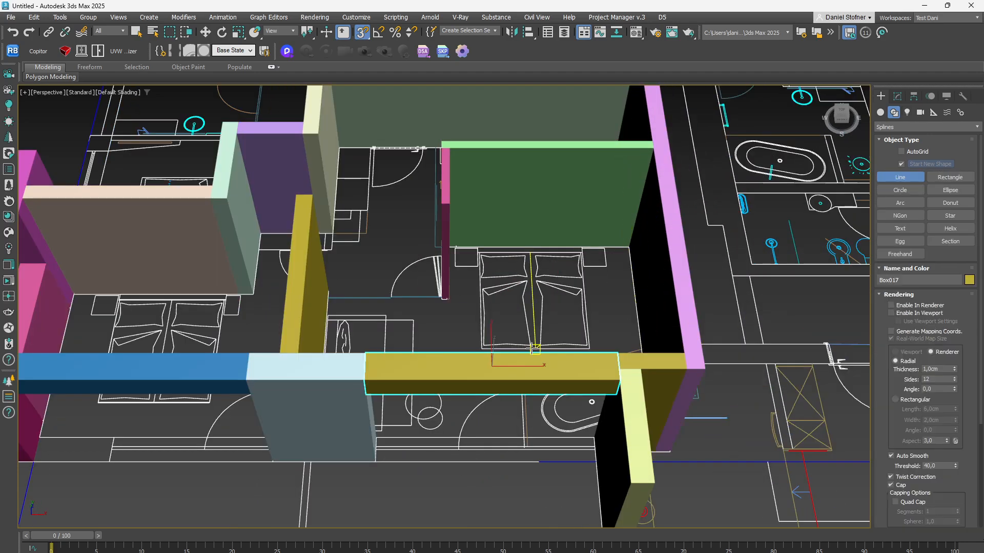
click(626, 248)
alt+middle_drag(626, 247, 765, 394)
click(748, 296)
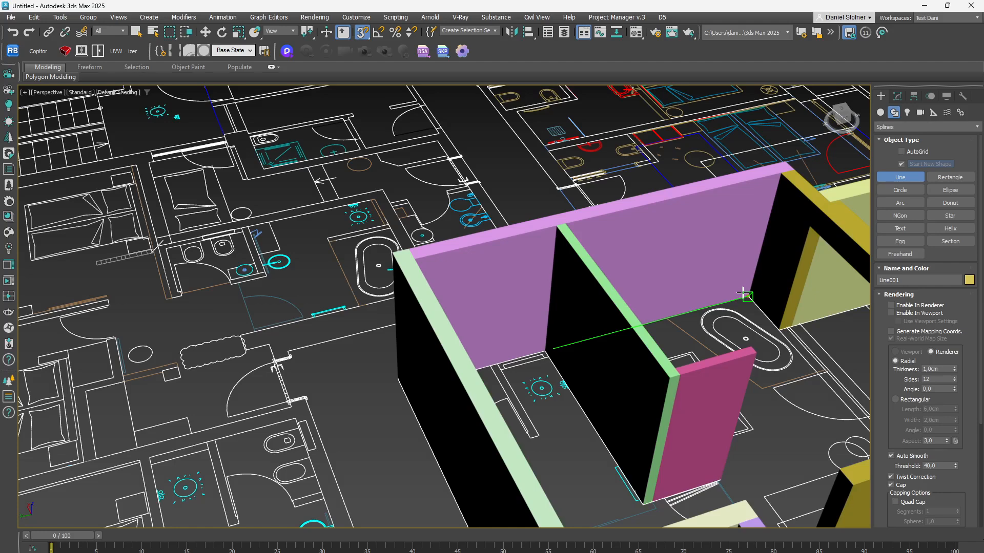
click(777, 330)
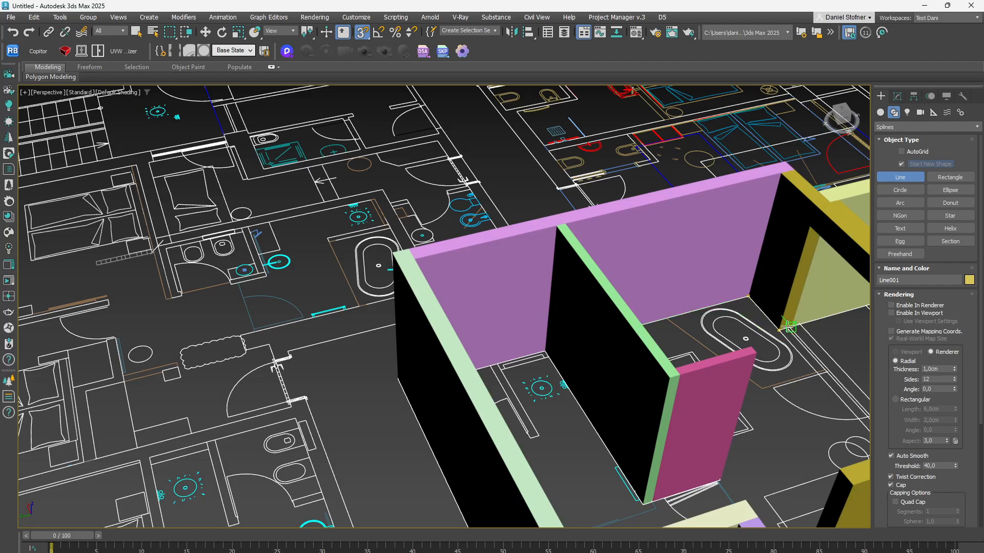
scroll(777, 330, up, 10)
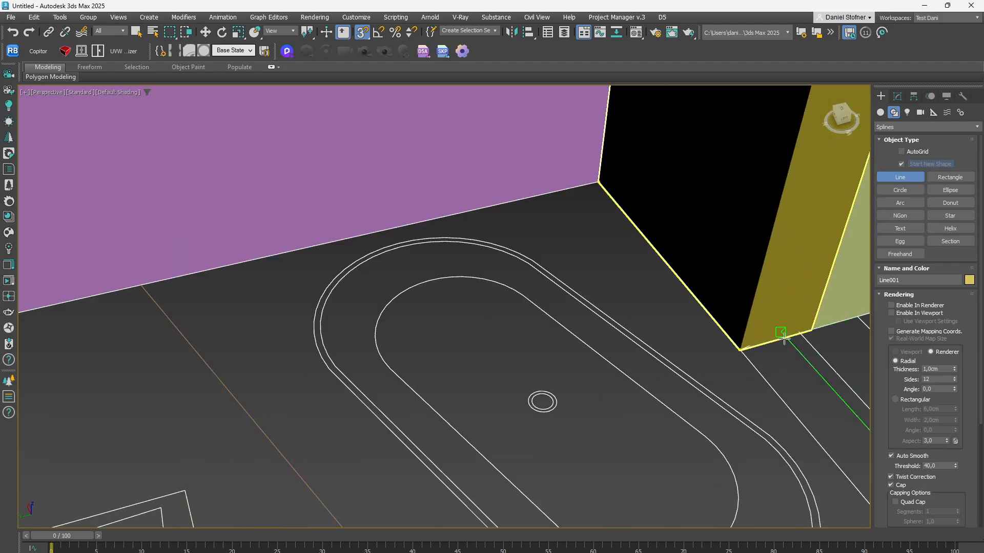
click(740, 351)
Step: Continue the outline across the main bedroom's balcony opening and along the central facade pier to the partition between the bedrooms
scroll(739, 350, down, 10)
middle_drag(740, 350, 487, 184)
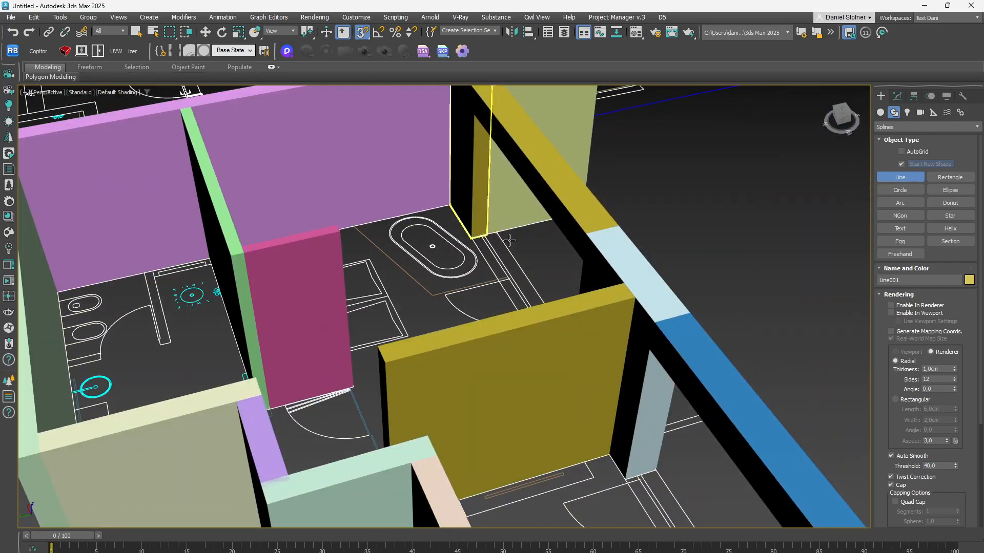
alt+middle_drag(507, 284, 661, 333)
middle_drag(661, 333, 606, 387)
scroll(450, 193, up, 6)
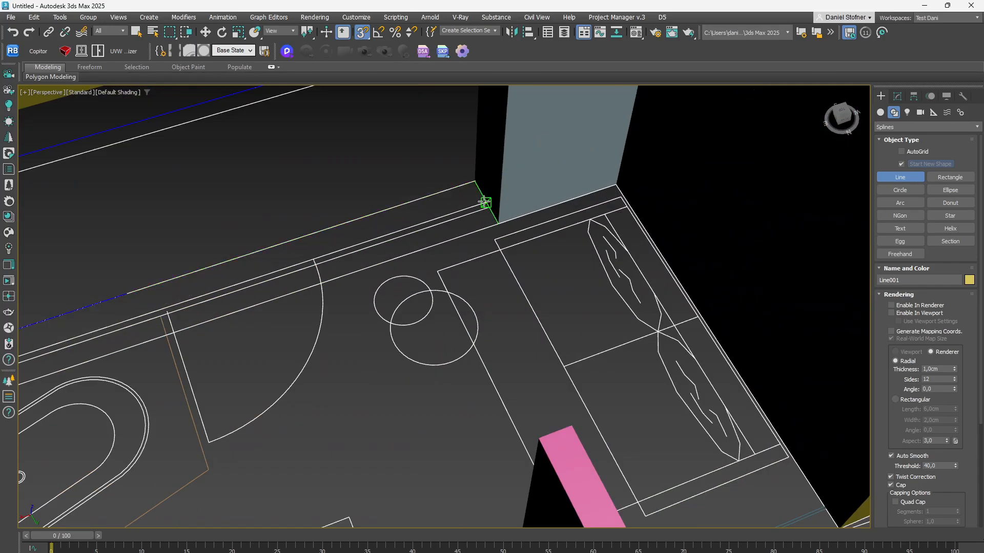
click(616, 185)
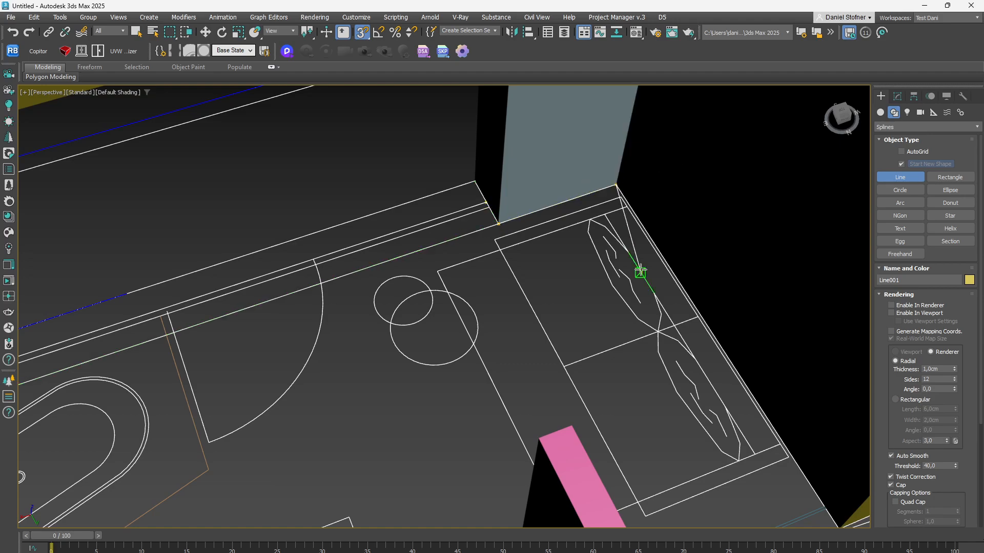
Step: Trace around the free end of the partition between the bedrooms and back along its other side to the facade pier
middle_drag(766, 355, 528, 211)
click(613, 351)
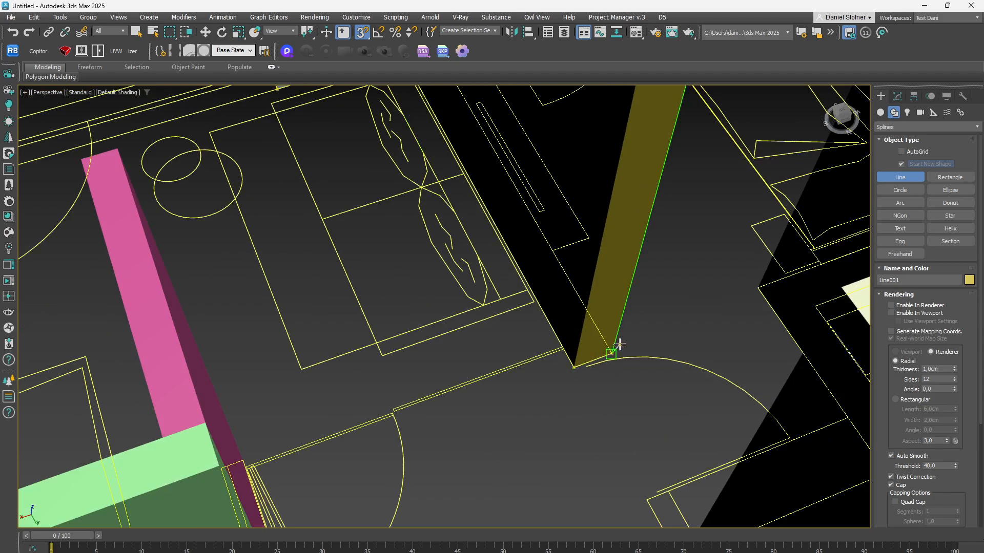
scroll(697, 325, down, 7)
alt+middle_drag(696, 323, 624, 304)
scroll(624, 304, down, 3)
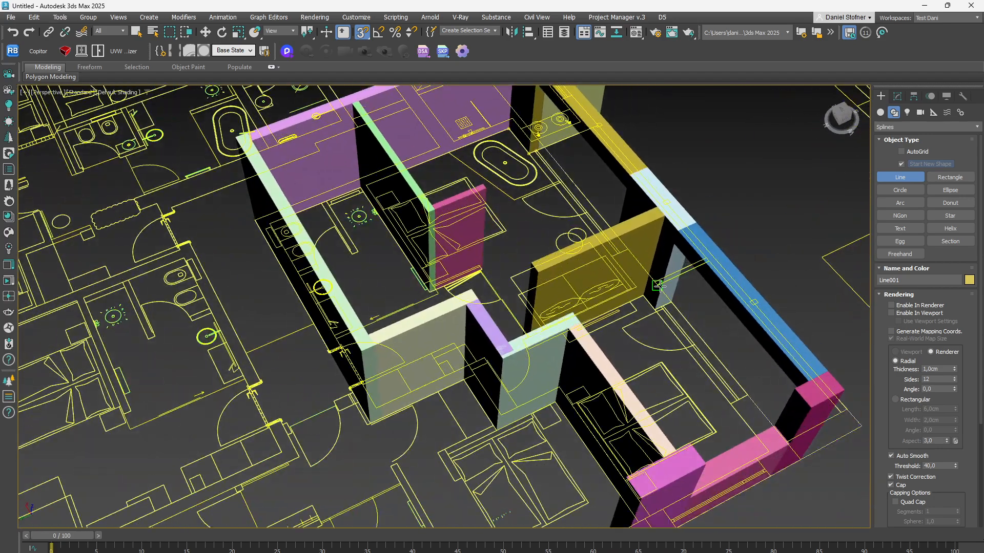
scroll(625, 303, up, 8)
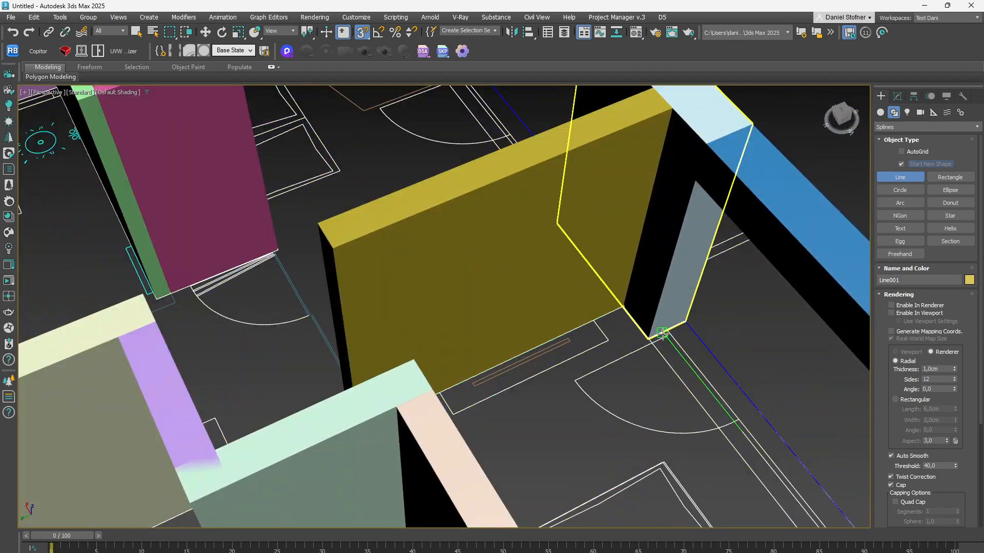
Step: Carry the outline across the second bedroom's balcony opening, snapping to the far jamb and the facade corner
scroll(668, 331, down, 7)
alt+middle_drag(669, 331, 714, 386)
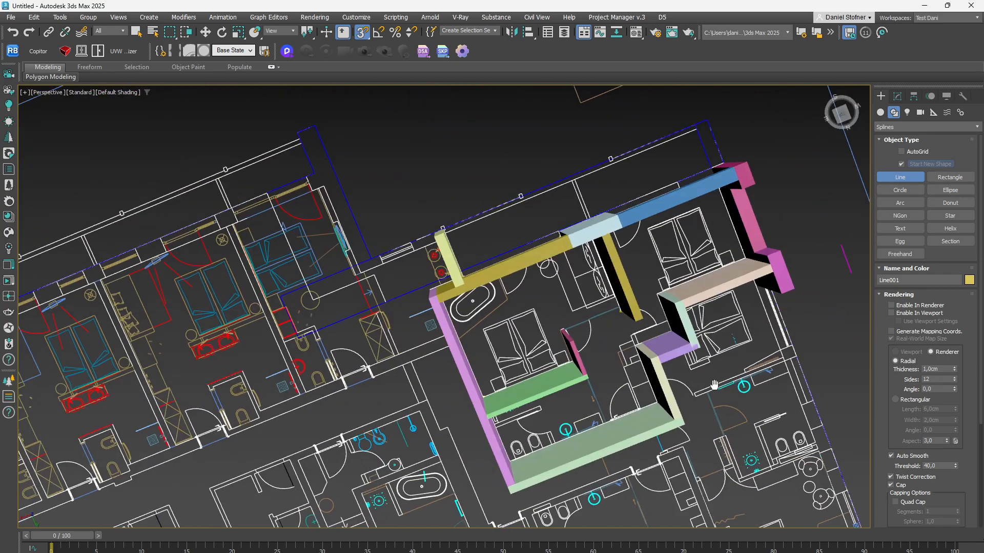
scroll(713, 386, up, 3)
alt+middle_drag(736, 217, 671, 316)
scroll(658, 290, up, 6)
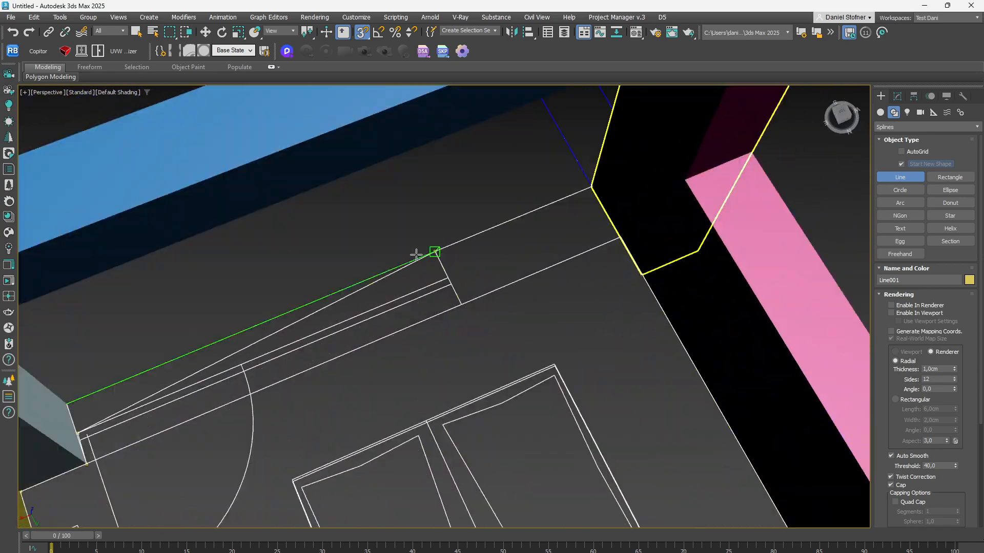
click(449, 269)
click(461, 303)
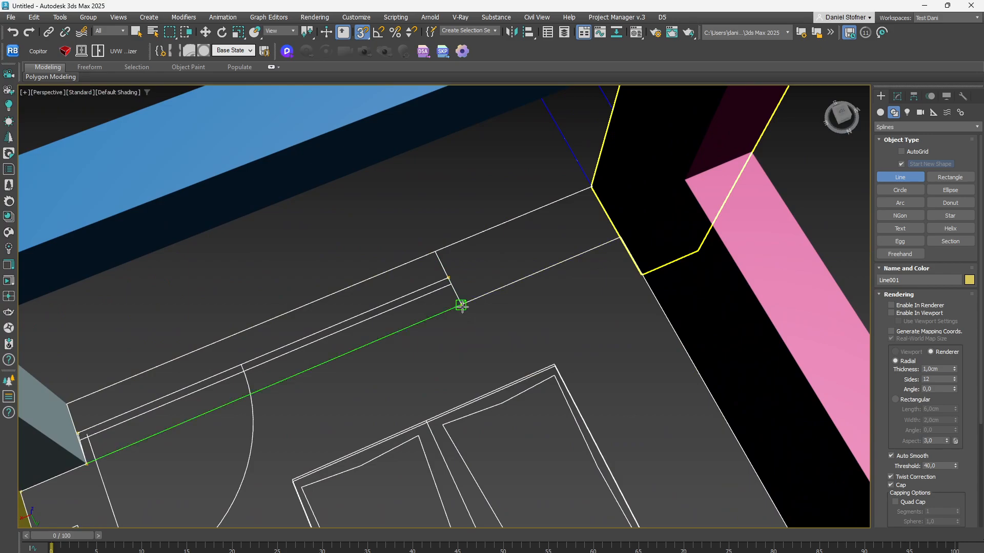
click(619, 237)
Step: Trace the second bedroom's parapet side, headboard wall and adjoining short wall, snapping to each wall-foot corner
scroll(615, 246, down, 6)
alt+middle_drag(592, 333, 783, 367)
scroll(579, 330, up, 4)
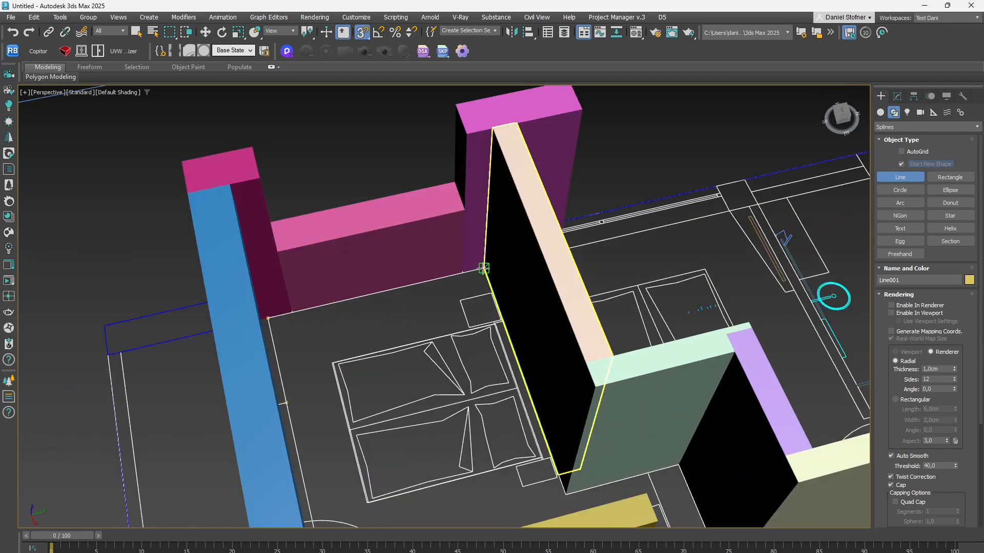
middle_drag(554, 478, 544, 399)
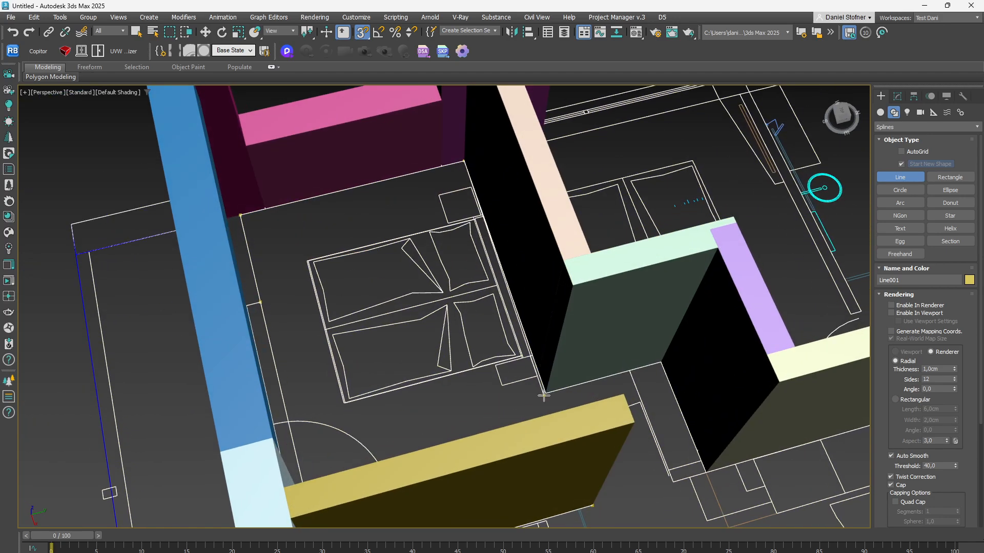
click(547, 393)
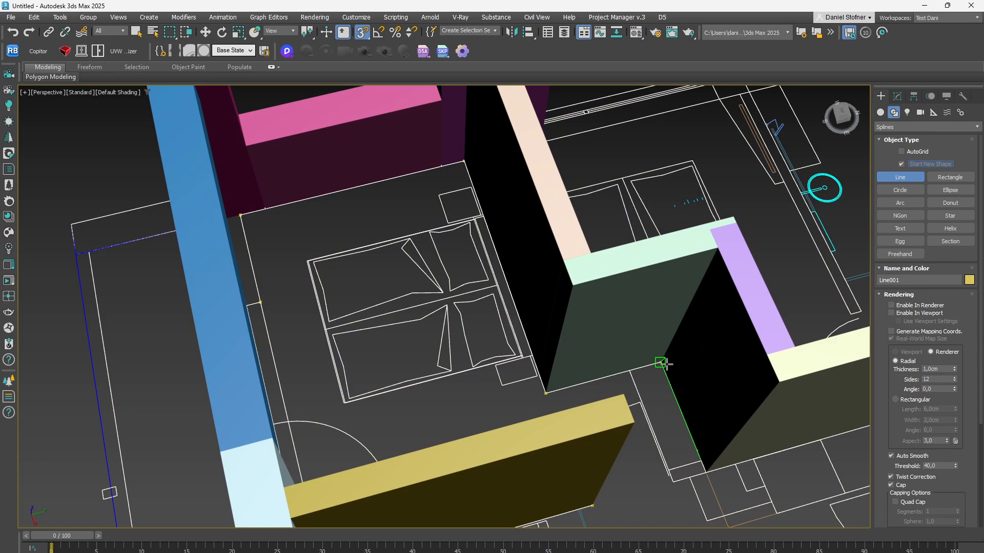
click(662, 365)
Step: Follow the feet of the purple and cream hallway walls to the corner with the long entrance wall
middle_drag(686, 403, 468, 274)
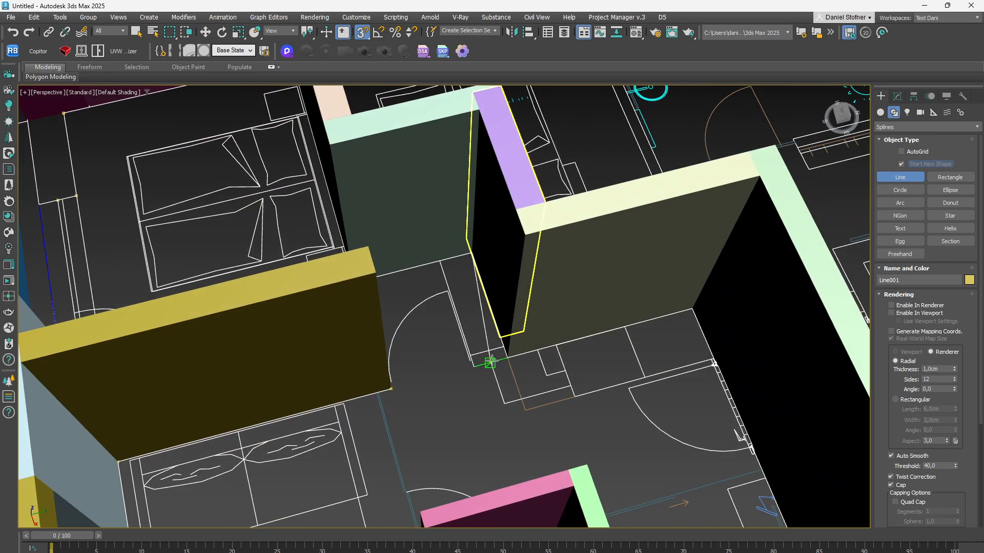
click(512, 353)
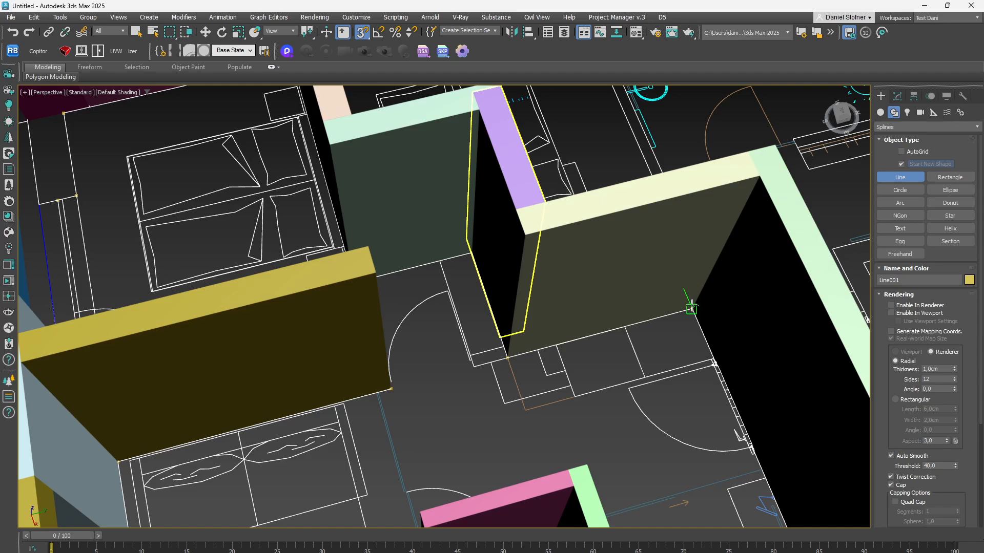
middle_drag(691, 307, 573, 297)
Step: Trace the entrance doorway's recess from jamb to jamb in wireframe display, then restore the shaded display
key(F3)
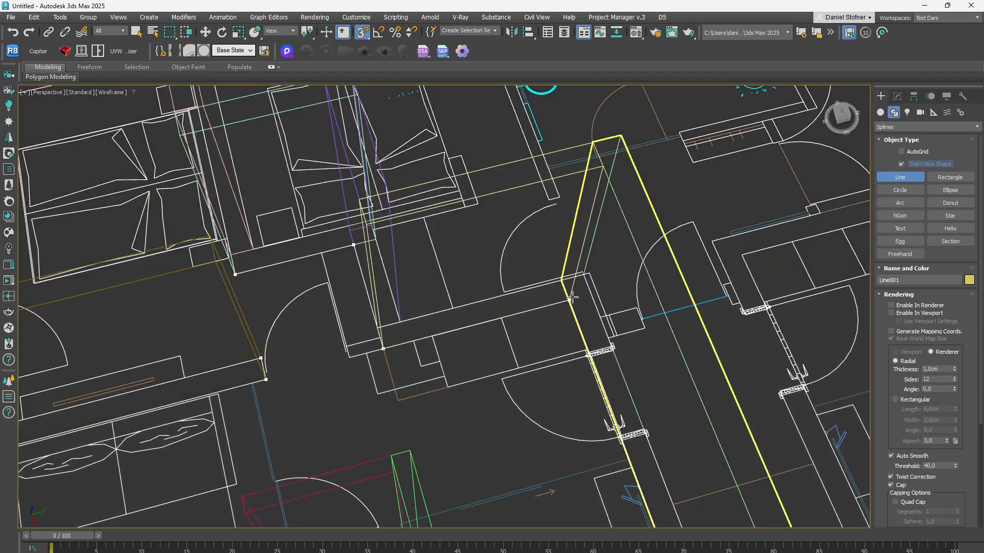
scroll(582, 325, up, 6)
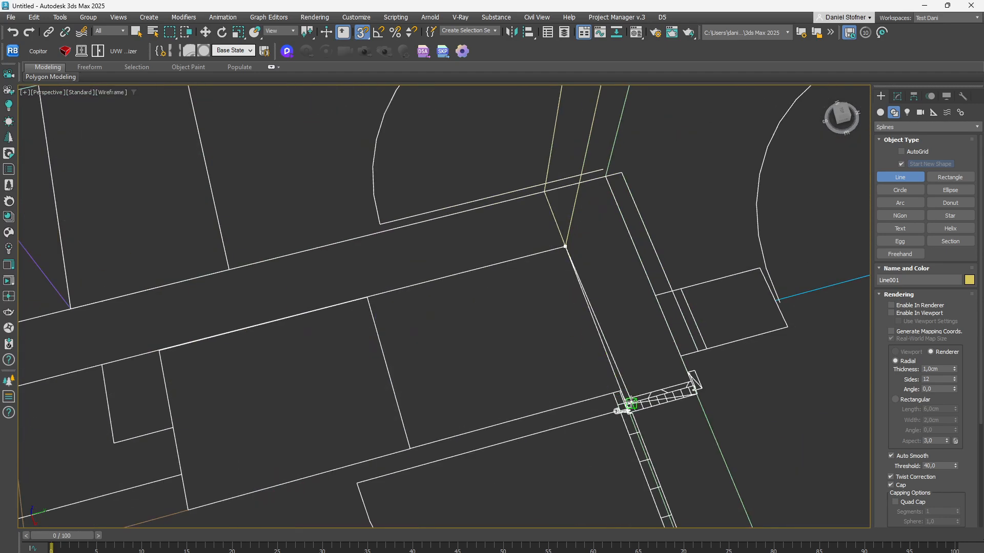
click(625, 401)
scroll(549, 243, down, 4)
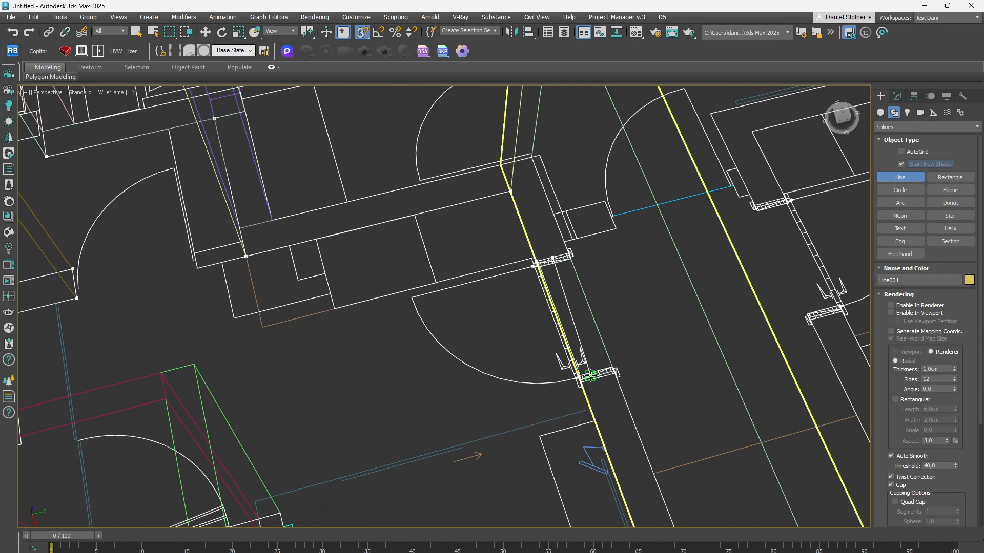
scroll(583, 390, up, 5)
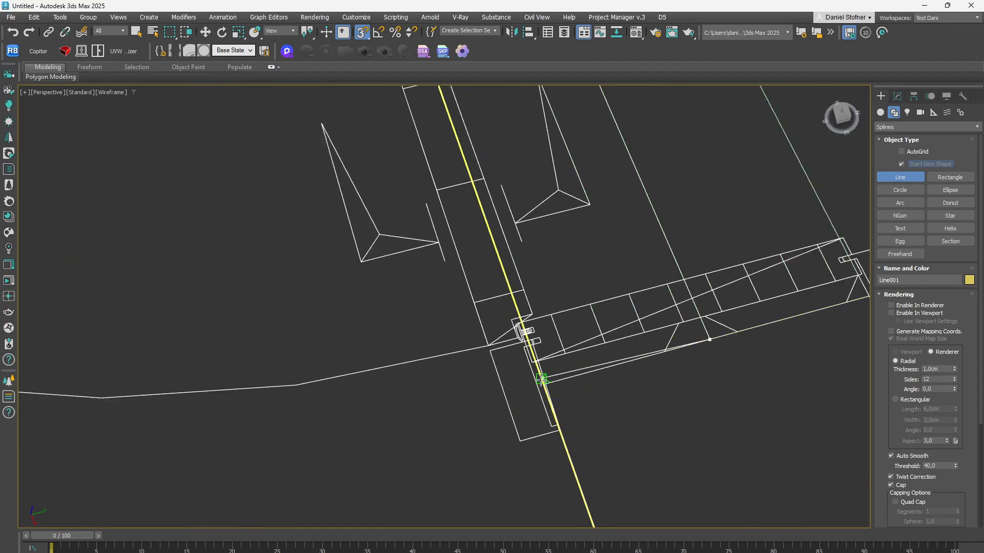
scroll(588, 407, down, 2)
scroll(587, 408, down, 8)
key(F3)
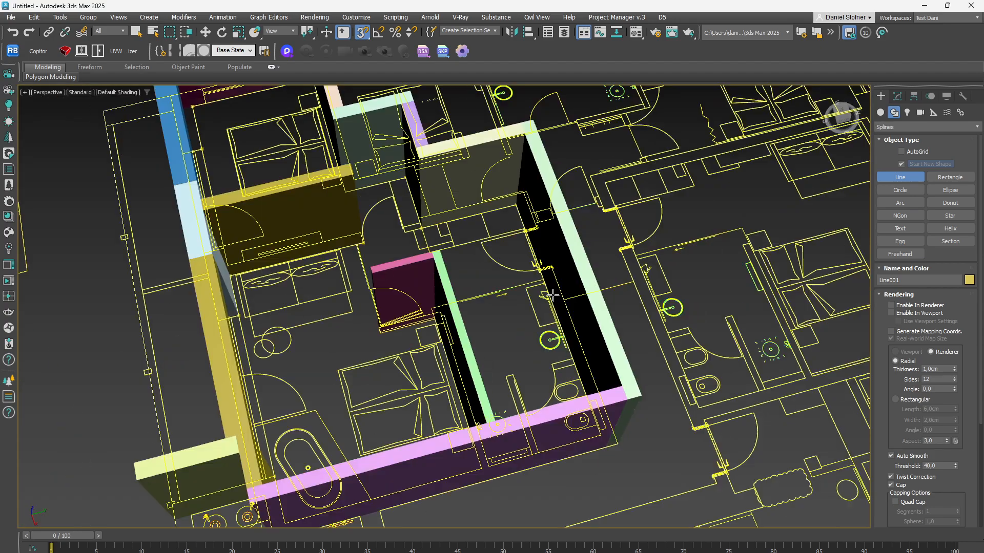
Step: Continue the outline along the entrance wall to the bathroom's dividing line and follow that line to the bathroom partition
scroll(562, 326, up, 5)
scroll(562, 326, up, 8)
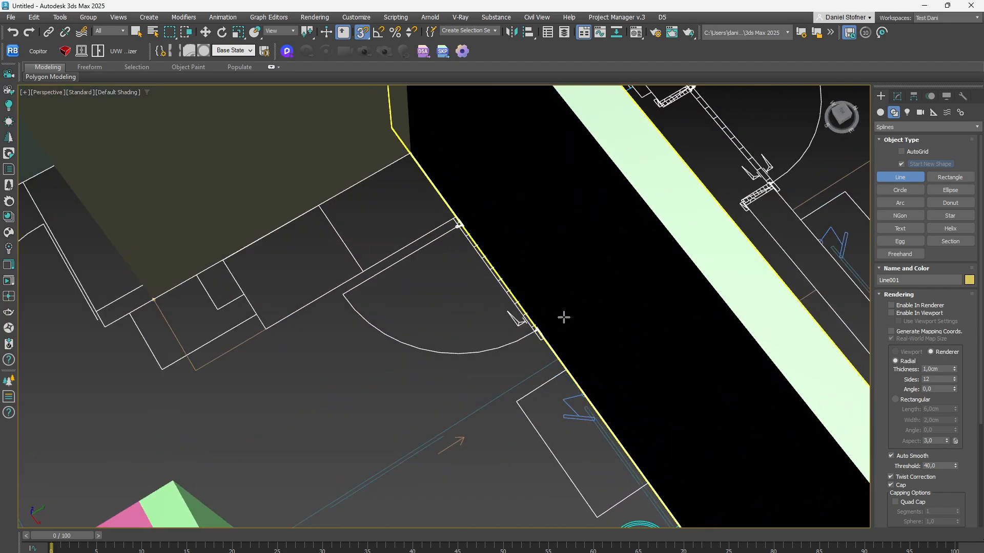
click(562, 358)
scroll(533, 395, down, 7)
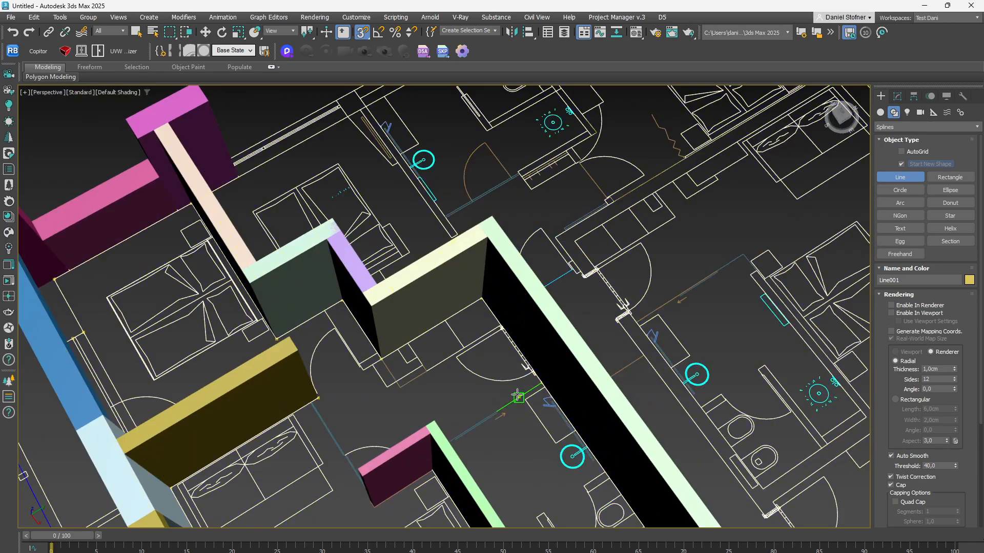
alt+middle_drag(621, 308, 699, 414)
scroll(459, 287, up, 6)
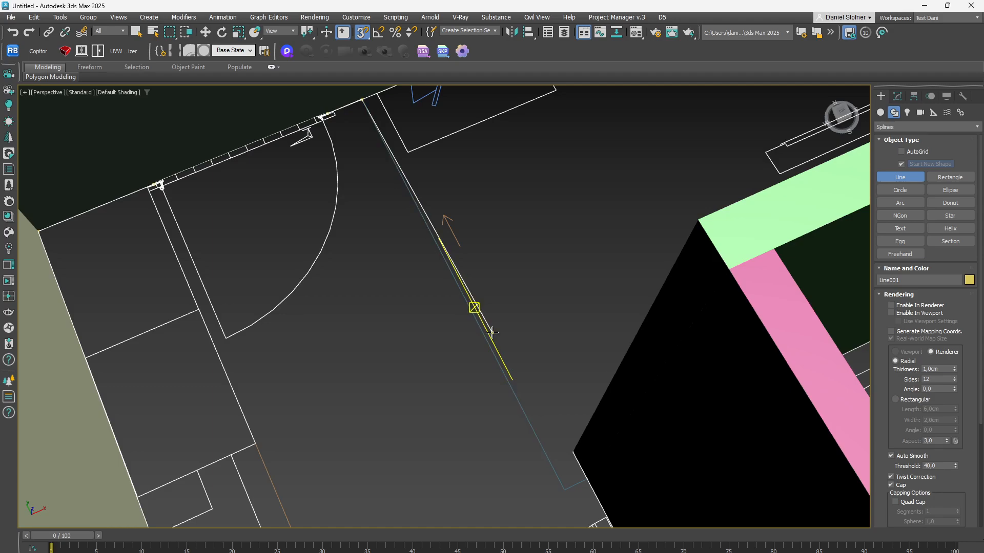
click(587, 480)
Step: Trace the floor outline around the free end of the short partition beside the folding door
scroll(598, 472, down, 4)
middle_drag(597, 472, 561, 325)
alt+middle_drag(590, 399, 561, 392)
middle_drag(561, 392, 437, 200)
scroll(437, 200, down, 6)
alt+middle_drag(467, 252, 501, 324)
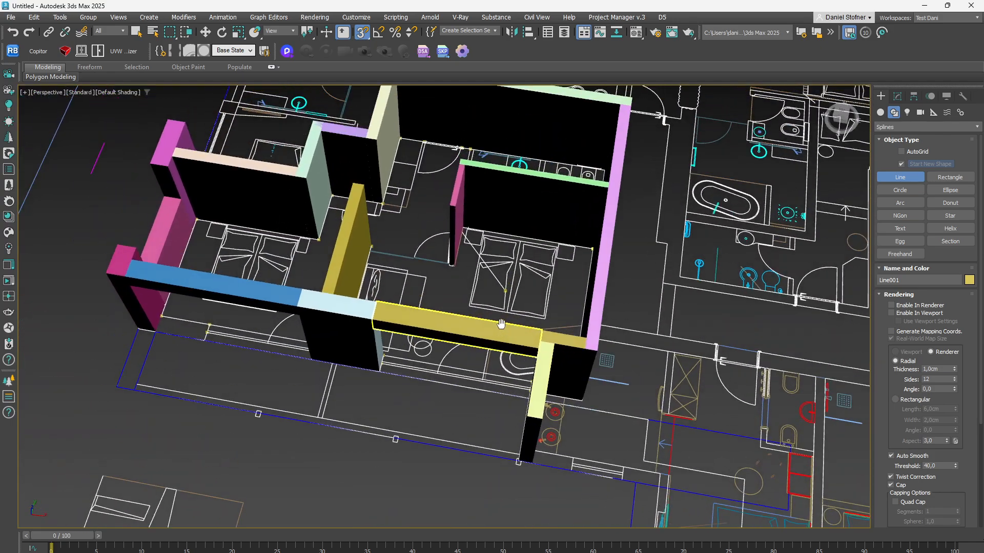
scroll(417, 241, up, 5)
scroll(478, 246, up, 3)
scroll(521, 351, up, 4)
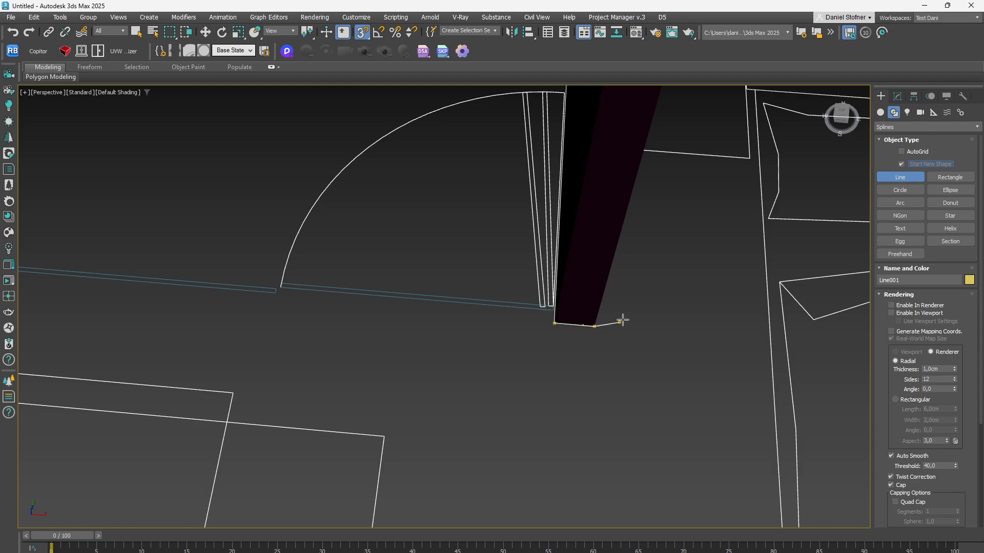
Step: Finish the floor outline at its starting corner in the main bedroom and close the spline
scroll(623, 320, down, 4)
alt+middle_drag(623, 321, 605, 293)
mouse_move(604, 293)
middle_down()
mouse_move(598, 308)
mouse_move(569, 305)
mouse_move(660, 282)
middle_up()
scroll(603, 259, down, 5)
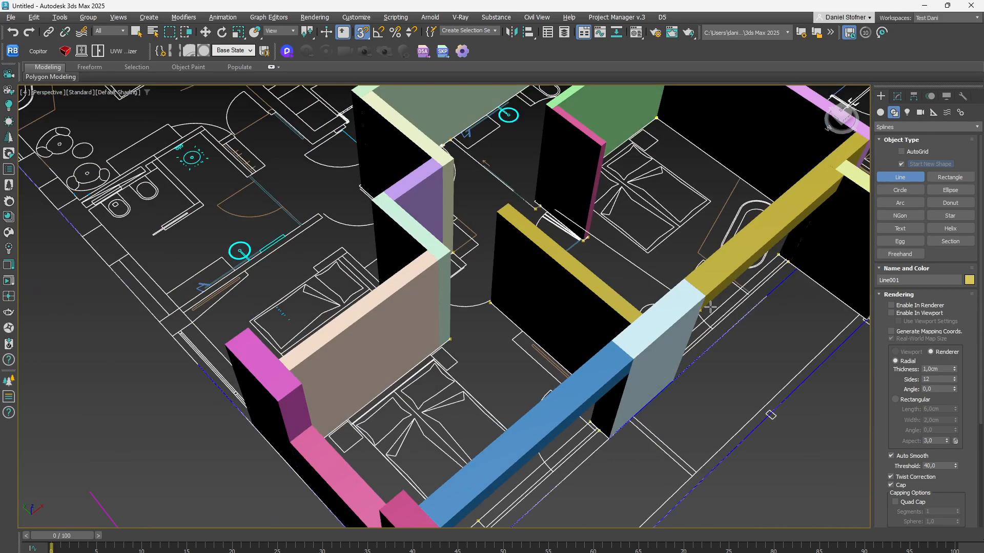
click(660, 116)
click(467, 305)
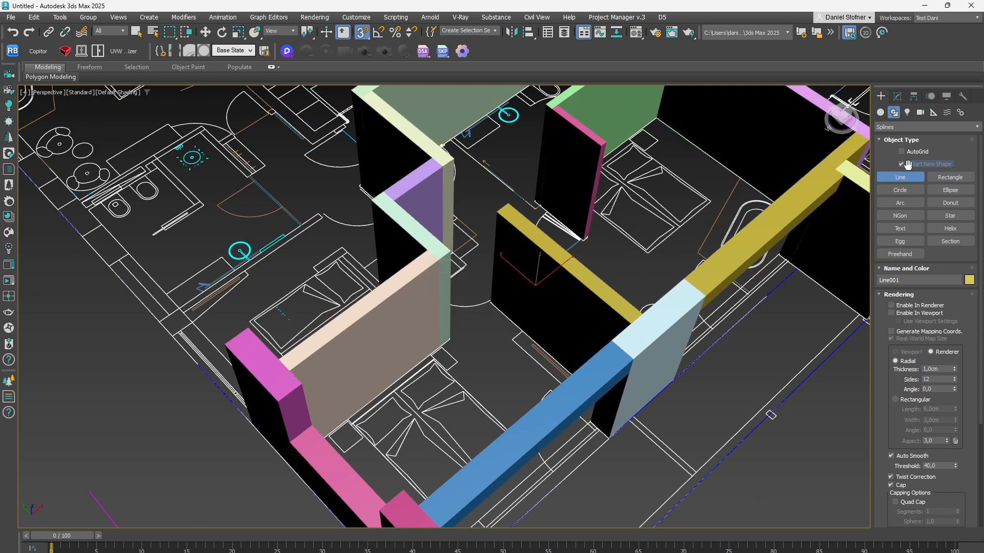
Step: Apply the FloorGenerator modifier to the closed floor outline
click(897, 97)
click(902, 125)
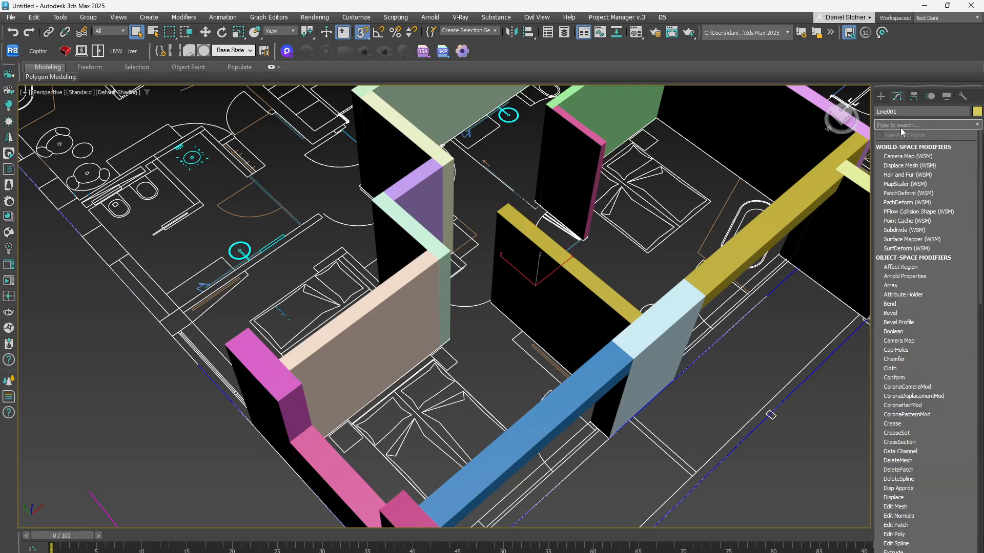
text(f)
click(894, 174)
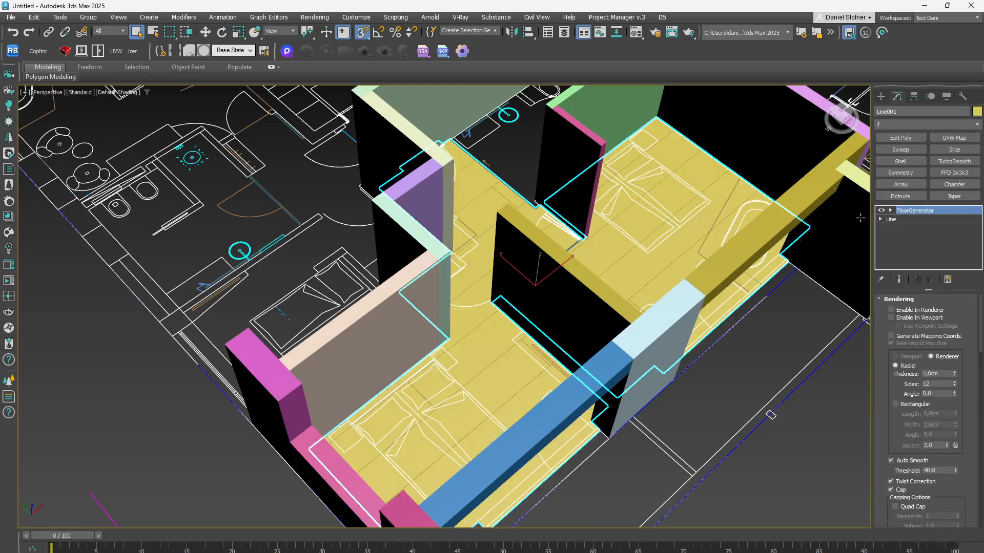
Step: Set the FloorGenerator boards' maximum length to 340 cm and their maximum width to 20 cm
alt+middle_drag(584, 289, 492, 307)
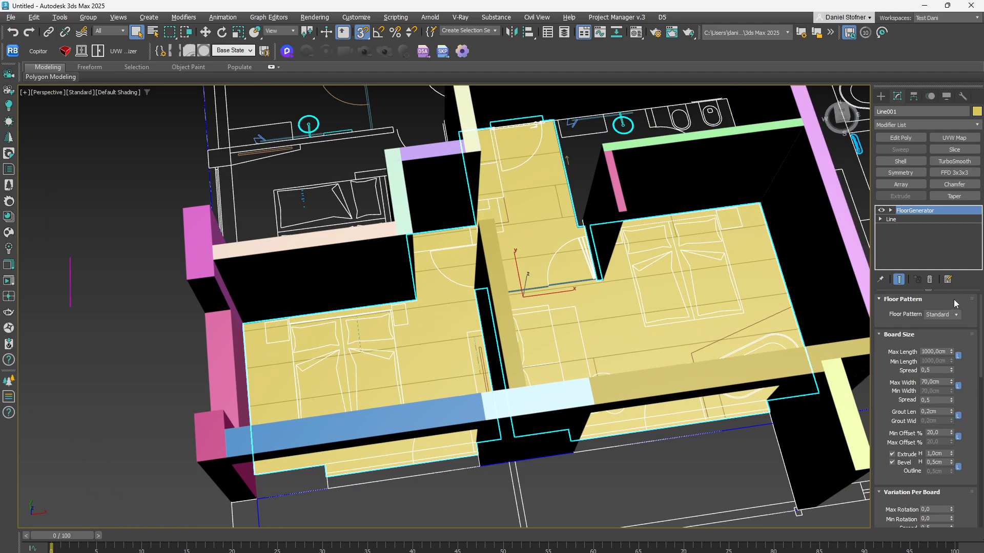
scroll(658, 257, up, 8)
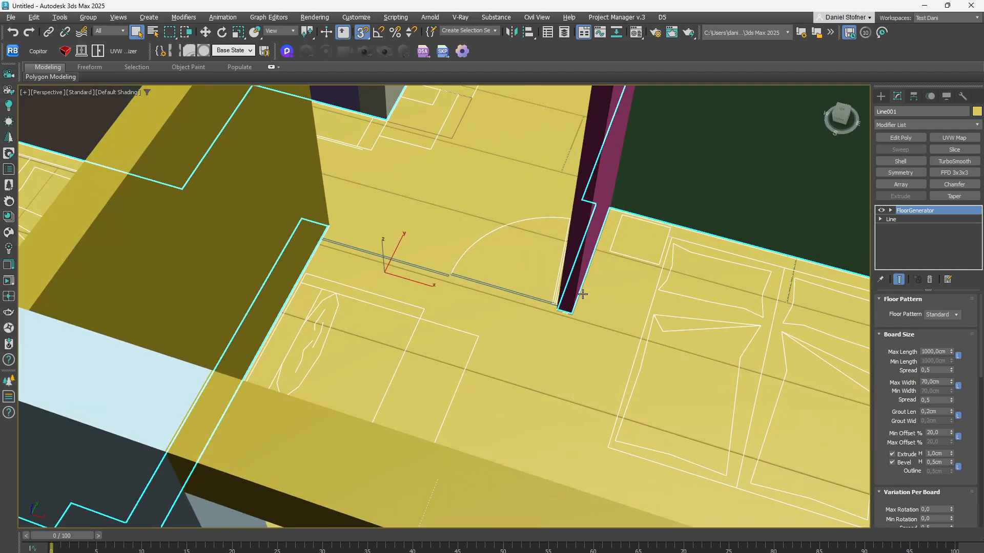
double_click(931, 351)
text(340)
double_click(930, 383)
text(20)
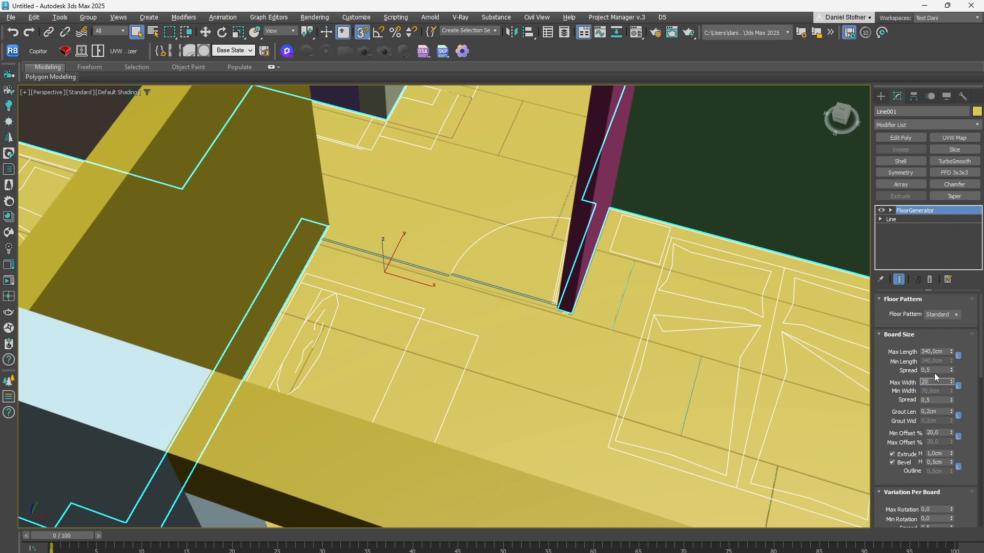
click(934, 372)
Step: Set the grout length between the generated floor boards to 0 cm
scroll(420, 365, up, 8)
scroll(311, 326, up, 3)
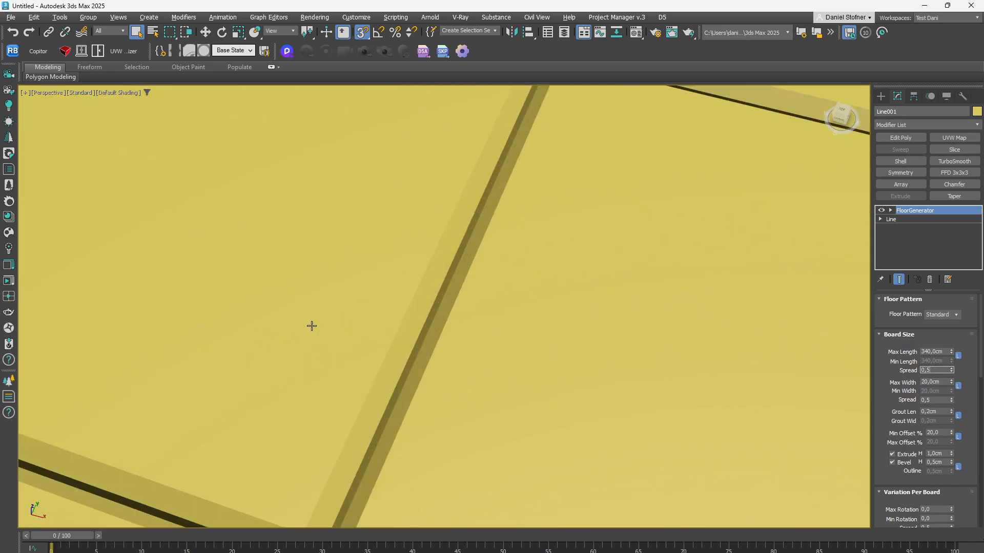
scroll(312, 326, down, 2)
scroll(311, 326, down, 2)
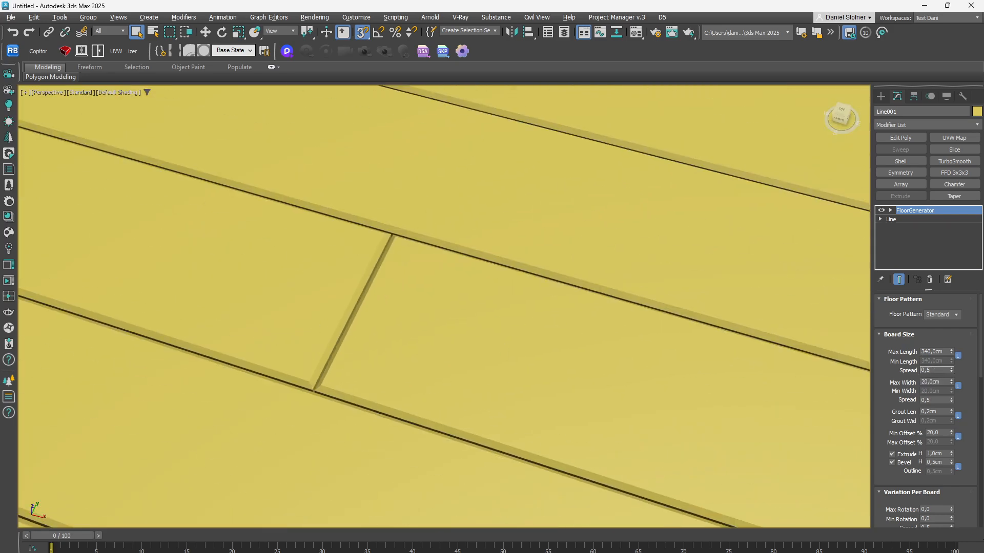
right_click(951, 411)
scroll(496, 330, down, 5)
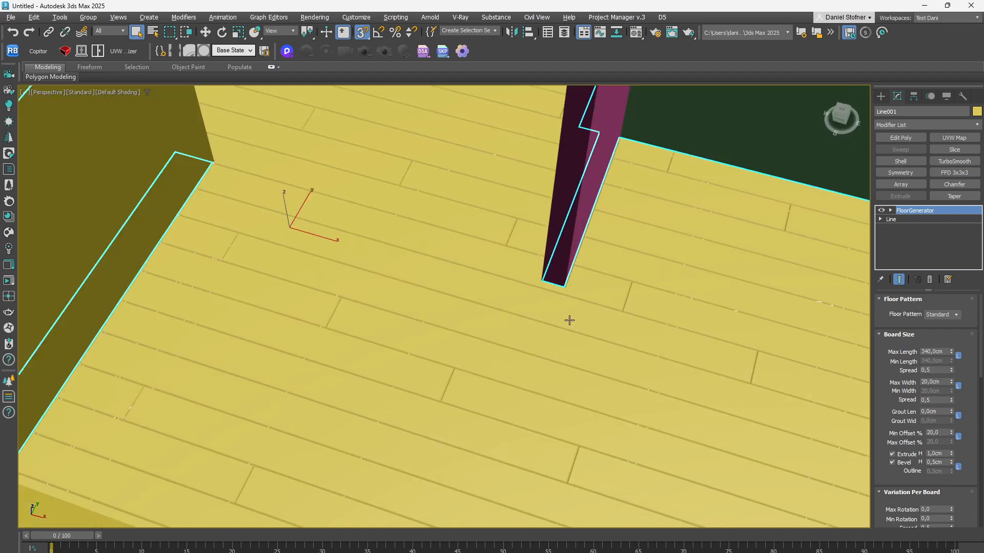
Step: Set the maximum width of the generated floor boards to 22 cm
scroll(335, 241, down, 5)
scroll(341, 249, up, 5)
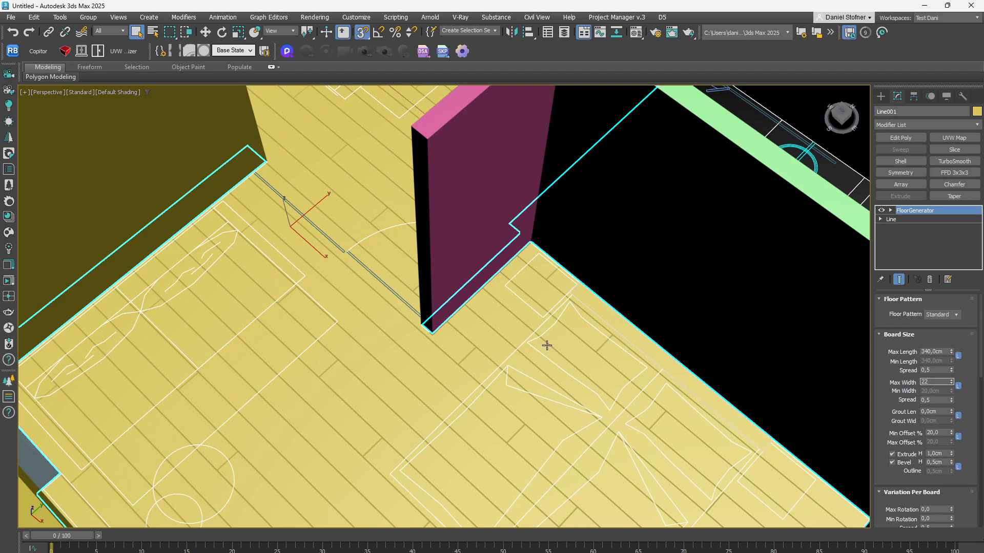
scroll(548, 335, down, 8)
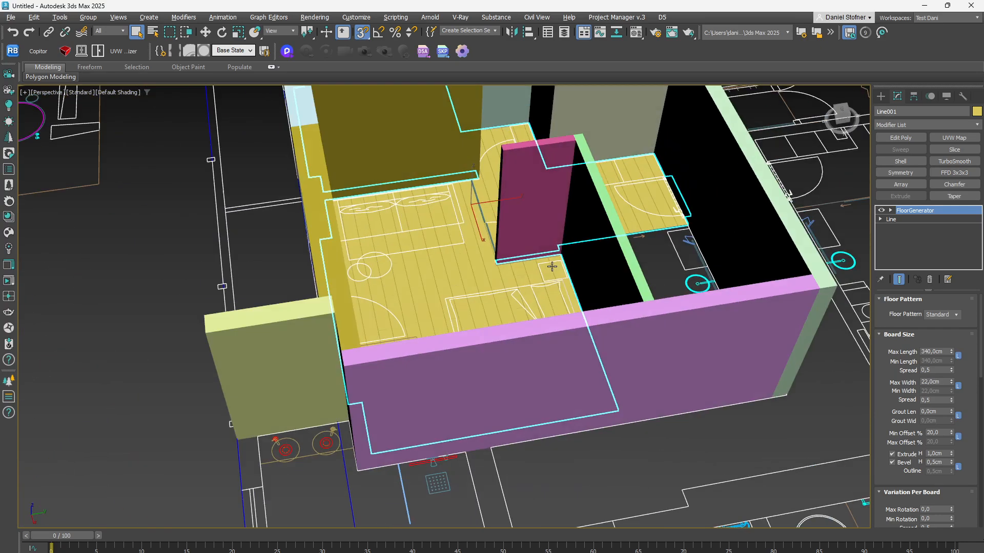
alt+middle_drag(552, 267, 425, 306)
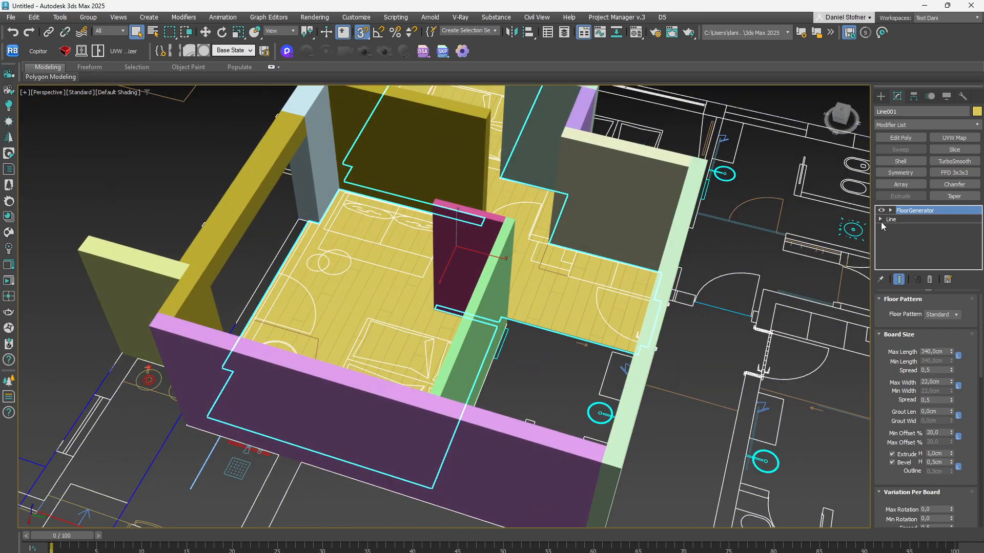
Step: Rotate the FloorGenerator's Center about its vertical axis with angle snap on, so the planks run perpendicular to their original direction
click(904, 219)
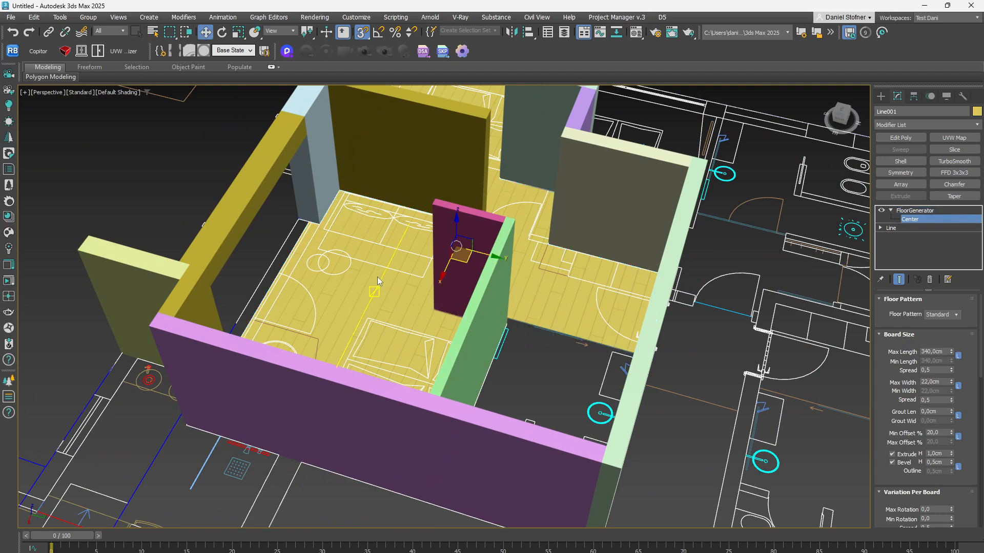
key(e)
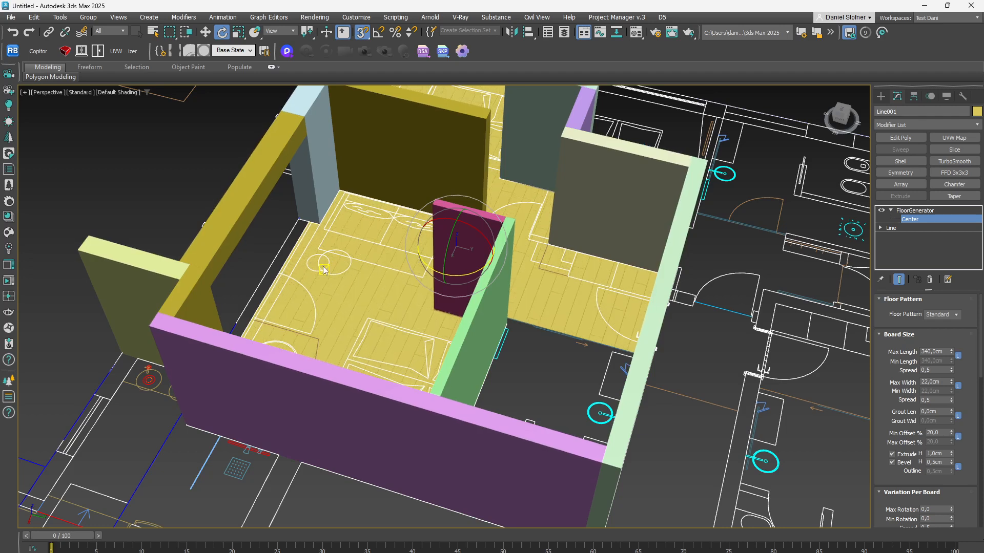
key(a)
key(a)
key(a)
alt+middle_drag(369, 222, 425, 229)
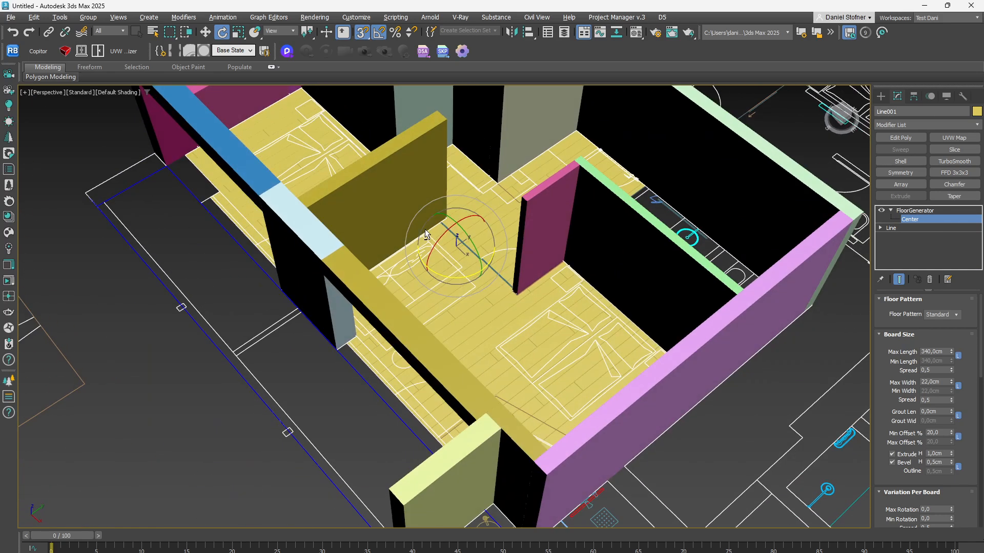
scroll(401, 234, up, 3)
scroll(382, 333, up, 4)
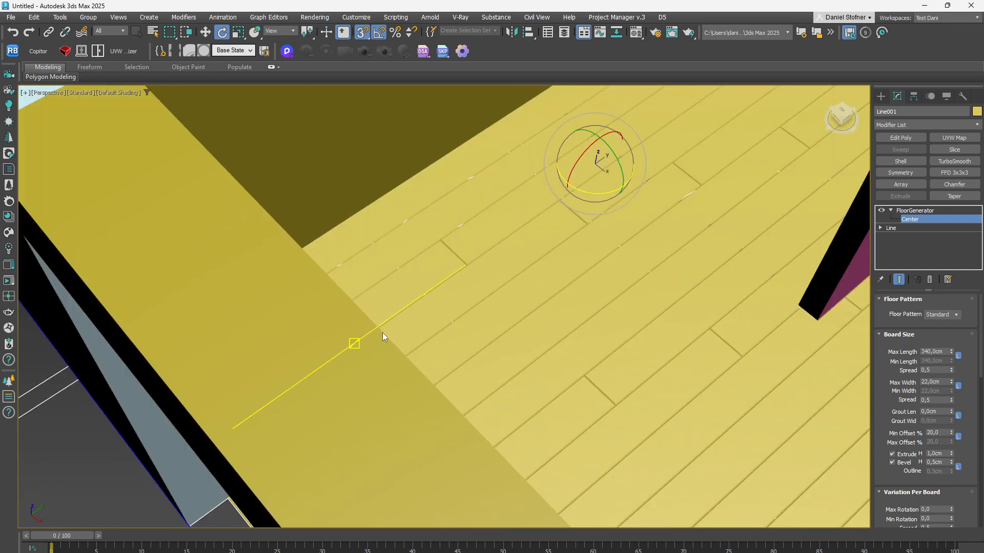
scroll(382, 333, down, 2)
mouse_move(407, 325)
alt+middle_down()
mouse_move(426, 334)
mouse_move(478, 315)
mouse_move(410, 308)
alt+middle_up()
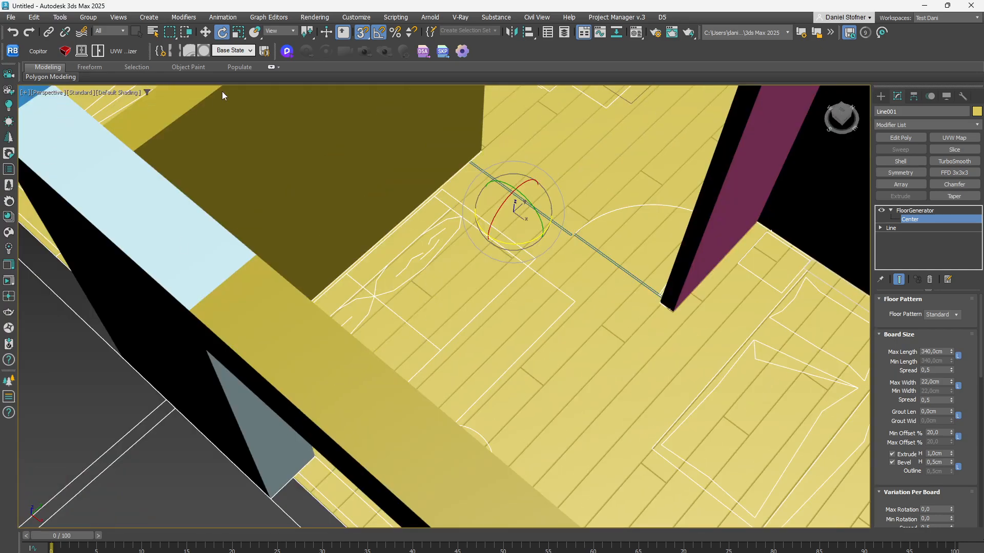
key(ctrl+z)
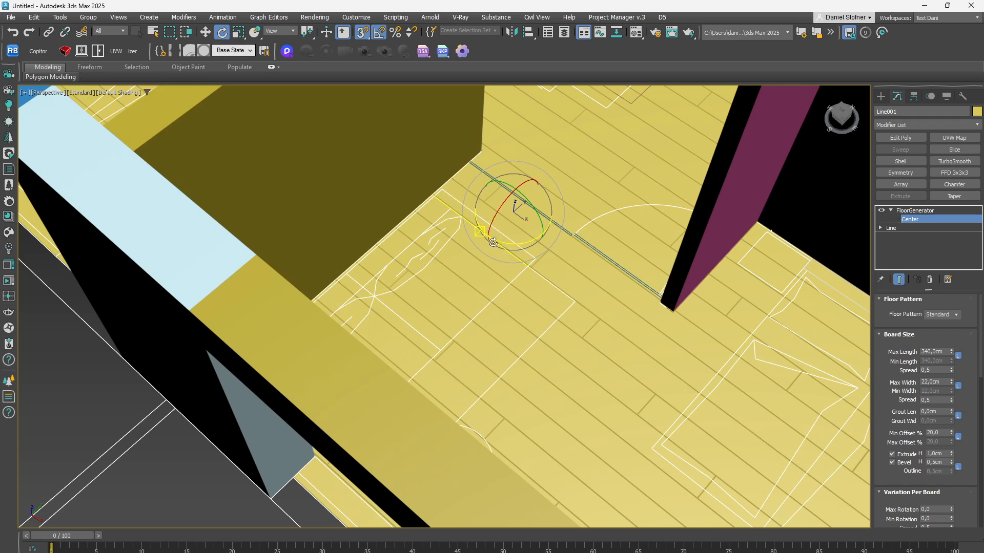
drag(499, 243, 548, 244)
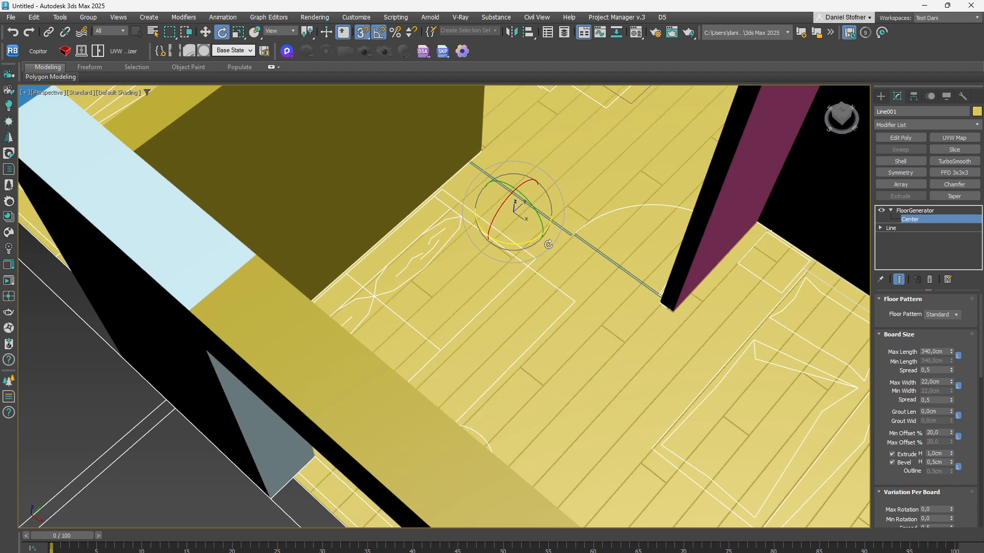
scroll(556, 272, down, 5)
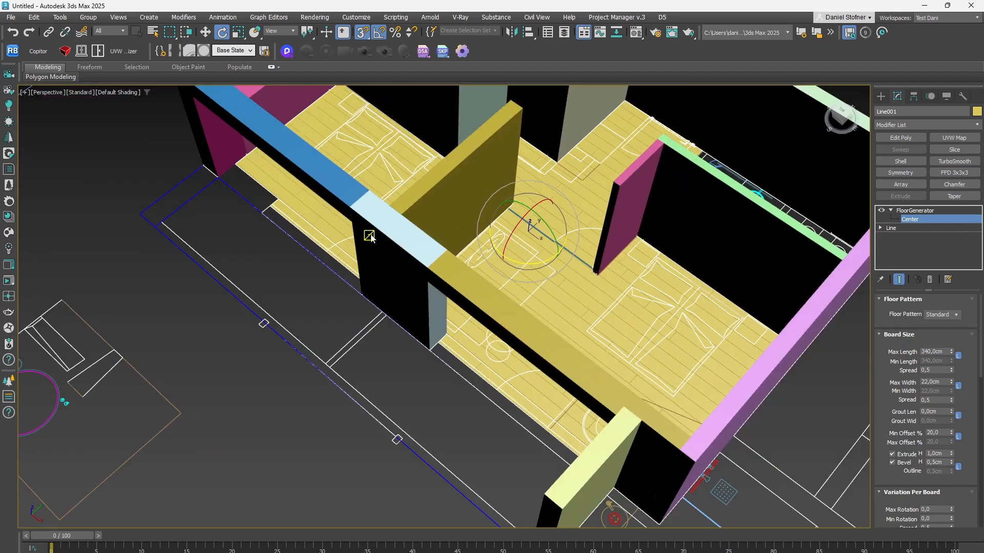
scroll(370, 236, up, 3)
click(929, 210)
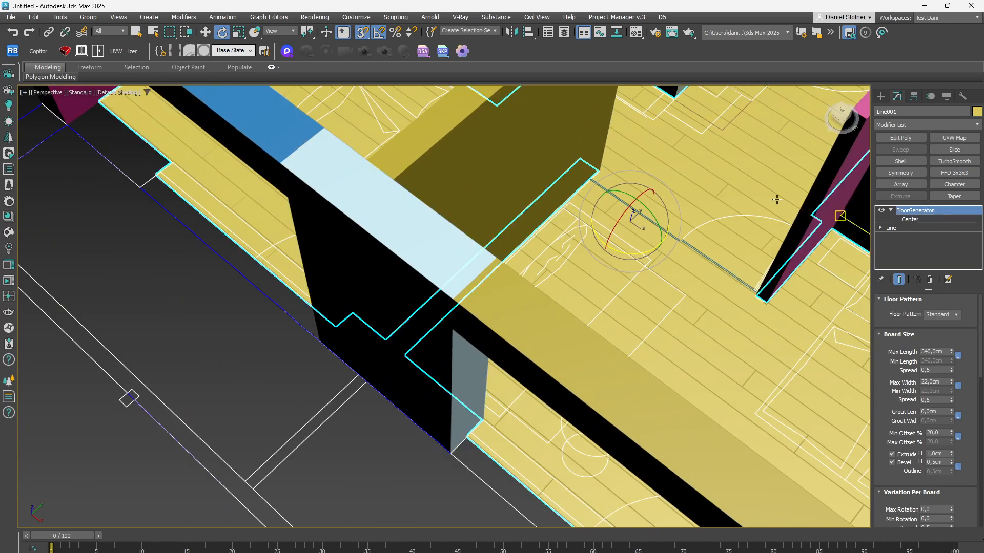
Step: Check the rotation snap angle in the grid and snap settings
right_click(379, 34)
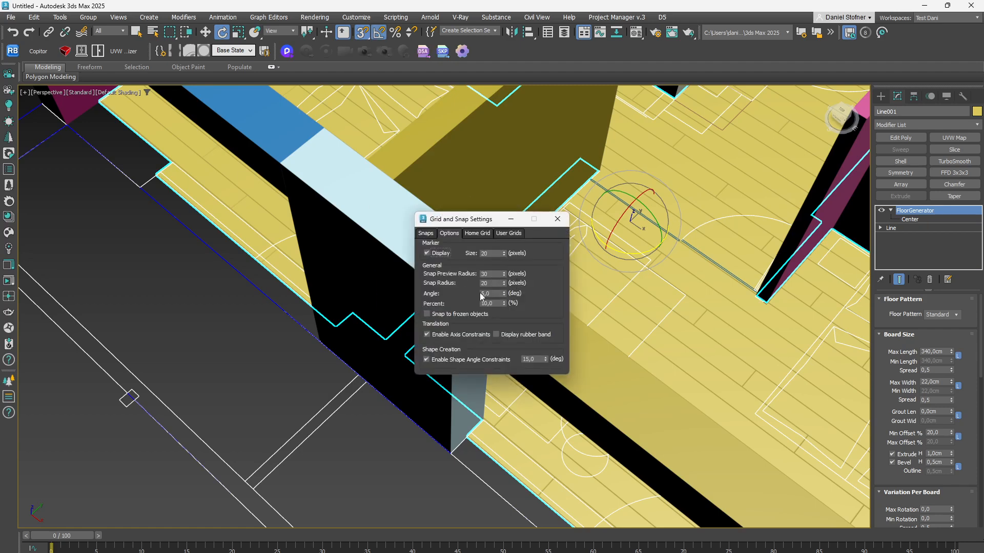
click(551, 226)
scroll(641, 292, down, 5)
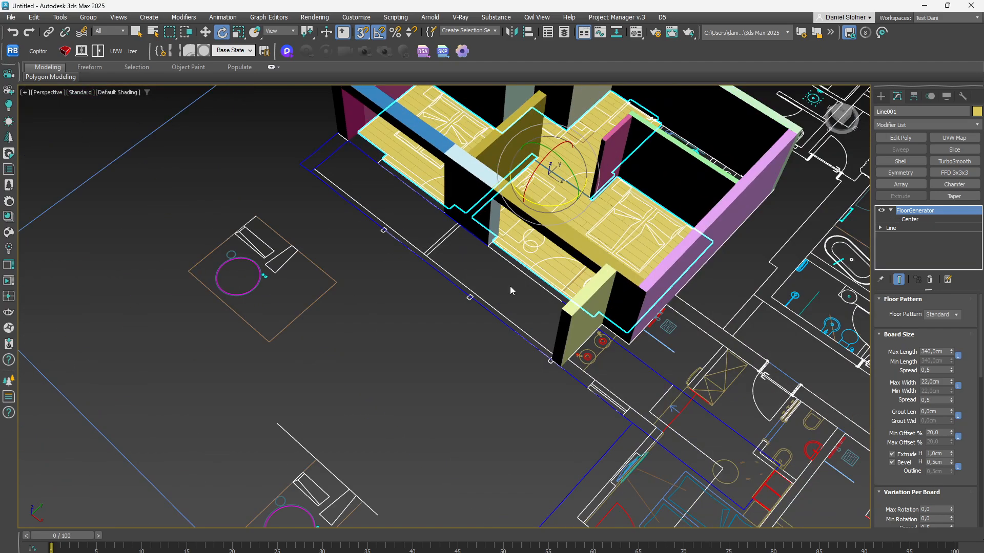
Step: Create a box wall 42 cm by 118 cm at the facade's outer corner beside the second bedroom, beneath the end of the blue lintel
alt+middle_drag(509, 286, 556, 225)
scroll(524, 178, up, 3)
middle_drag(524, 178, 666, 358)
scroll(666, 358, down, 3)
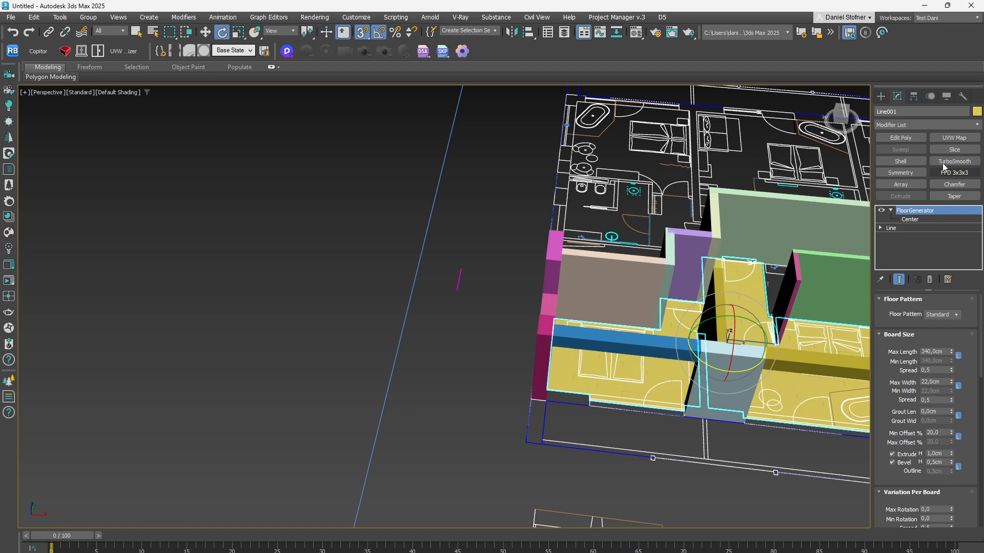
click(882, 97)
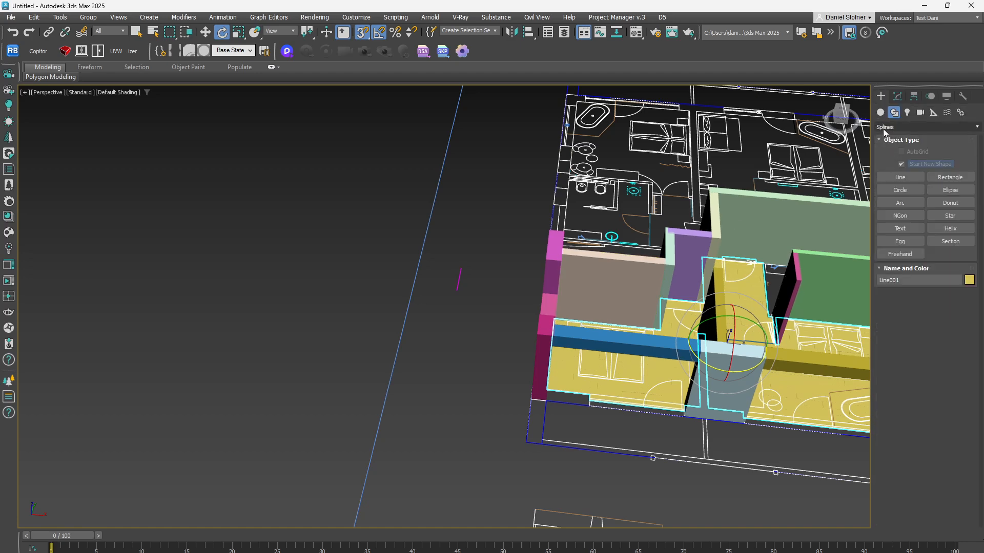
click(901, 164)
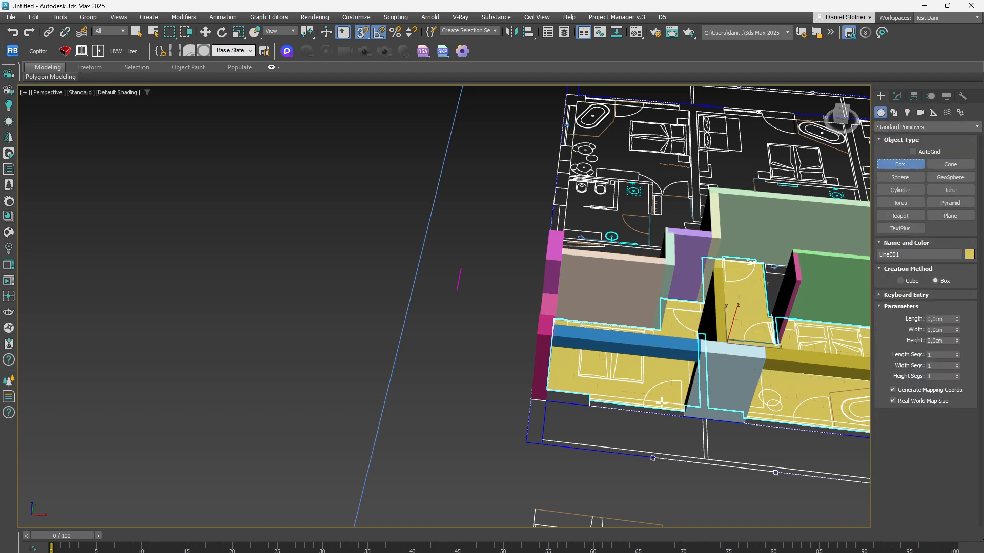
scroll(408, 304, up, 5)
drag(391, 364, 199, 284)
scroll(200, 256, down, 5)
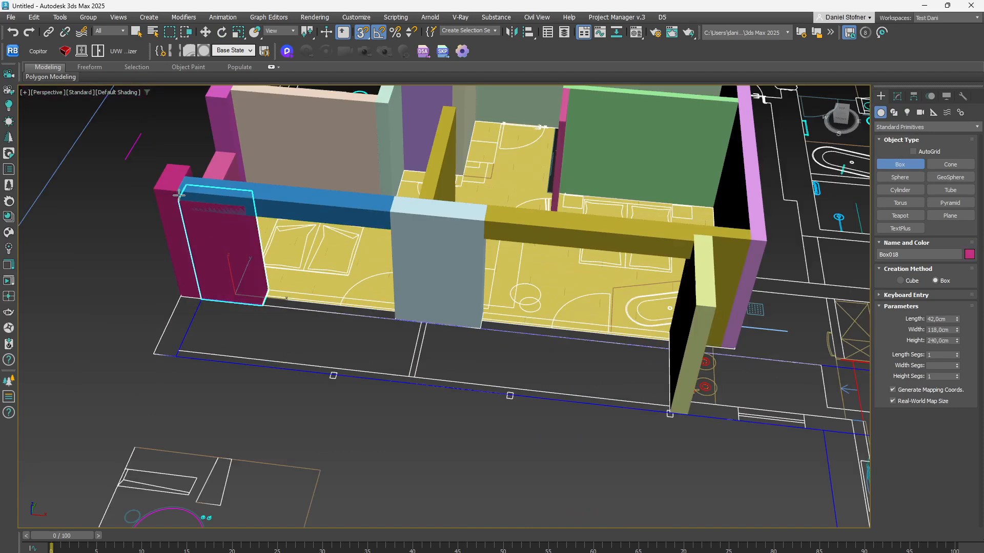
Step: Apply Edit Poly to the blue lintel and move its four outer end vertices to the edge of the new corner wall
key(e)
click(257, 201)
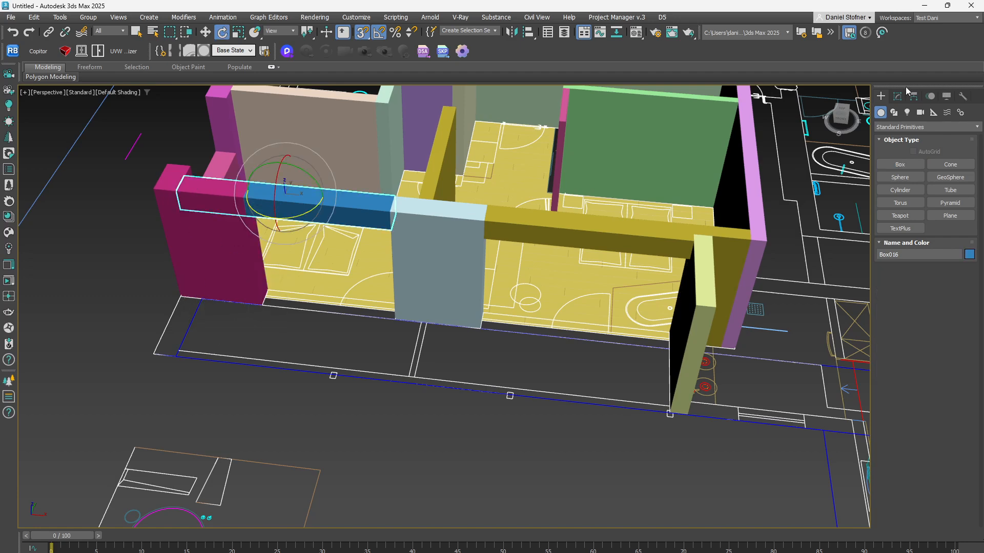
click(897, 97)
click(911, 142)
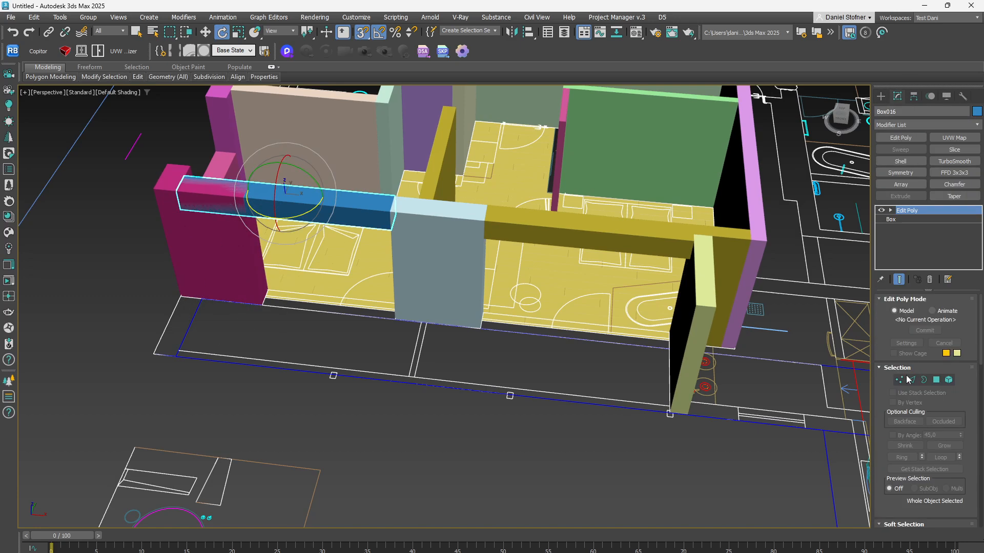
drag(125, 144, 124, 141)
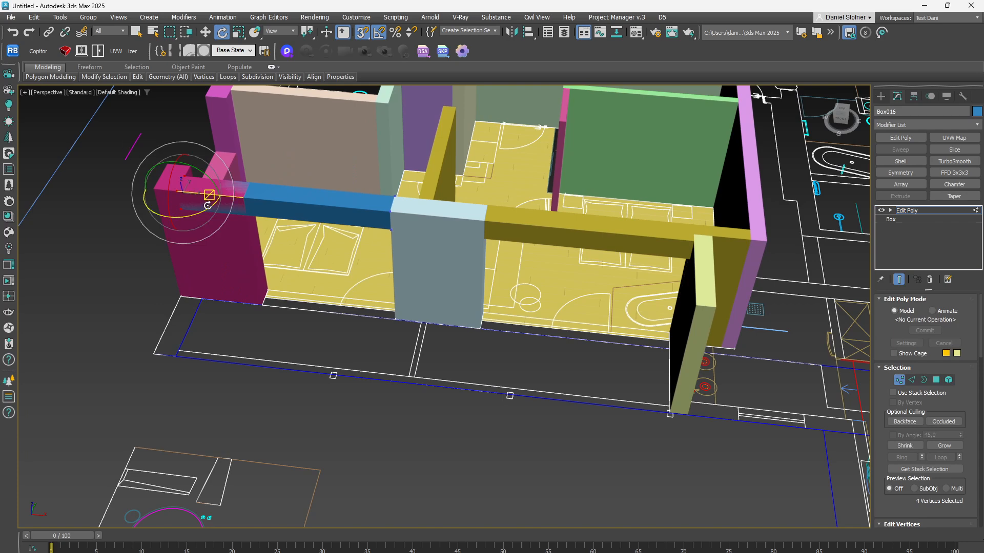
key(w)
drag(208, 200, 250, 184)
alt+middle_drag(389, 246, 447, 228)
click(891, 210)
click(907, 210)
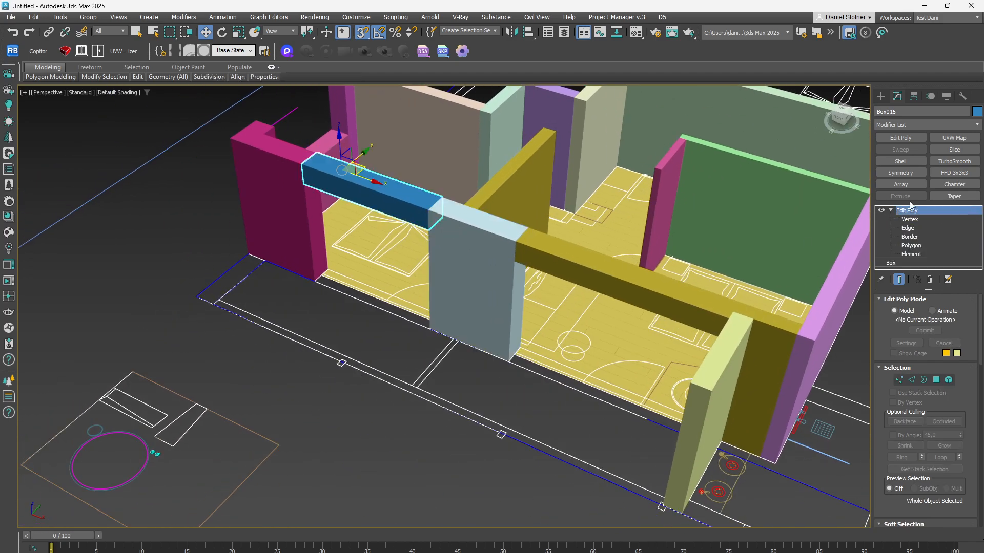
Step: Create a box wall 42 cm wide and 320 cm high between the new corner wall and the terrace's outer corner
scroll(305, 261, down, 3)
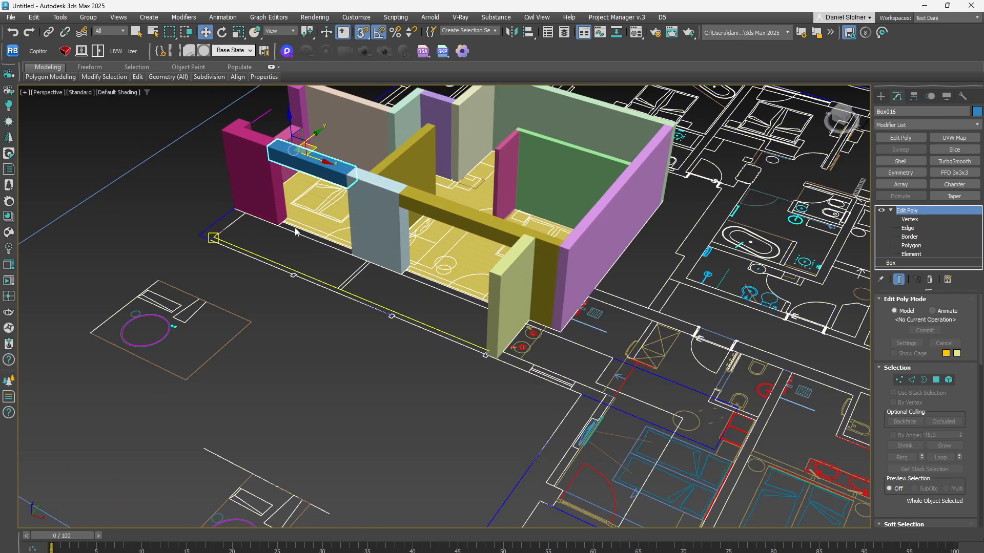
click(881, 98)
click(900, 164)
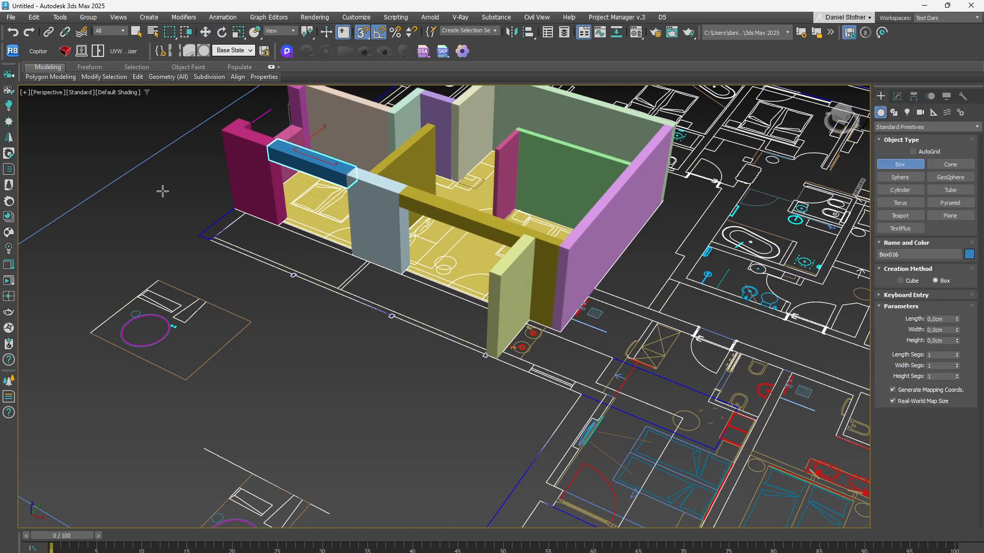
drag(200, 230, 245, 215)
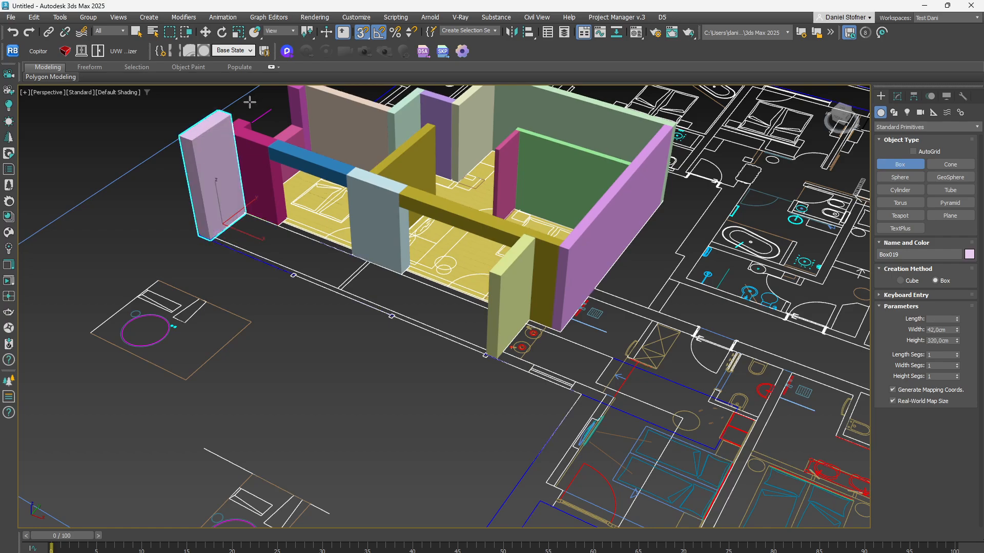
click(232, 123)
key(w)
middle_drag(340, 149, 328, 176)
middle_drag(328, 177, 346, 266)
scroll(346, 266, up, 3)
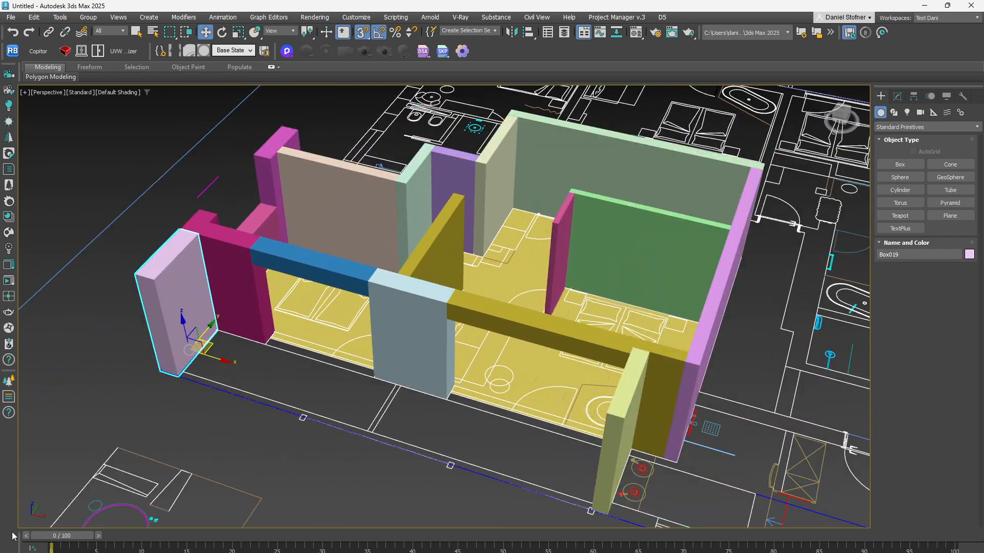
Step: Import the Day 027 sky from the downloaded daytime HDRIs in Chaos Cosmos
click(9, 234)
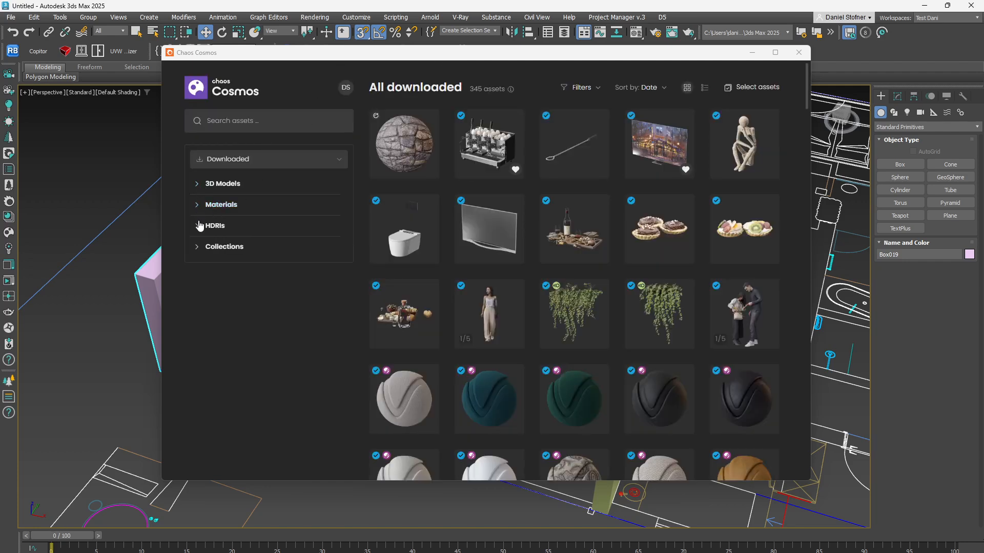
click(196, 226)
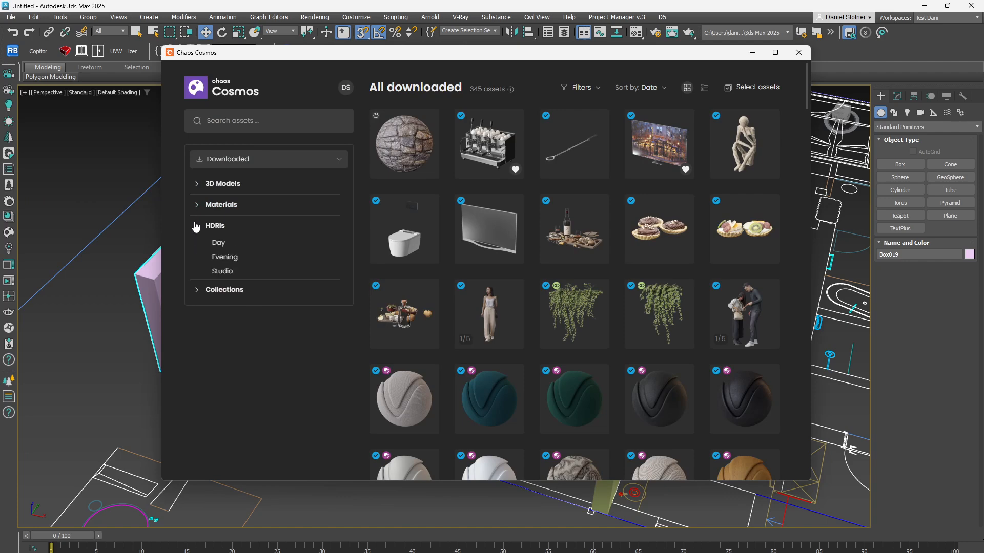
click(219, 243)
mouse_move(505, 134)
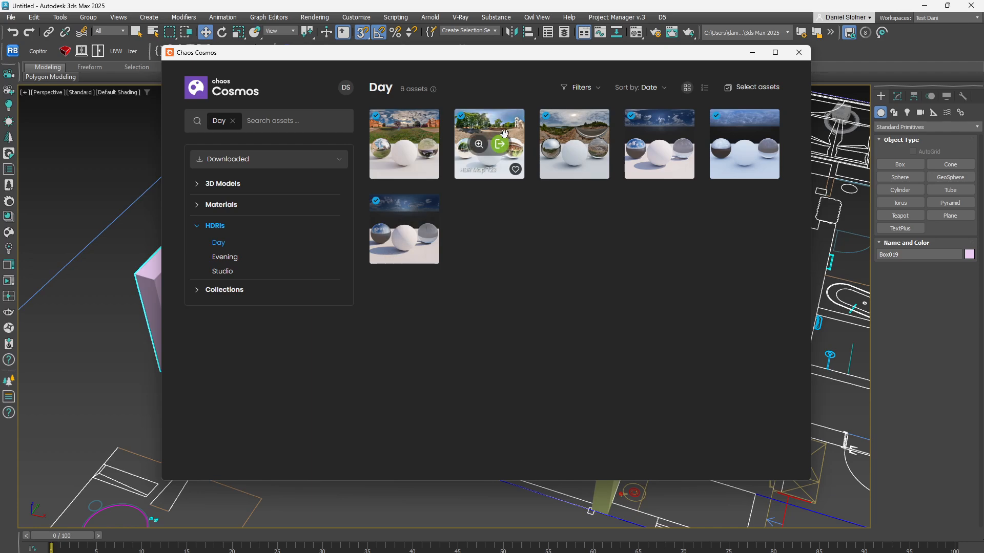
click(221, 258)
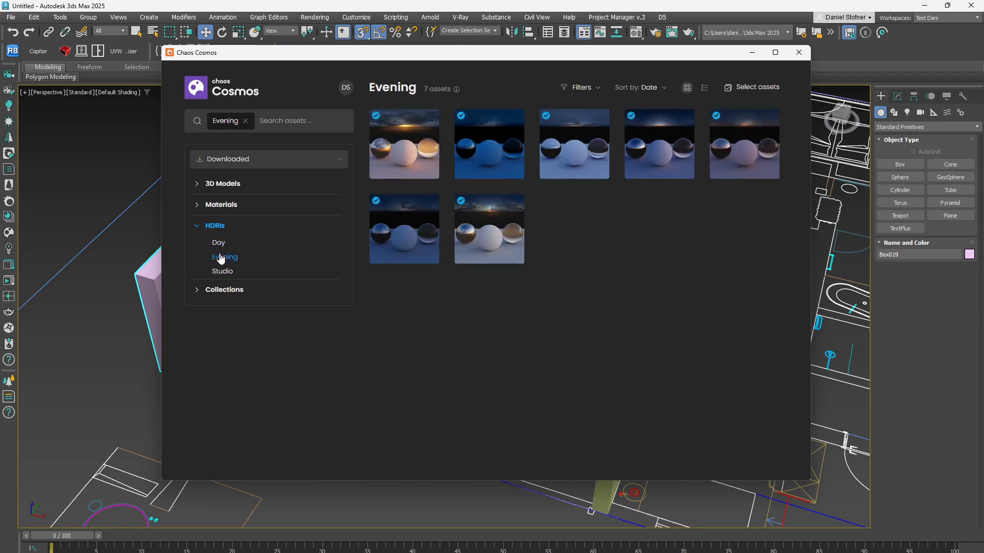
click(219, 244)
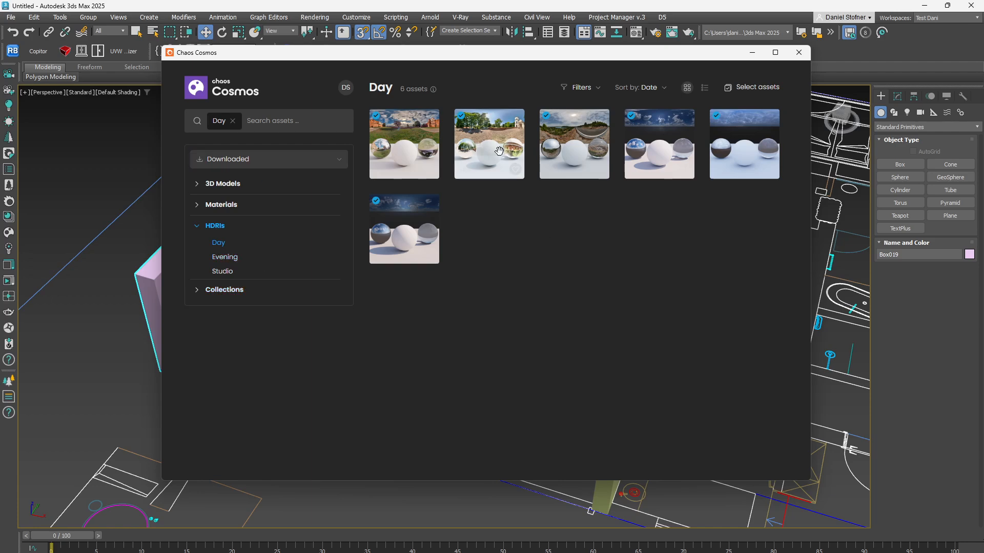
click(670, 145)
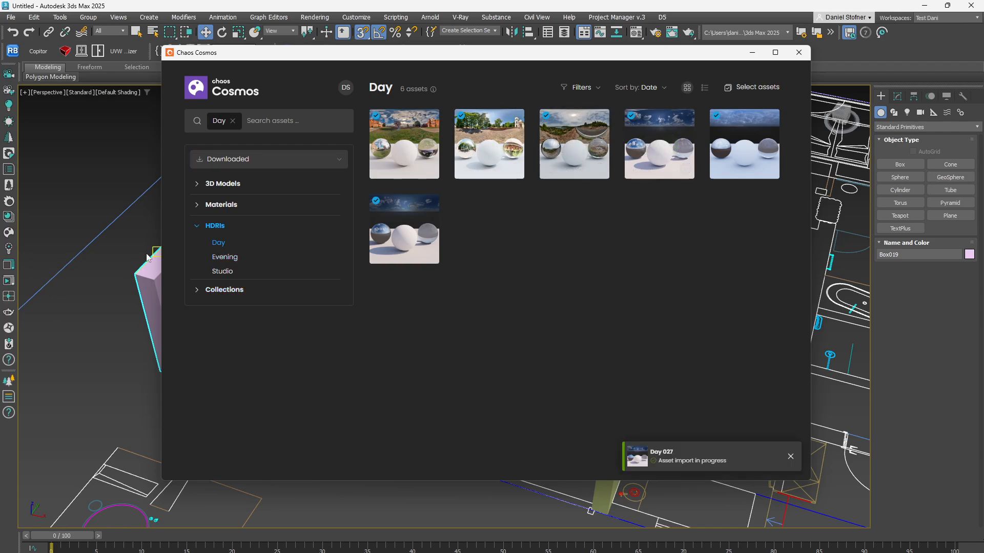
Step: Browse the downloaded and online HDRI collections in Chaos Cosmos for other skies
click(215, 227)
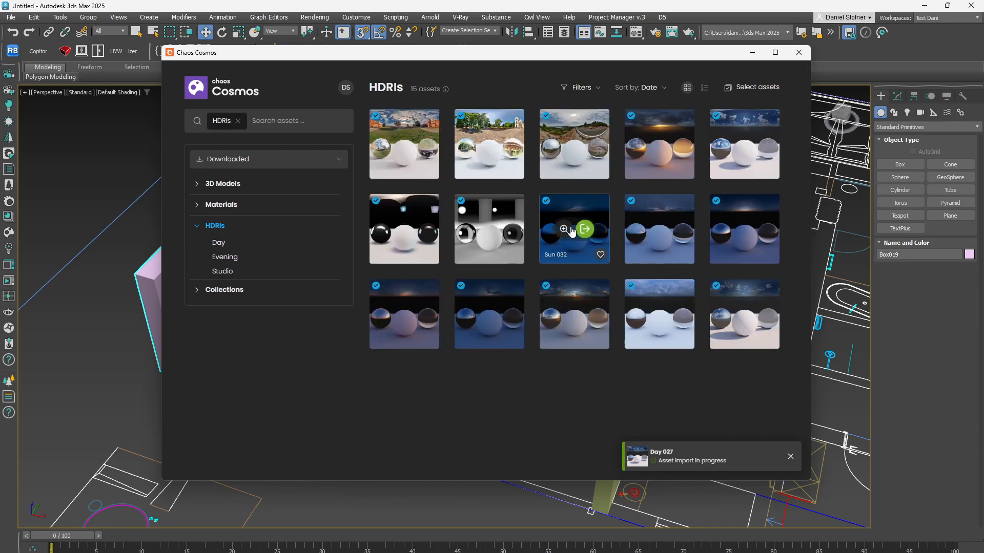
click(580, 88)
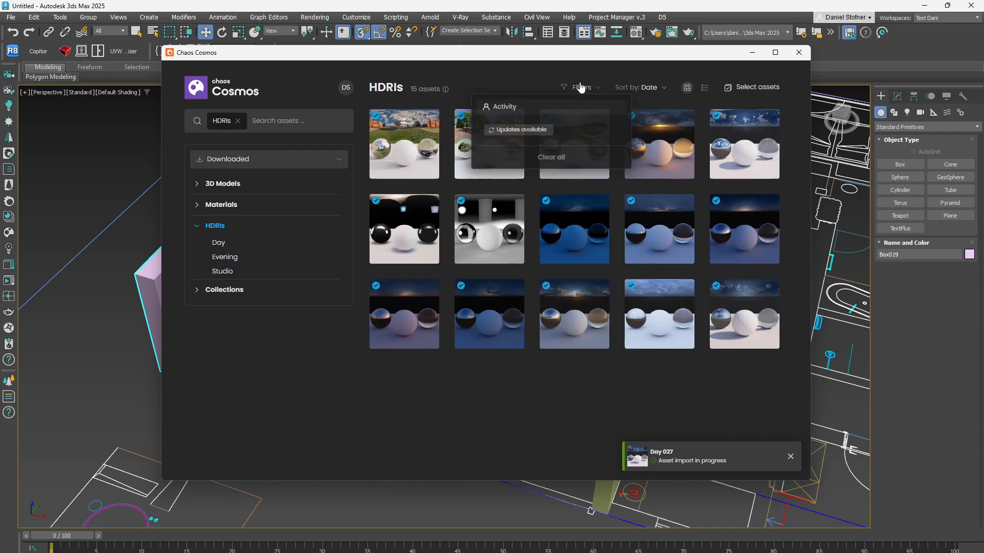
click(331, 163)
click(281, 185)
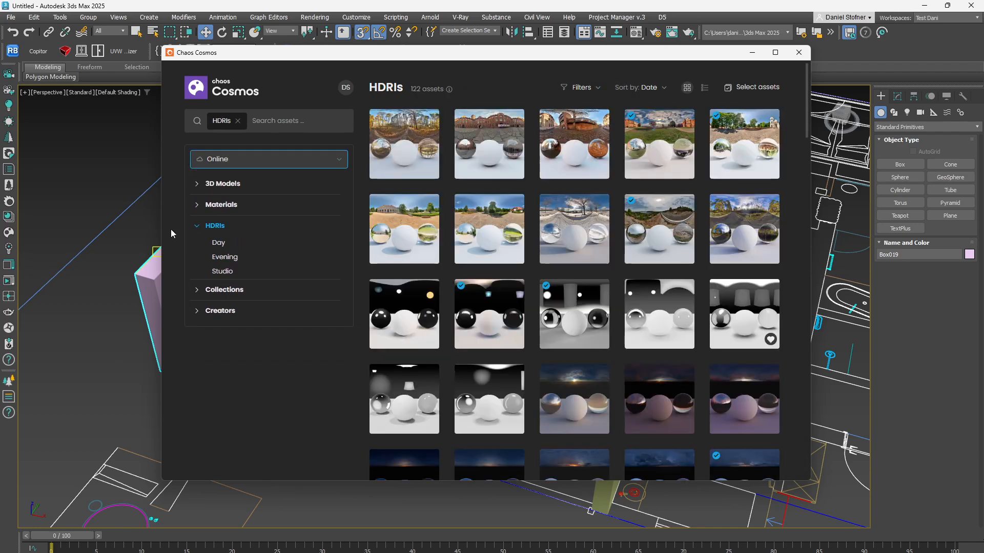
scroll(526, 336, down, 4)
click(211, 225)
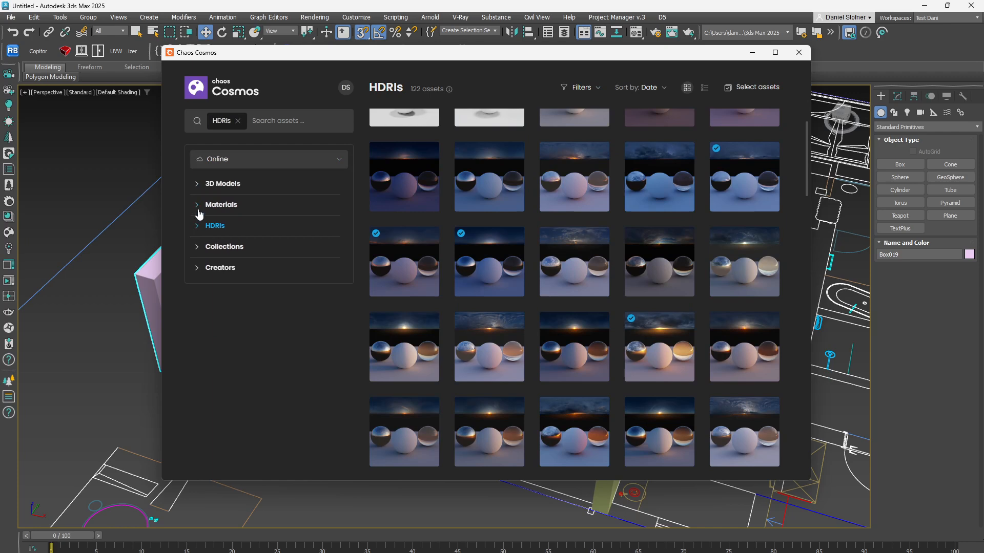
scroll(152, 267, down, 5)
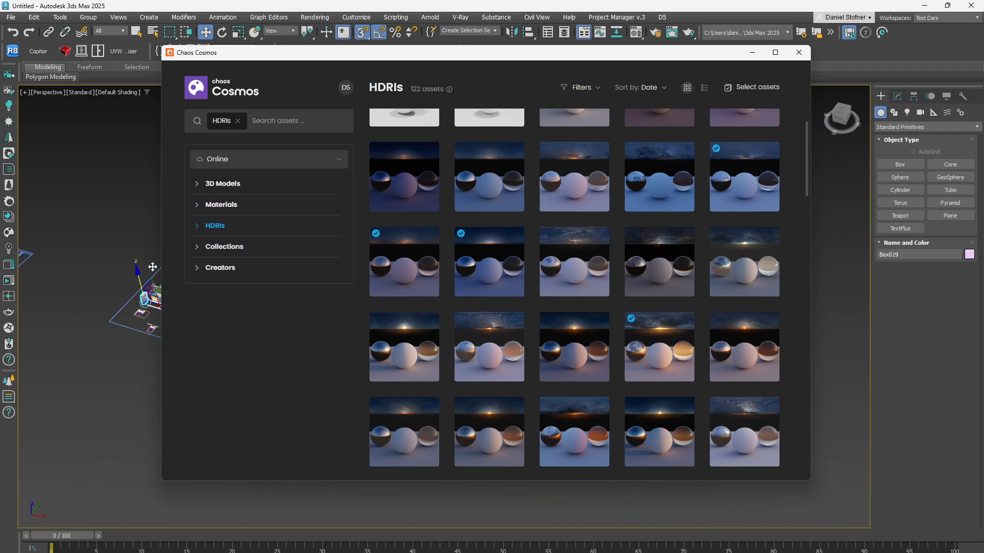
click(752, 55)
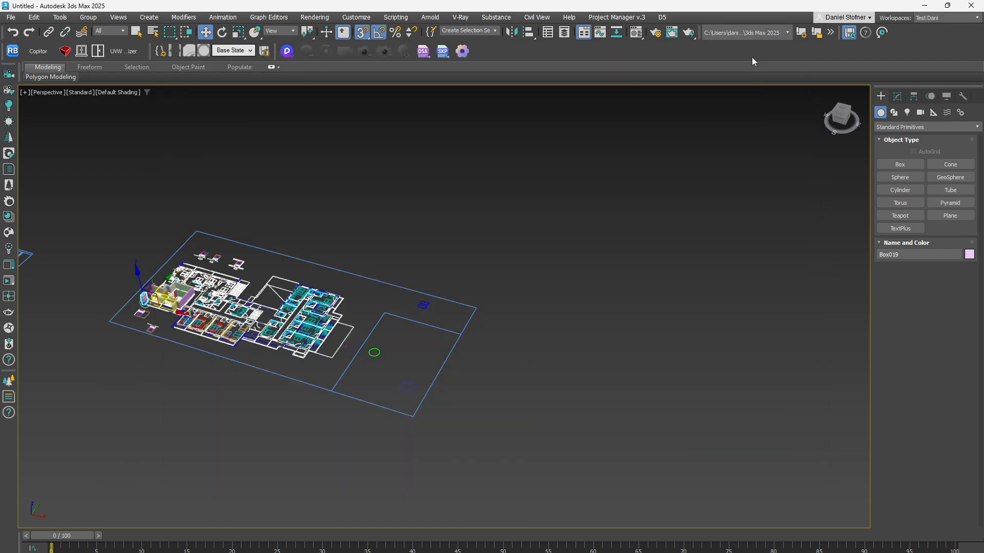
Step: Select all wall and lintel boxes in the front view and group them under the name Walls
key(f)
key(z)
scroll(508, 235, down, 6)
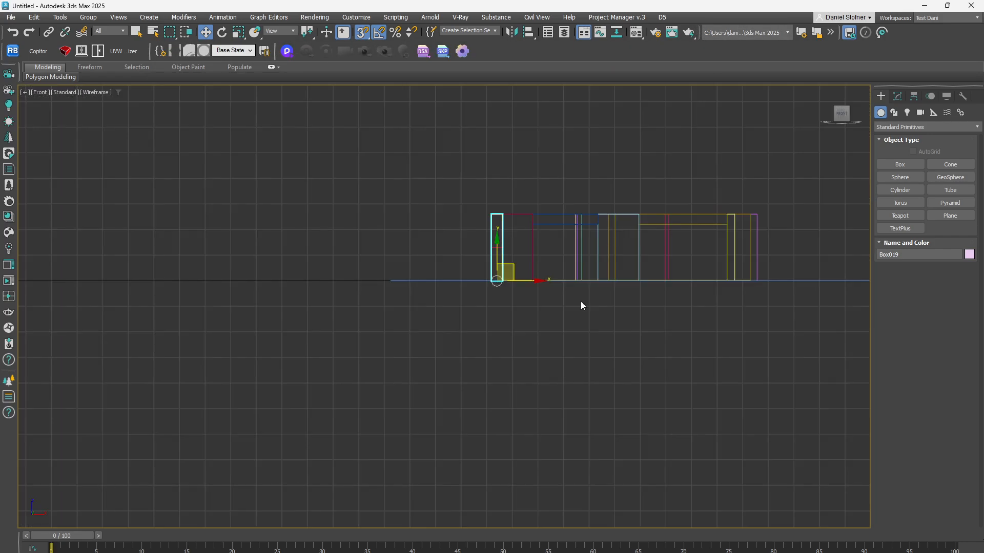
middle_drag(582, 303, 531, 292)
middle_drag(666, 250, 613, 251)
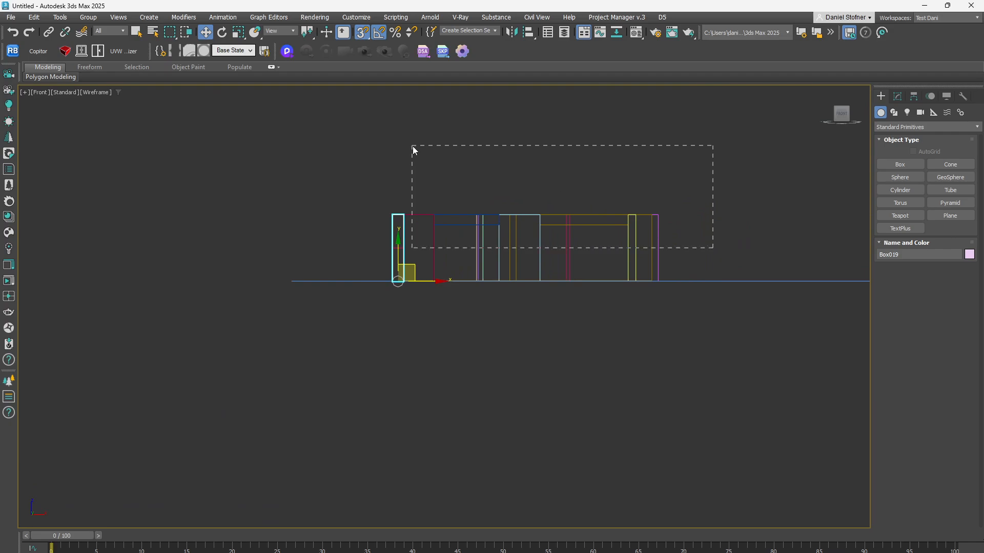
drag(413, 146, 358, 259)
alt+middle_drag(358, 258, 403, 316)
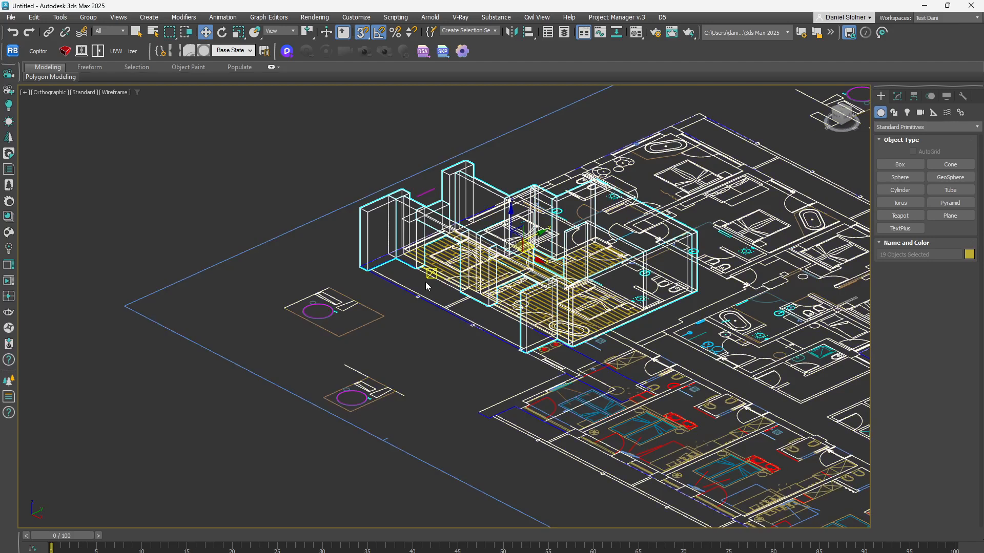
key(F3)
click(88, 17)
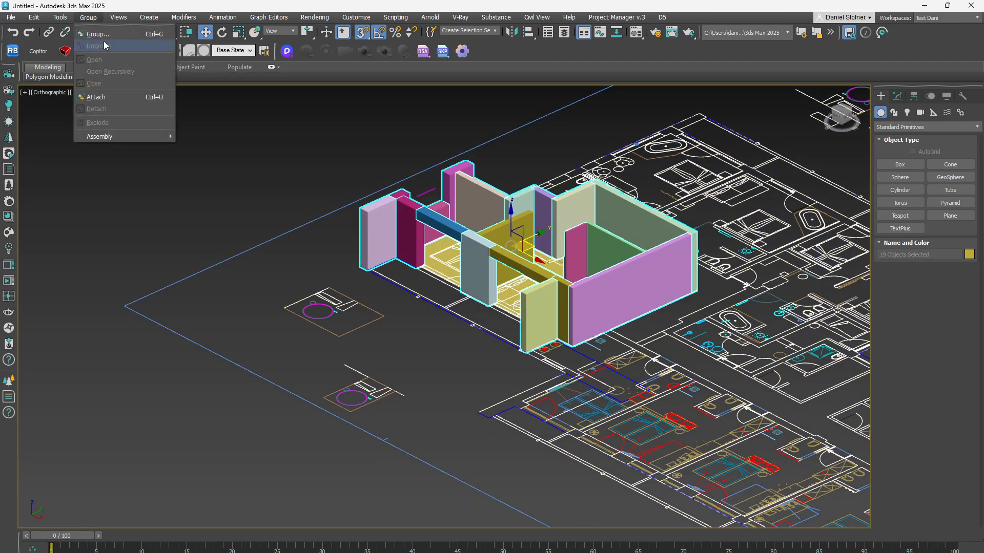
click(100, 29)
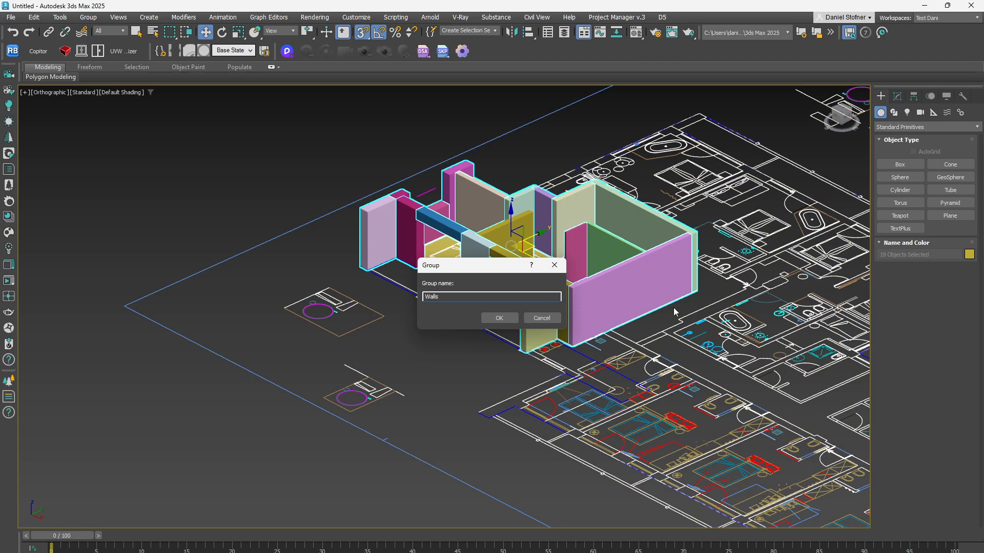
click(498, 319)
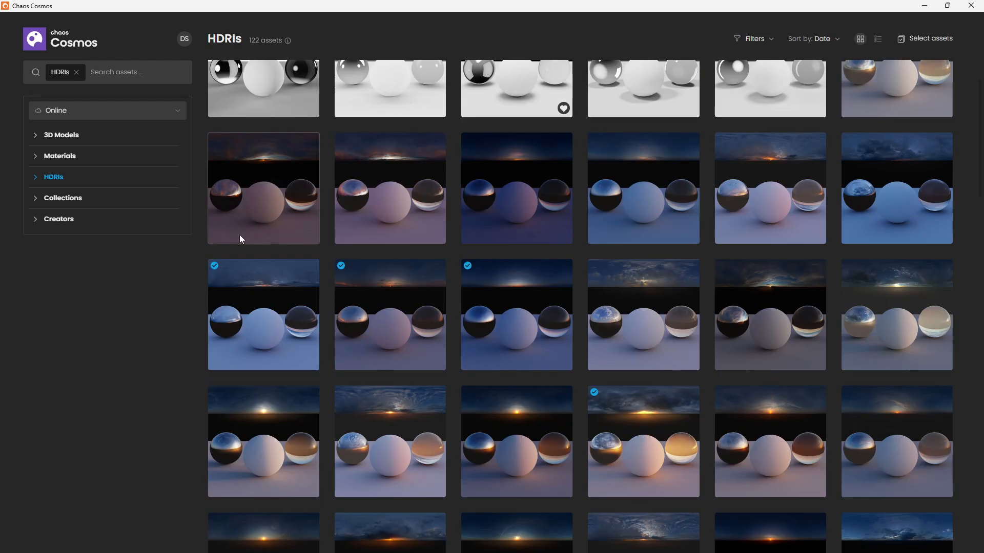
Step: Filter the Cosmos wall materials to liked ones and import Wall Stucco White 21-97 150cm for the selected Walls group
click(34, 159)
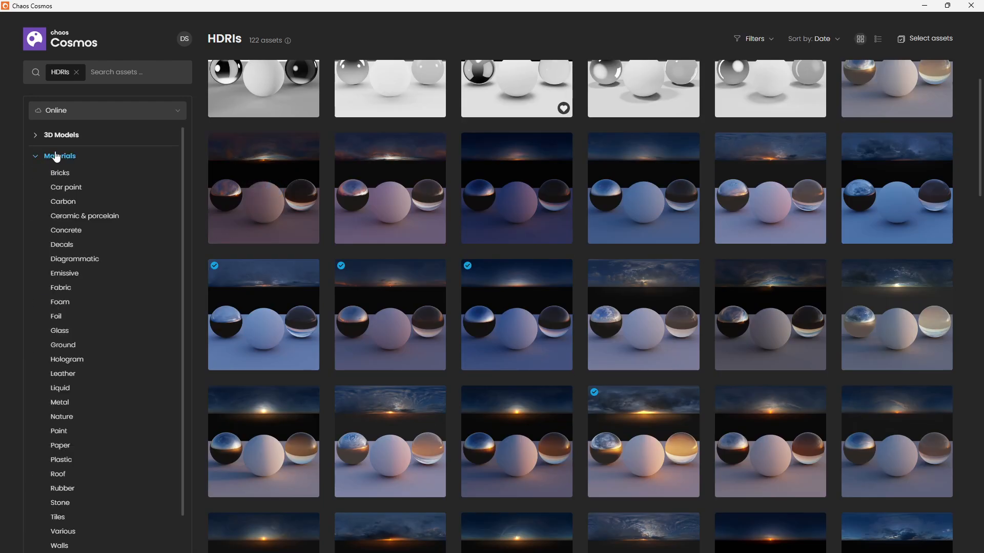
scroll(96, 406, down, 3)
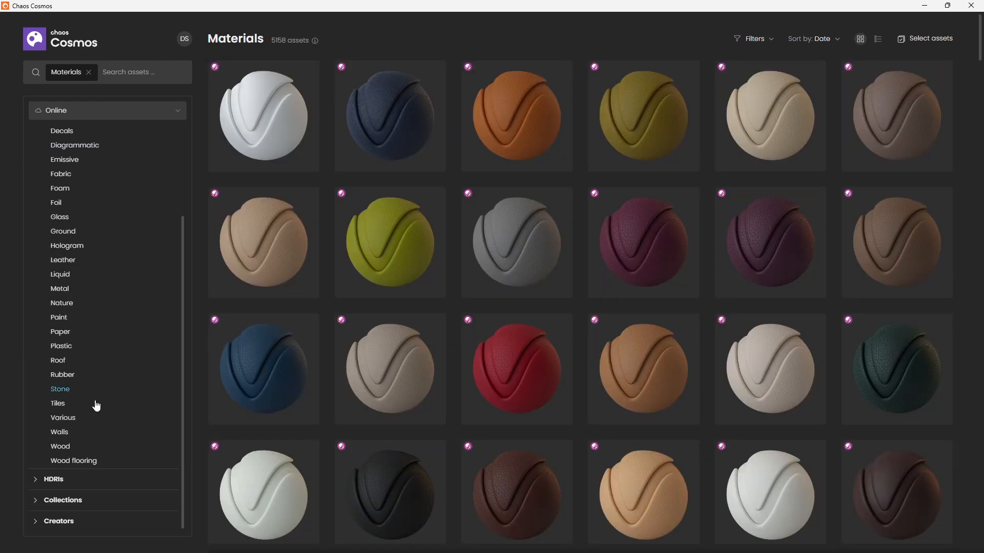
click(68, 435)
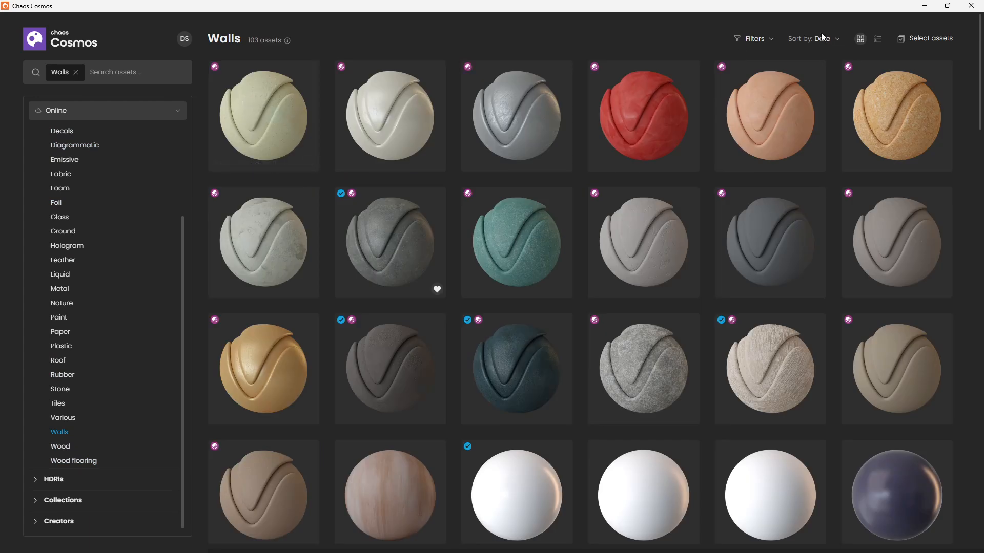
click(769, 45)
click(667, 85)
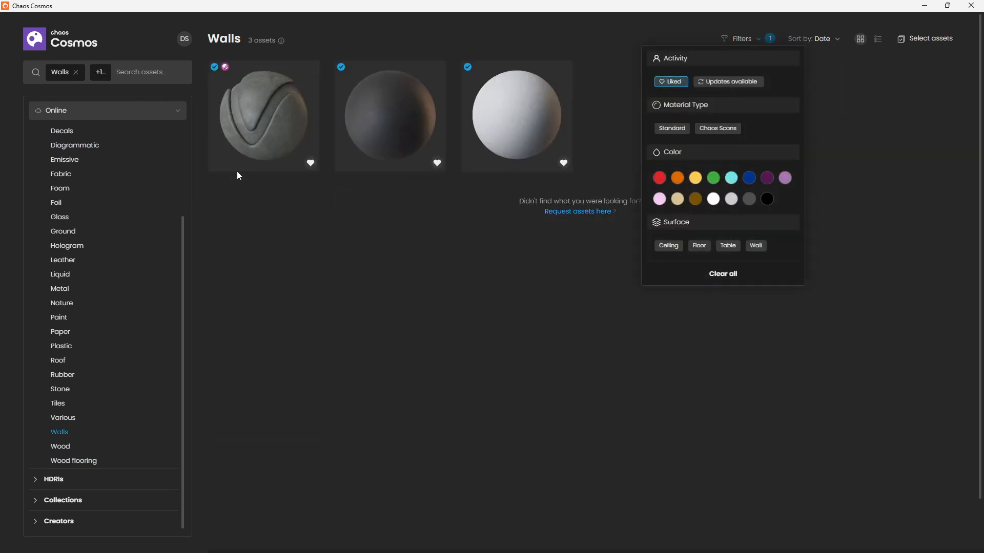
click(516, 117)
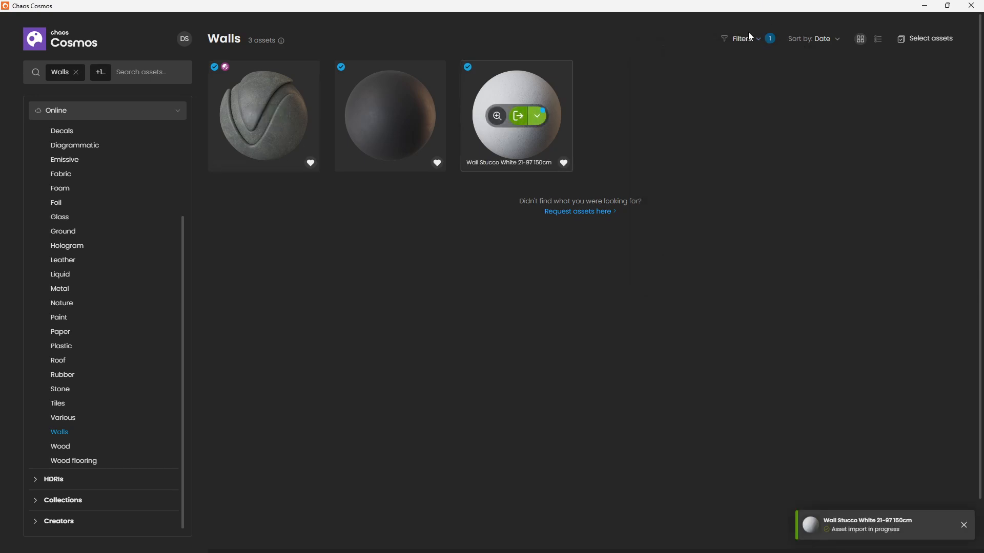
click(924, 5)
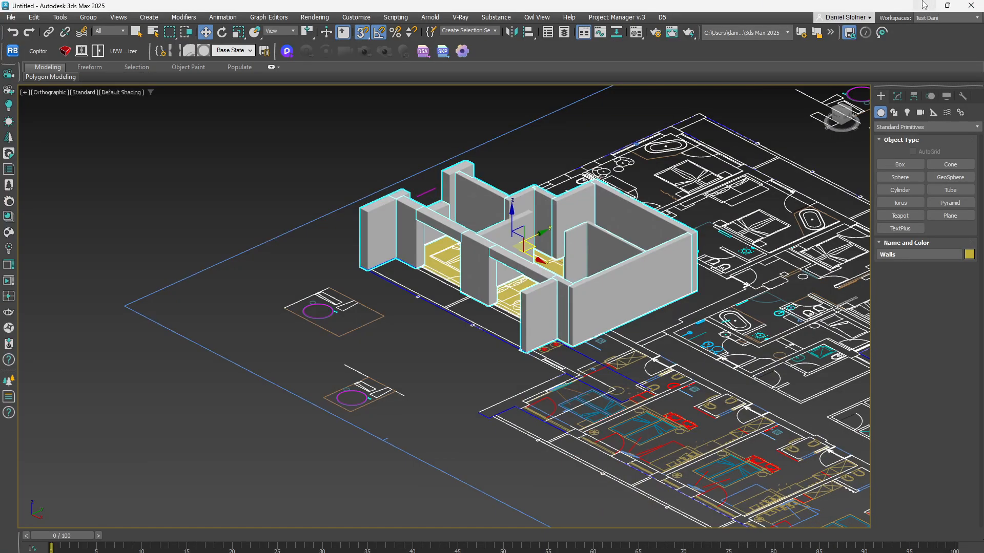
Step: Examine the stucco texture's scale and relief on the walls from close up and from several sides
scroll(564, 160, up, 8)
scroll(564, 204, up, 3)
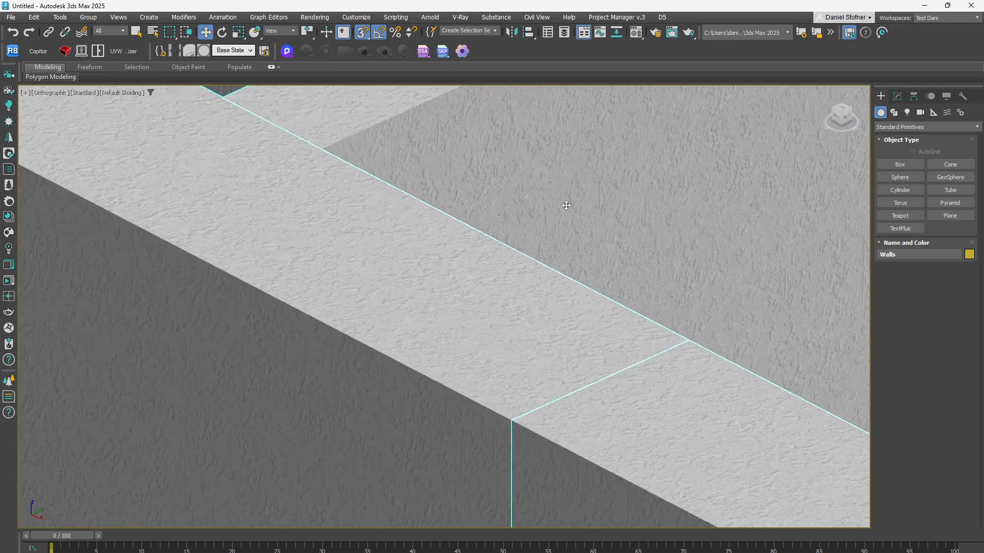
scroll(564, 207, down, 6)
alt+middle_drag(564, 207, 488, 196)
middle_drag(490, 198, 556, 236)
scroll(461, 186, up, 5)
scroll(485, 176, down, 4)
alt+middle_drag(783, 169, 647, 211)
scroll(552, 172, down, 6)
alt+middle_drag(604, 241, 710, 240)
scroll(548, 268, up, 4)
scroll(417, 187, down, 3)
middle_drag(572, 275, 549, 410)
scroll(461, 213, up, 3)
scroll(465, 389, down, 4)
scroll(465, 390, down, 3)
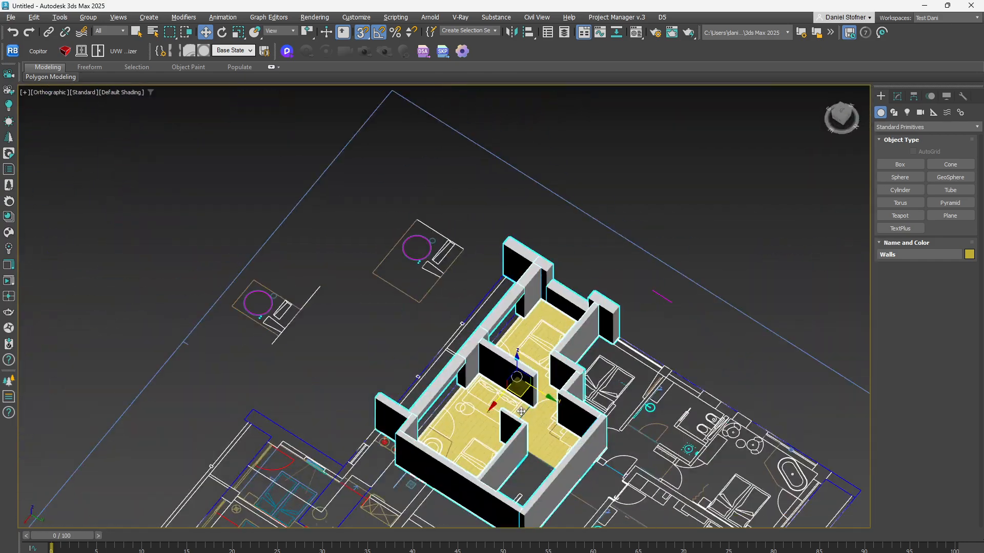
Step: Create a box lintel 42 cm wide and about 215.75 cm long across the side window gap above the second bedroom's low wall
scroll(558, 287, up, 5)
click(920, 165)
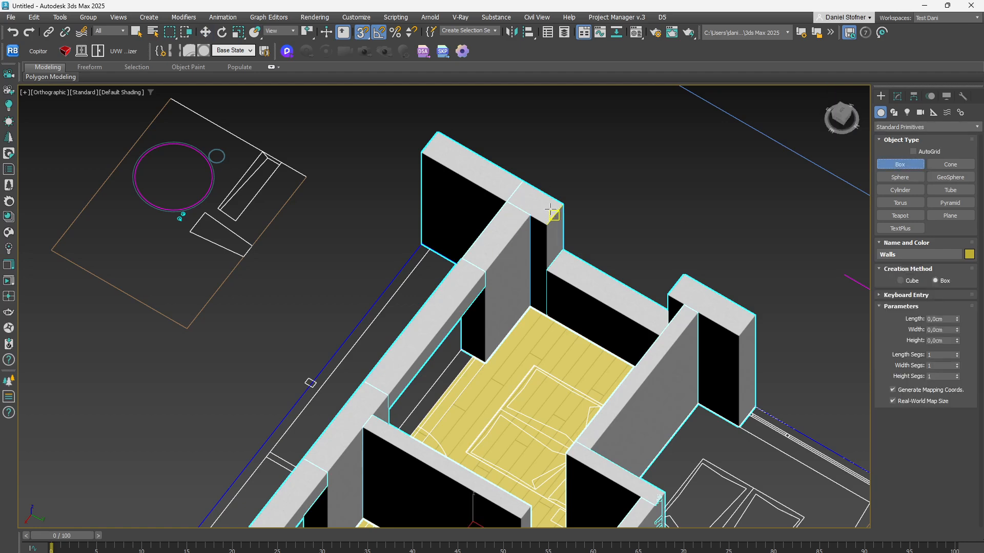
drag(562, 205, 665, 293)
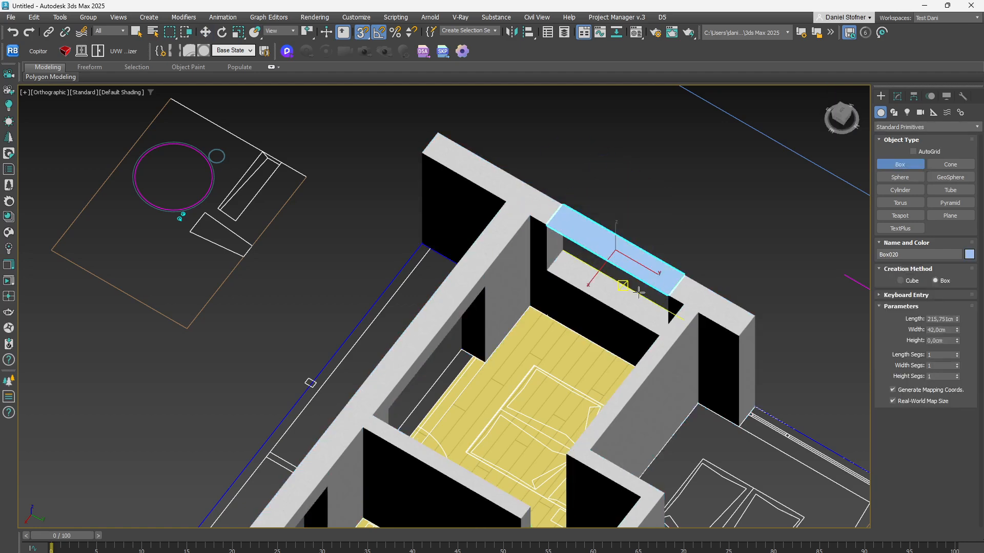
alt+middle_drag(626, 283, 582, 263)
click(485, 259)
key(w)
Step: Open the Walls group and set the height of the low wall beneath the new lintel to 90 cm
middle_drag(488, 255, 522, 208)
alt+middle_drag(522, 208, 535, 202)
click(643, 275)
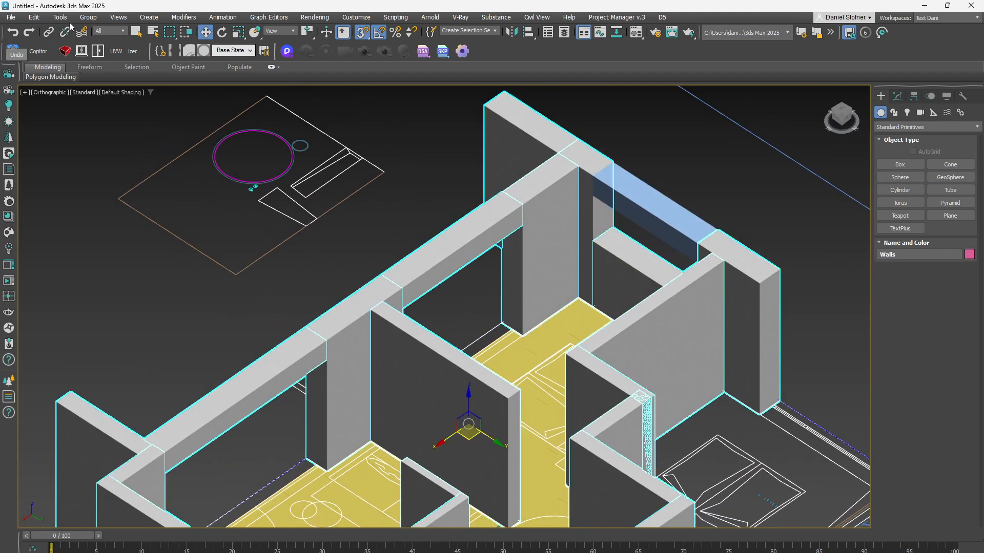
click(88, 17)
click(101, 54)
click(653, 264)
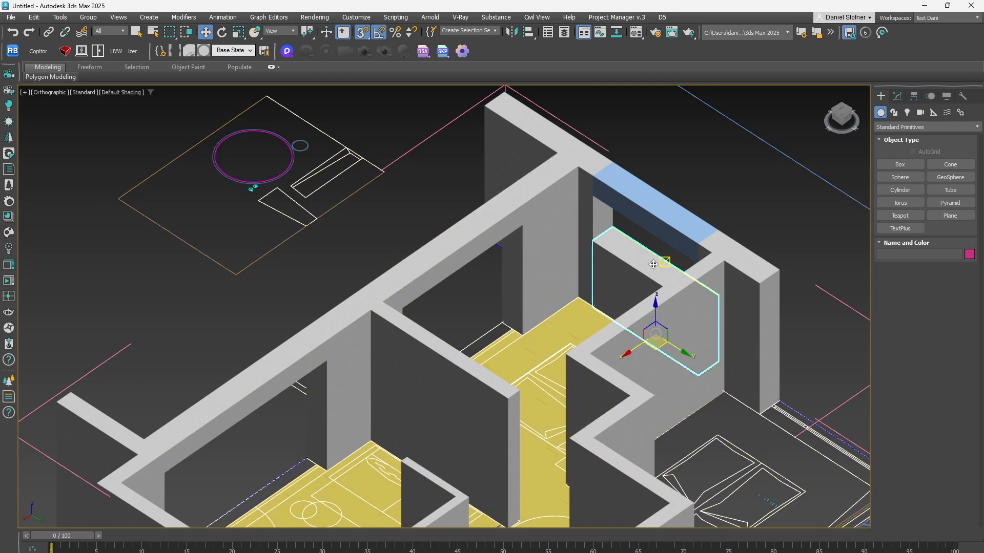
click(897, 97)
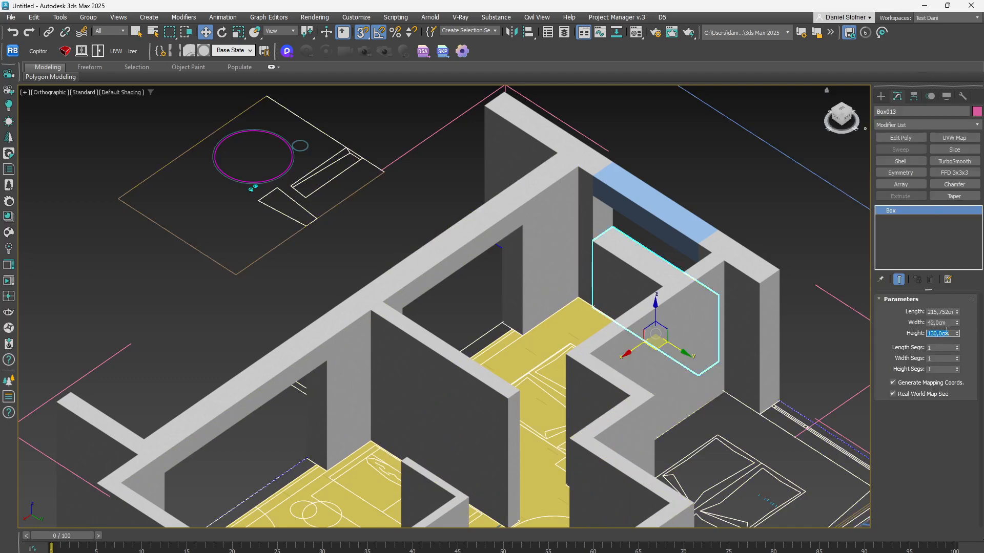
key(Return)
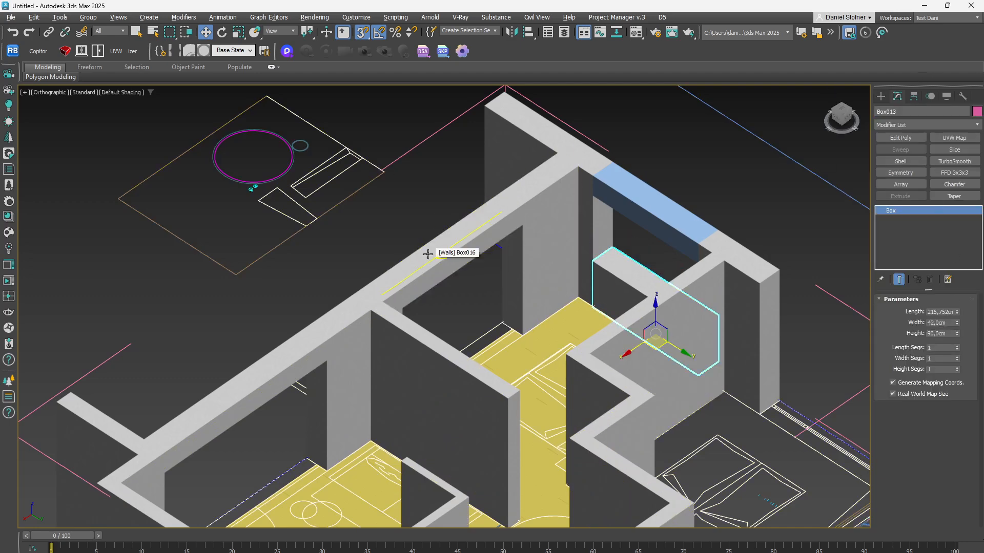
Step: Create a box partition about 164 cm long, 12.5 cm thick and 260 cm high on the plan's line between toilet and shower
alt+middle_drag(428, 252, 490, 246)
scroll(718, 293, down, 3)
middle_drag(717, 293, 533, 353)
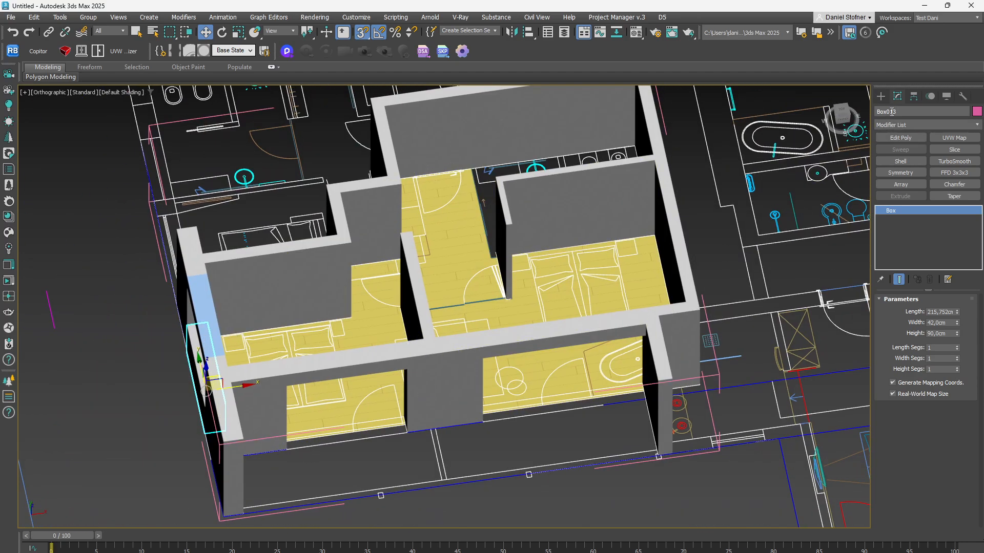
click(880, 97)
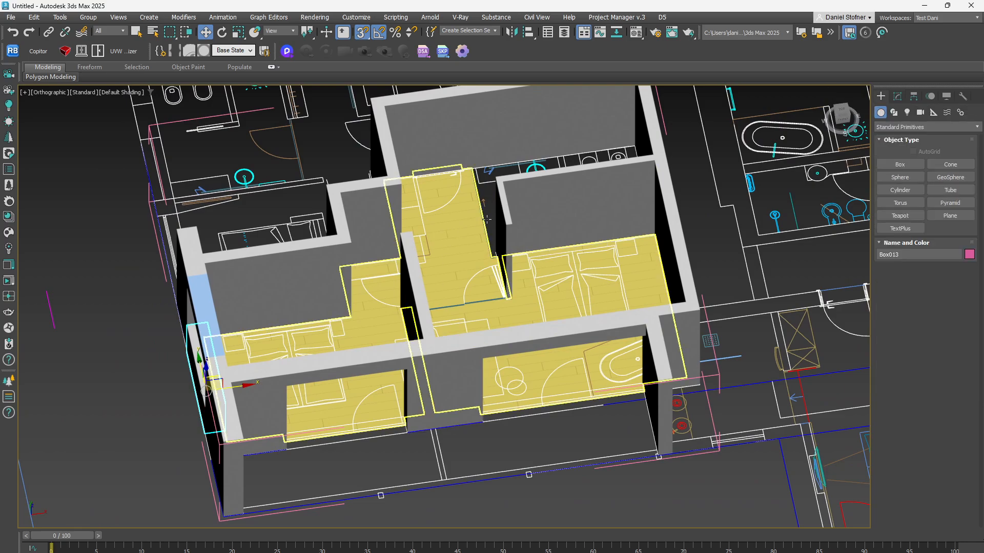
alt+middle_drag(457, 251, 520, 454)
scroll(514, 309, up, 5)
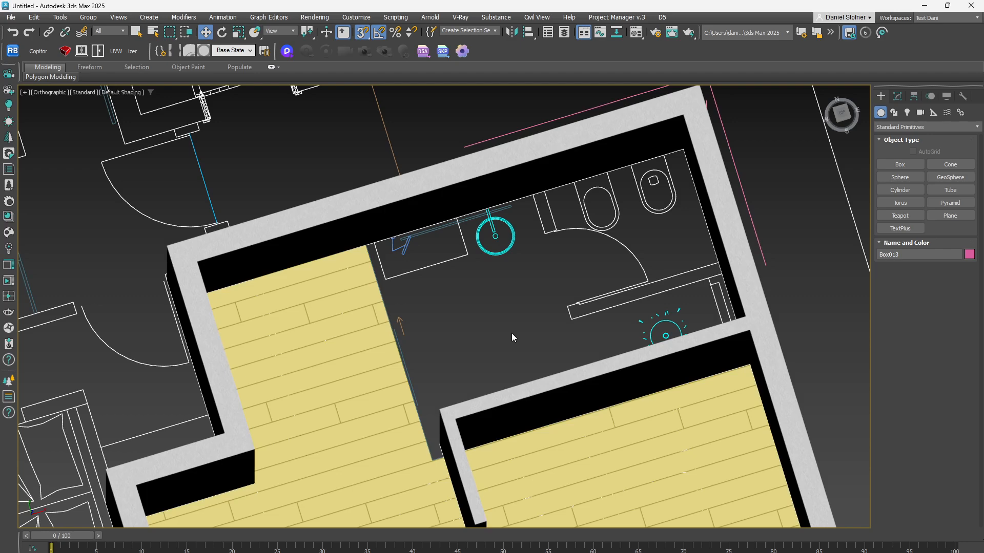
click(899, 164)
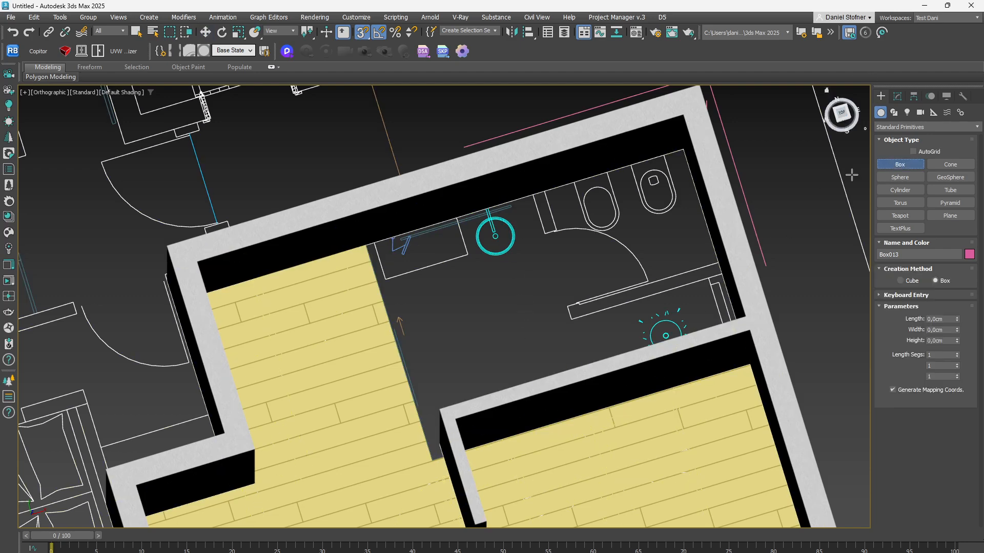
drag(716, 263, 570, 316)
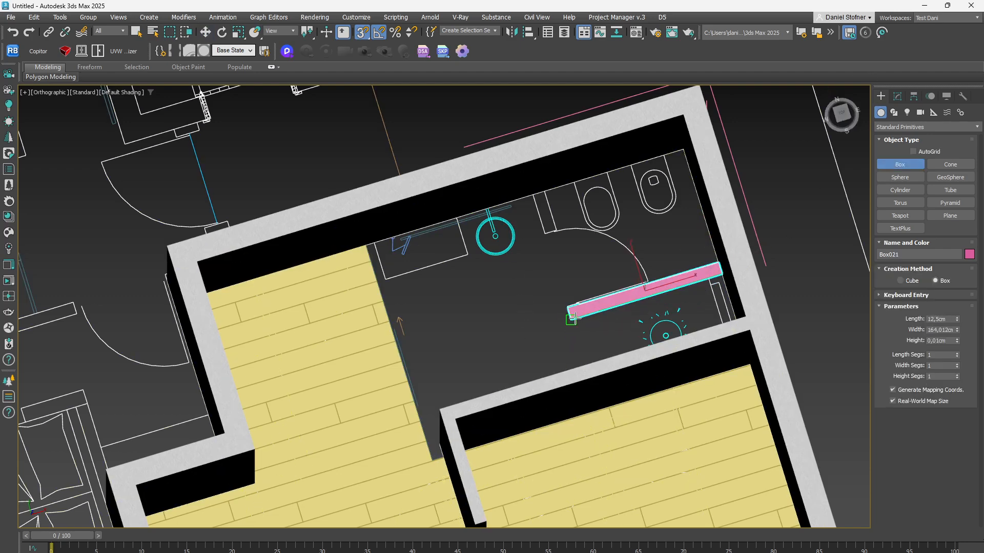
click(657, 154)
click(681, 114)
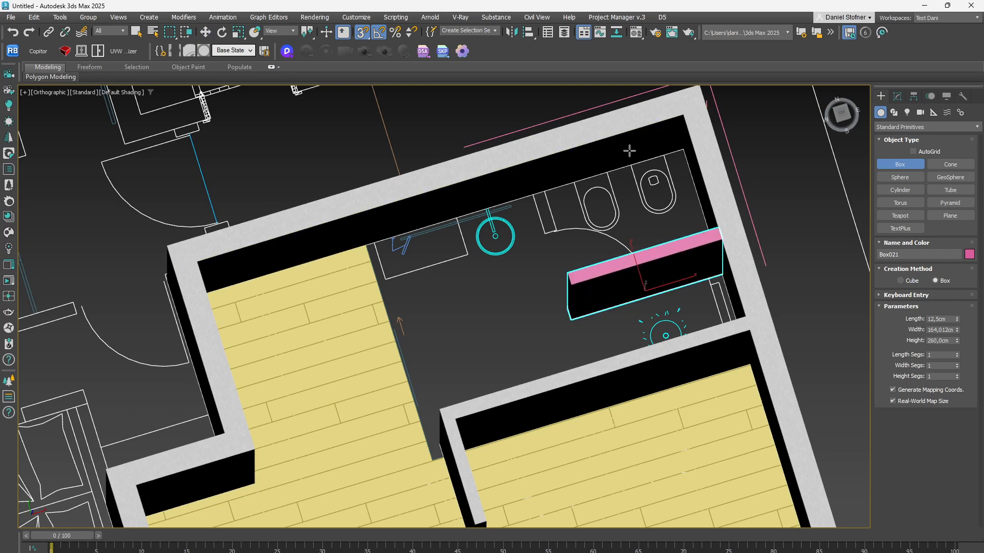
Step: Create a 12.5 cm thick, 260 cm high box from the bathroom's outer wall to the partition's free end, closing off the toilet
drag(543, 192, 571, 297)
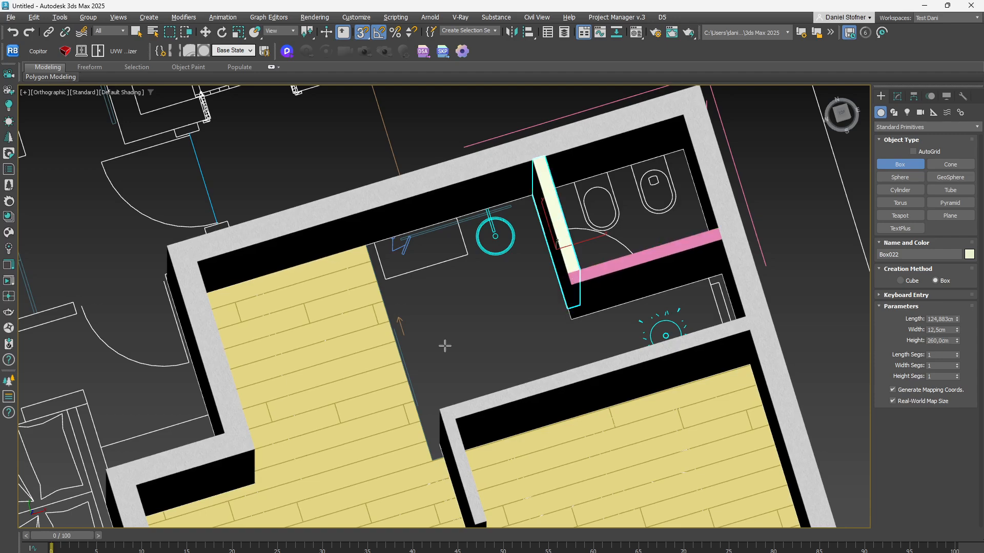
alt+middle_drag(445, 346, 516, 329)
key(w)
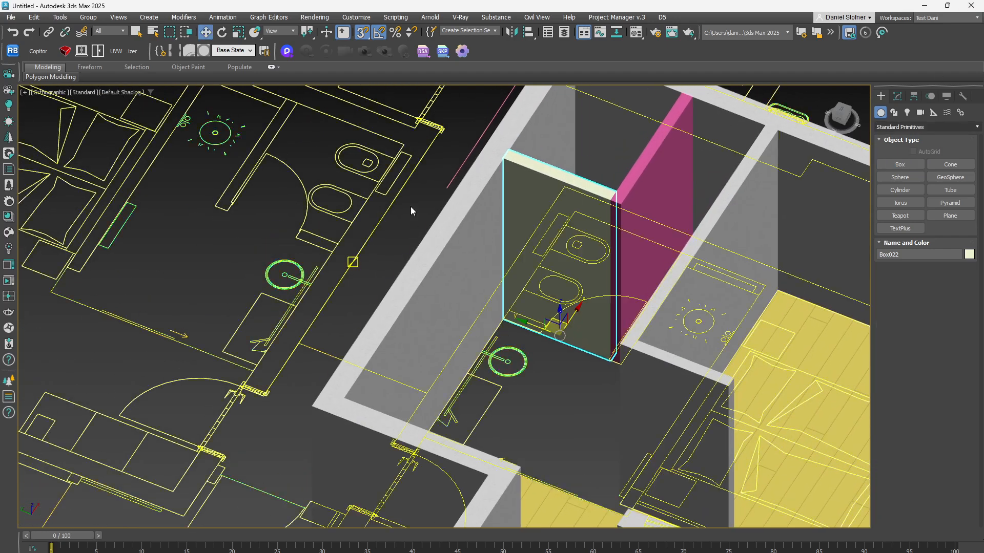
alt+middle_drag(646, 168, 657, 164)
click(923, 167)
alt+middle_drag(480, 369, 527, 348)
drag(540, 332, 539, 332)
right_click(540, 331)
key(w)
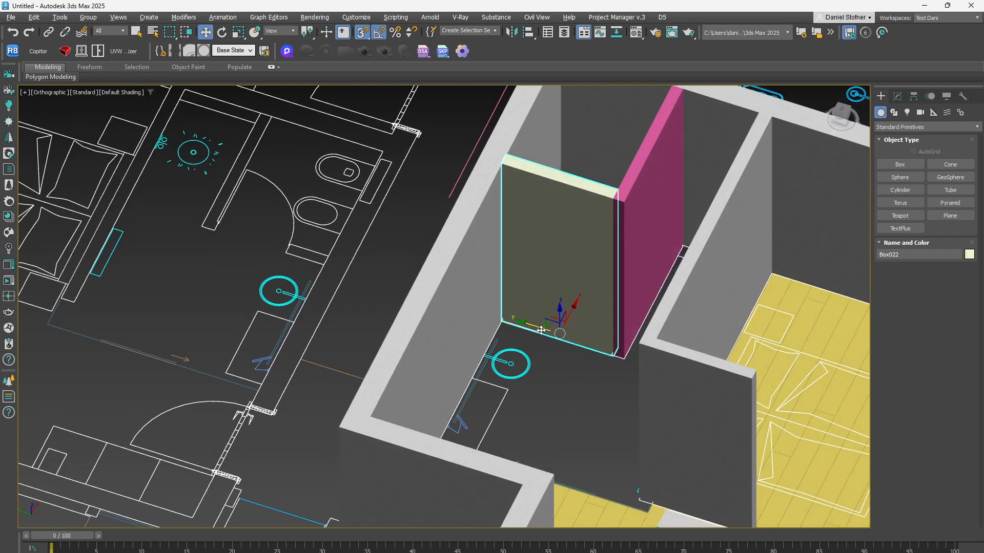
Step: Create a box 100 cm wide, 25.5 cm deep and 220 cm high in the suite's entrance doorway on the plan
alt+middle_drag(529, 345, 668, 449)
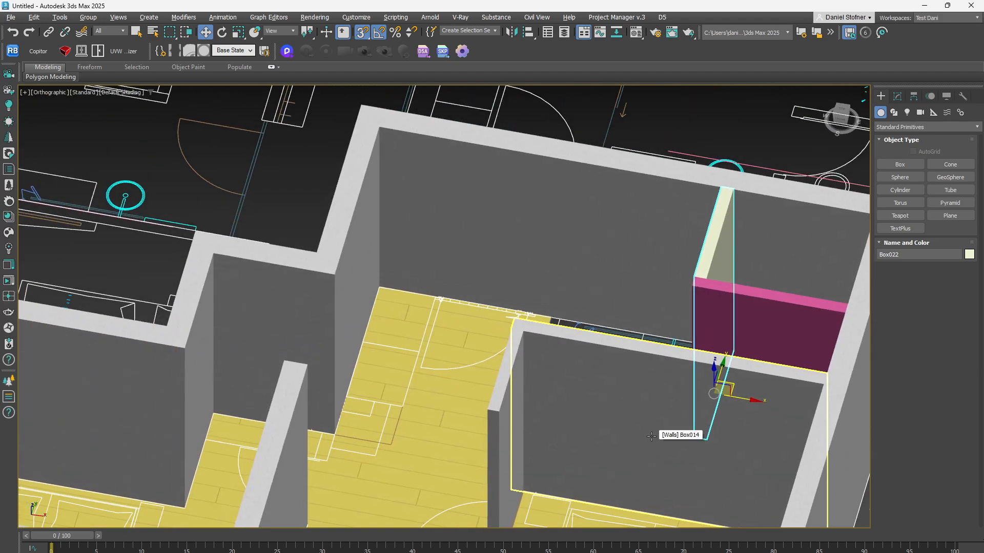
key(F3)
click(905, 166)
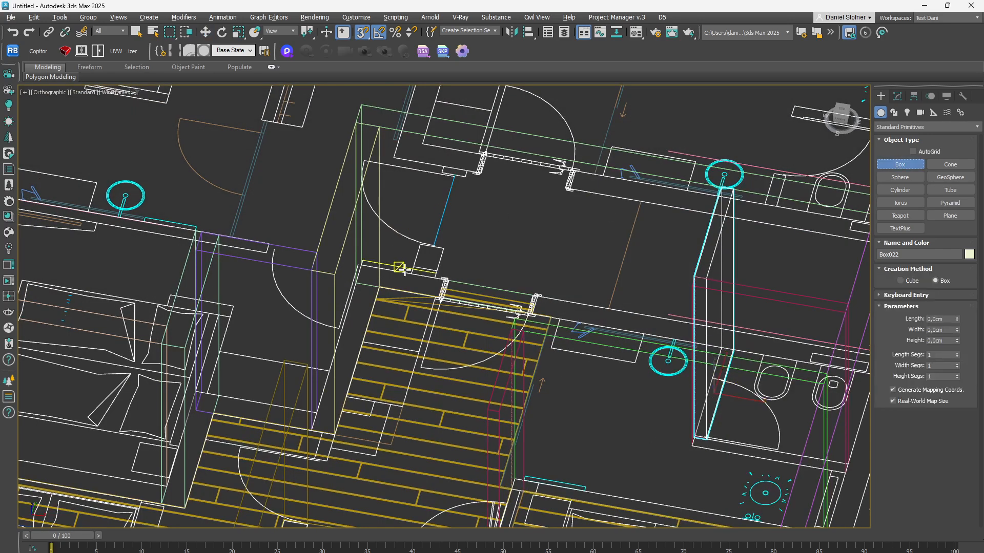
scroll(438, 279, up, 5)
mouse_move(452, 284)
mouse_down()
mouse_move(708, 370)
mouse_move(699, 384)
mouse_up()
scroll(698, 370, down, 2)
key(F3)
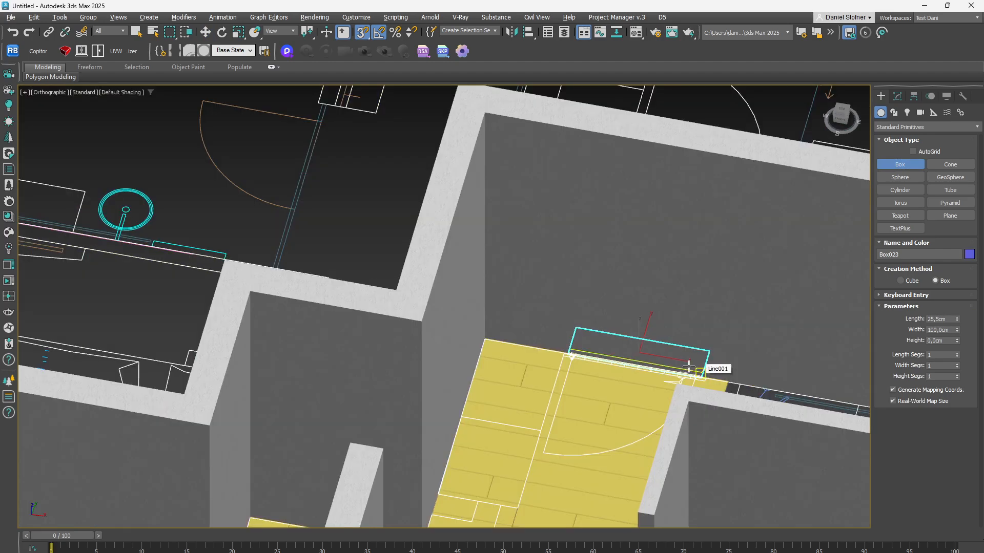
scroll(698, 368, down, 4)
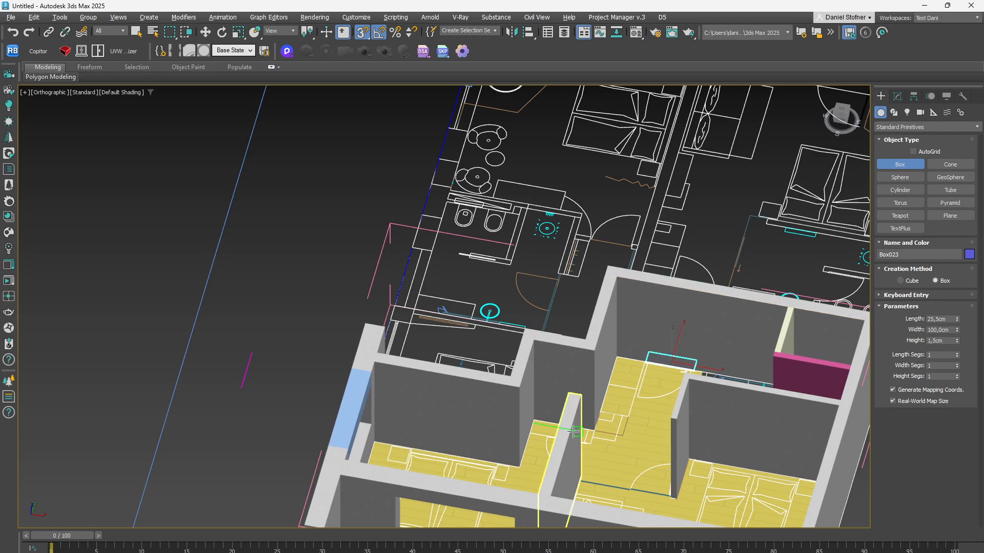
scroll(340, 319, up, 8)
click(256, 297)
scroll(542, 136, down, 4)
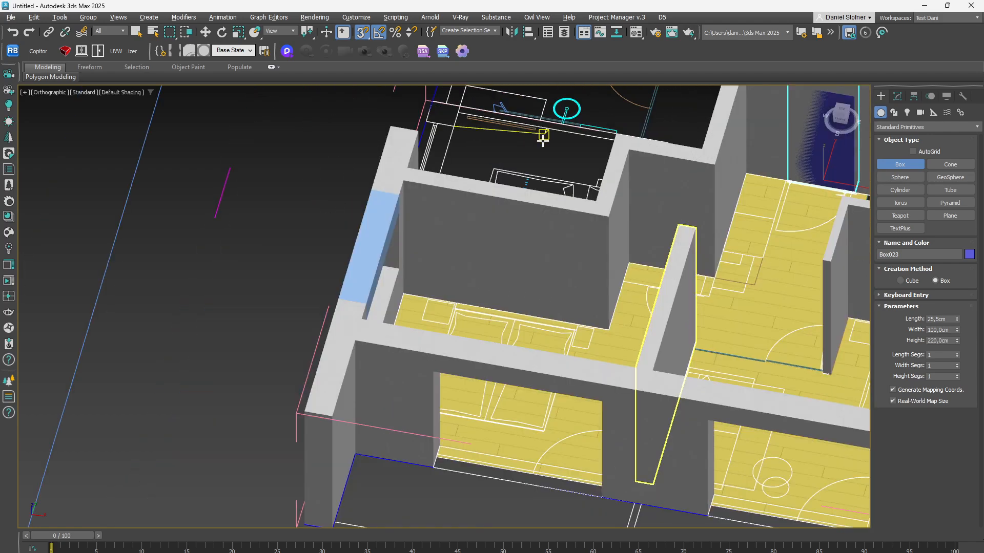
middle_drag(649, 186, 324, 318)
key(w)
scroll(514, 265, up, 2)
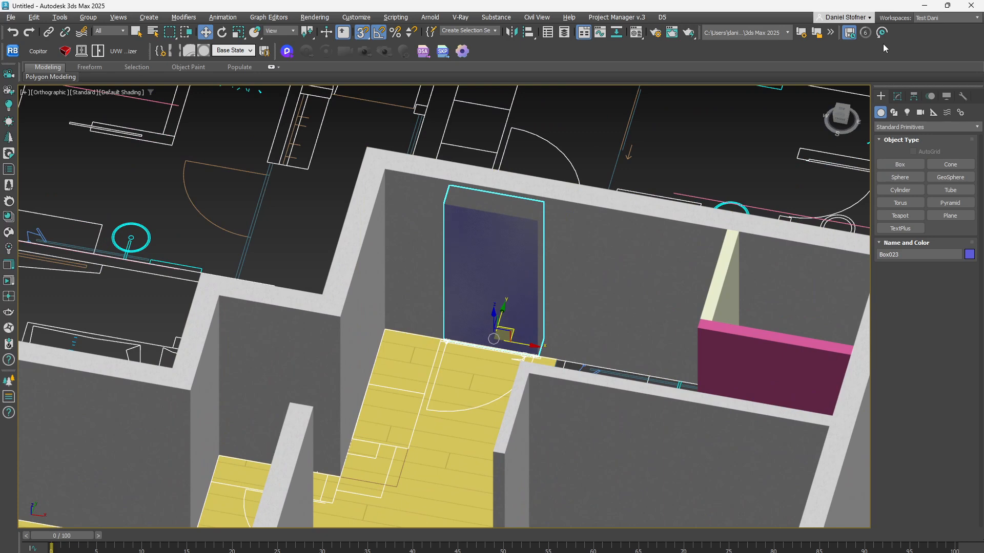
Step: Show edged faces and increase the entrance door box's length to about 47.2 cm so it sticks out of the wall
click(897, 97)
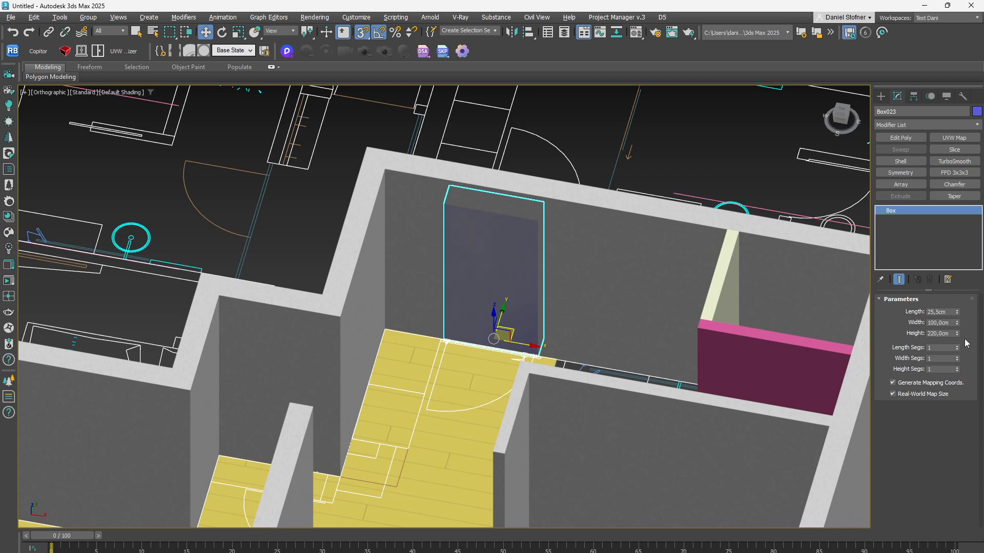
key(F4)
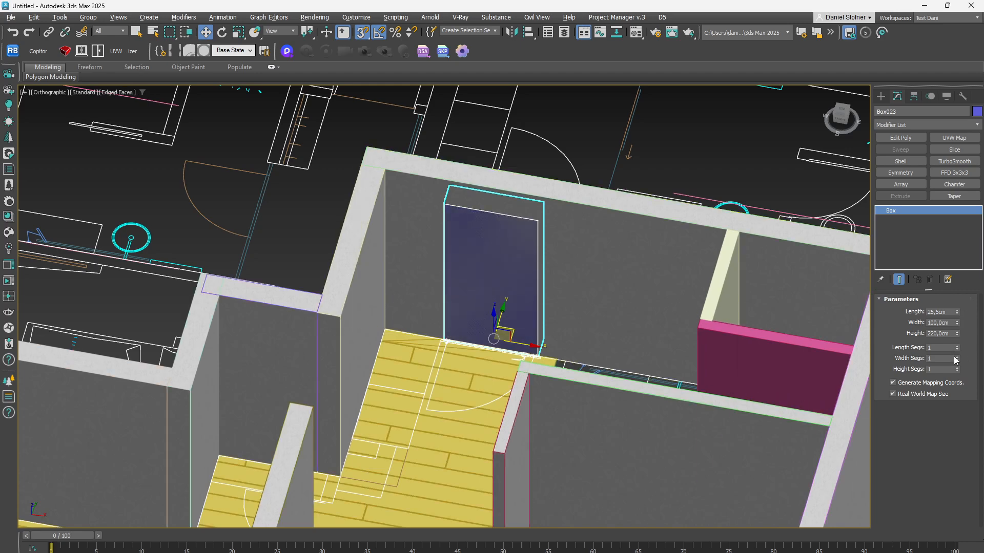
drag(957, 313, 953, 268)
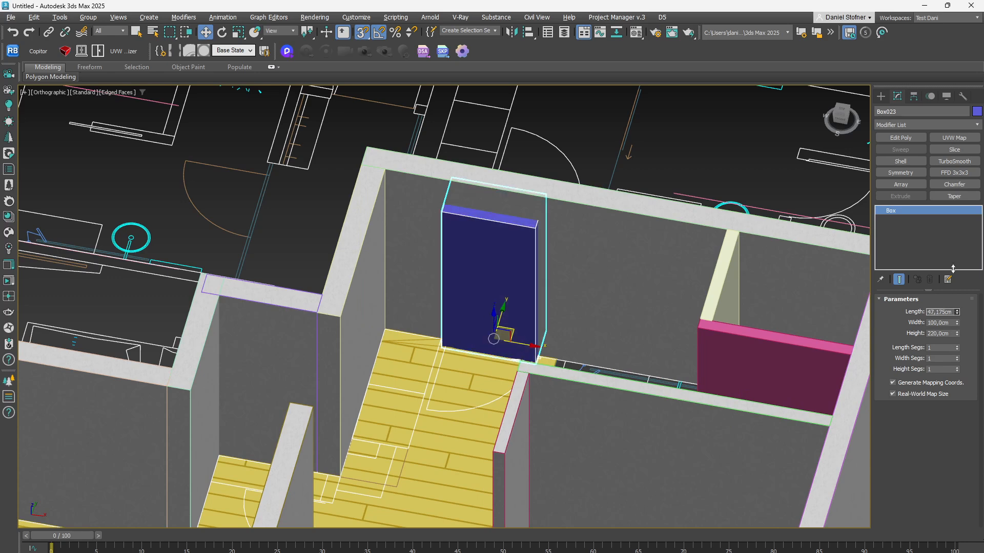
Step: Subtract the door box from the long entrance wall with ProBoolean to cut the doorway
click(521, 208)
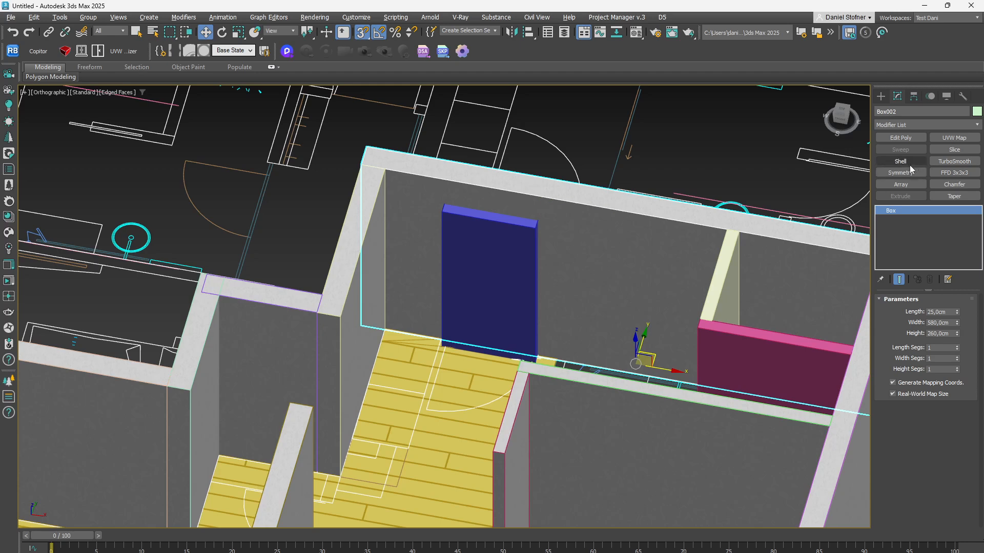
click(881, 95)
click(923, 127)
click(909, 156)
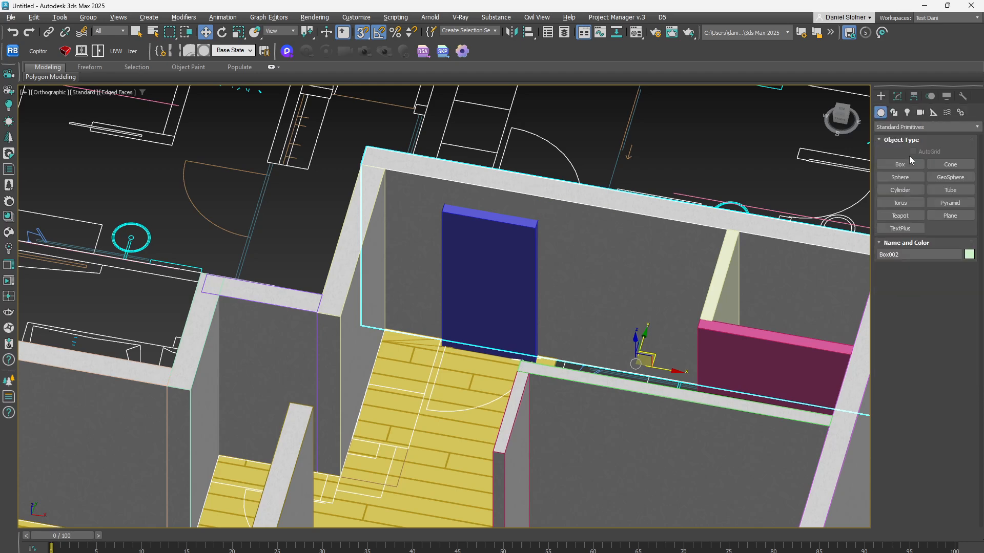
click(943, 215)
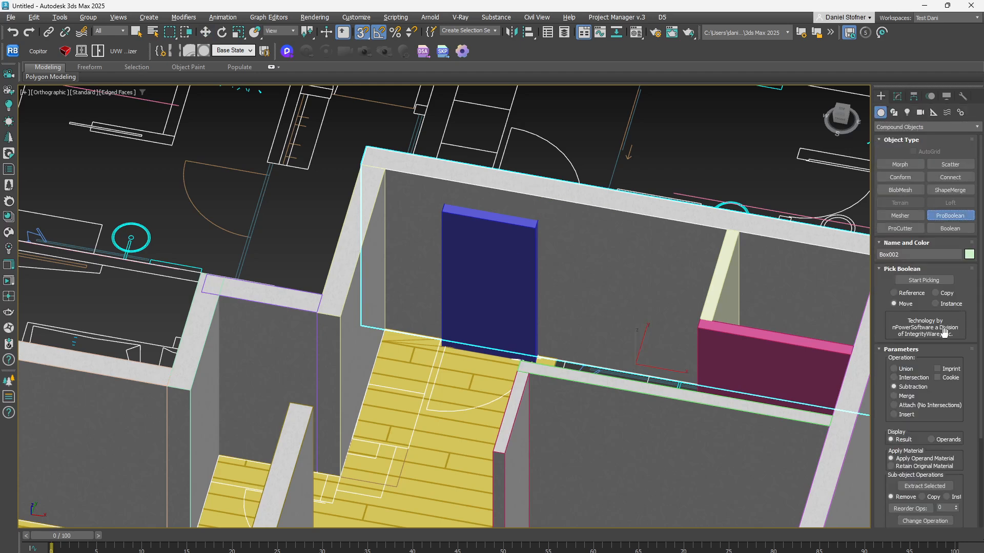
click(926, 281)
click(471, 275)
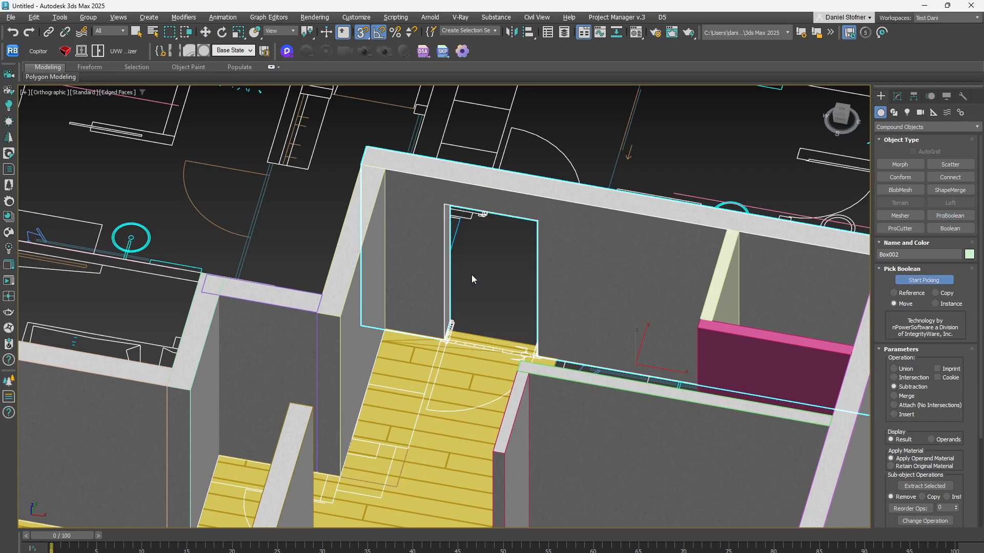
key(w)
Step: Create a door box 80 cm long, 12.5 cm wide and 220 cm high in the toilet's front wall, beside the partition
scroll(465, 253, up, 3)
alt+middle_drag(552, 290, 608, 294)
middle_drag(608, 294, 536, 299)
scroll(593, 239, down, 3)
alt+middle_drag(535, 299, 553, 308)
middle_drag(554, 308, 474, 322)
scroll(474, 322, up, 2)
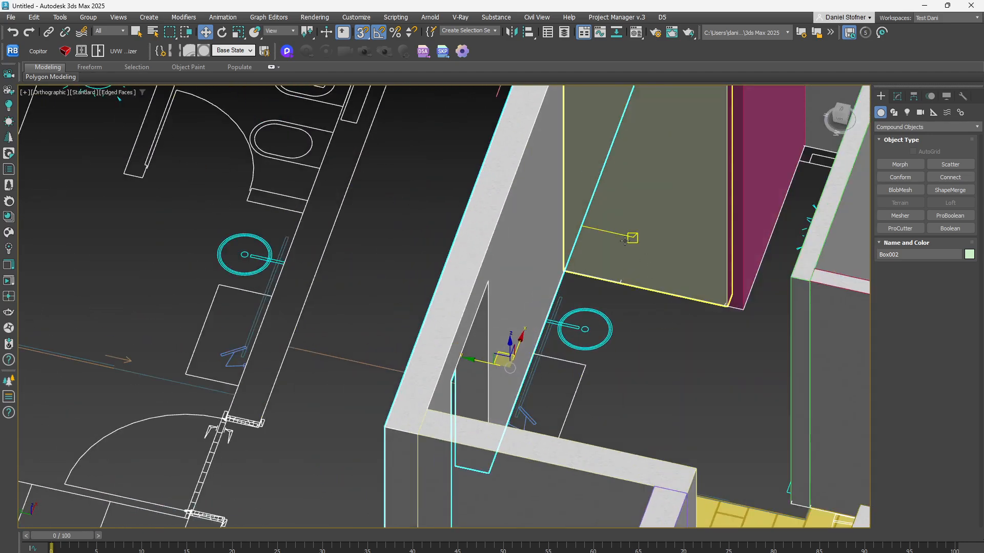
click(896, 127)
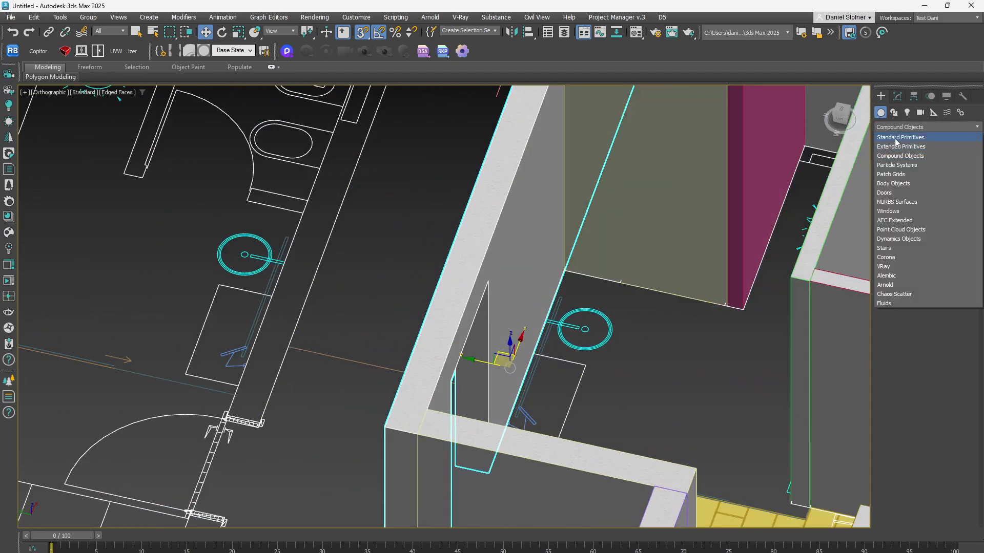
click(894, 135)
click(899, 164)
middle_drag(745, 305, 724, 331)
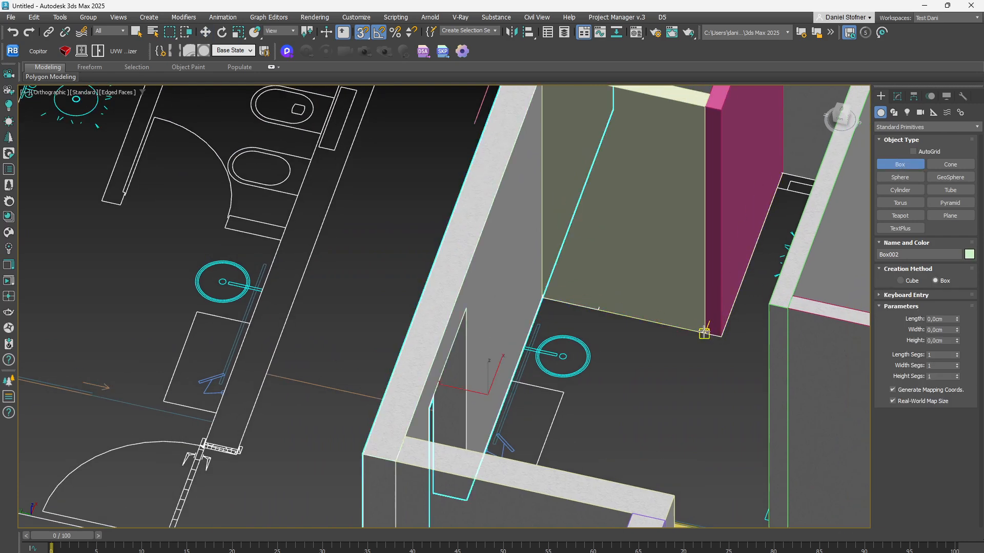
drag(701, 332, 598, 296)
key(F3)
key(F3)
scroll(598, 295, down, 4)
click(531, 302)
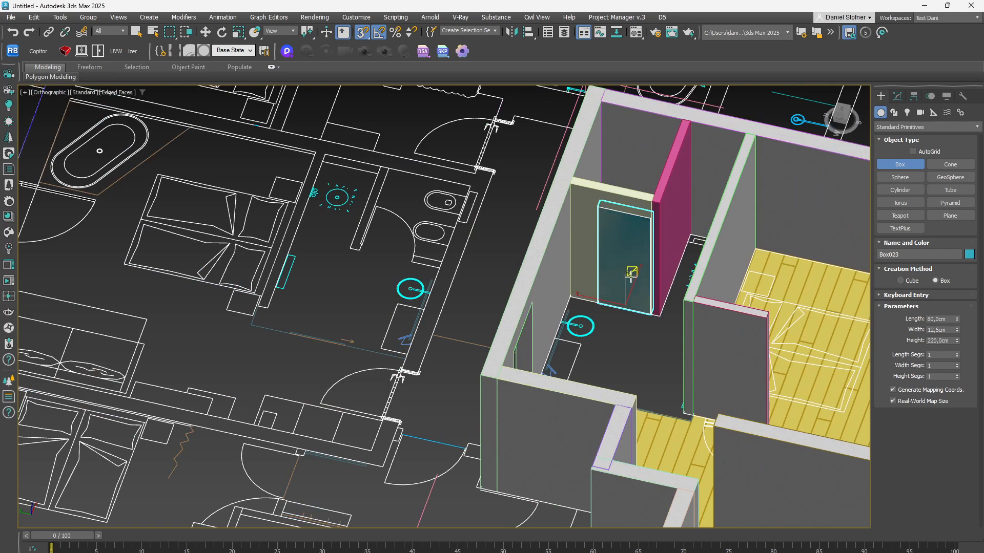
Step: Increase the toilet door box's width to about 17.1 cm so it protrudes from the wall
alt+middle_drag(691, 216, 684, 206)
key(w)
click(897, 97)
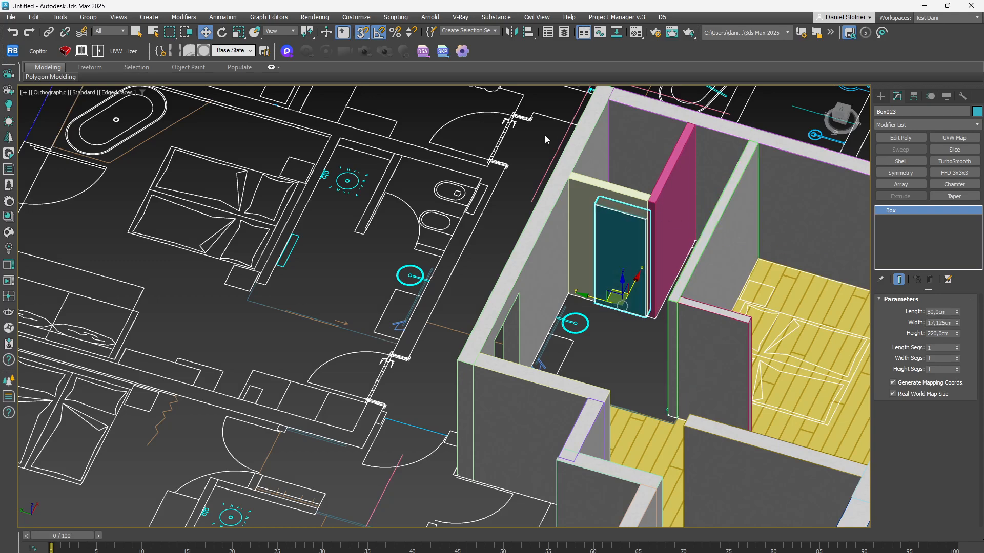
Step: Subtract the door box from the toilet's front wall with ProBoolean to cut the door opening
scroll(573, 192, up, 4)
click(578, 189)
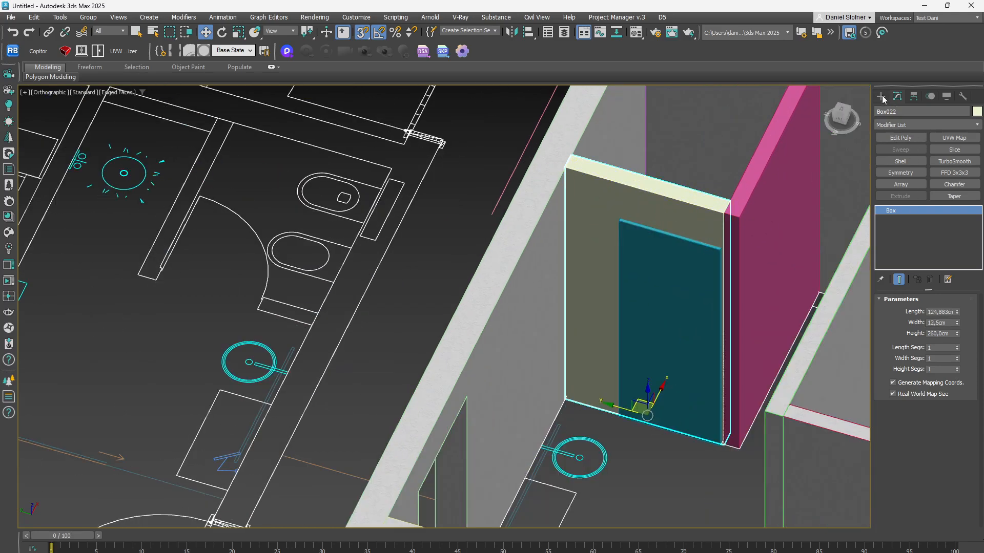
click(881, 97)
click(915, 127)
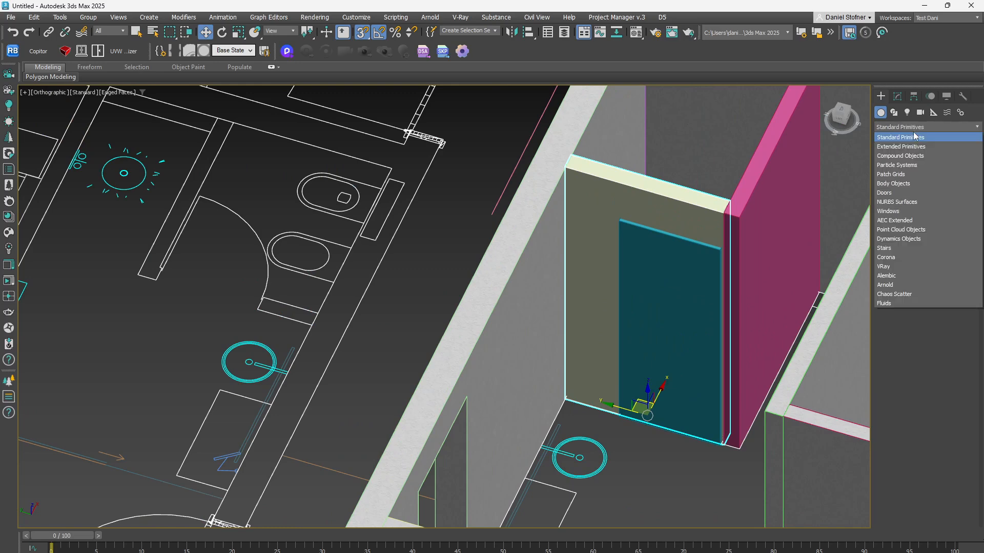
click(917, 156)
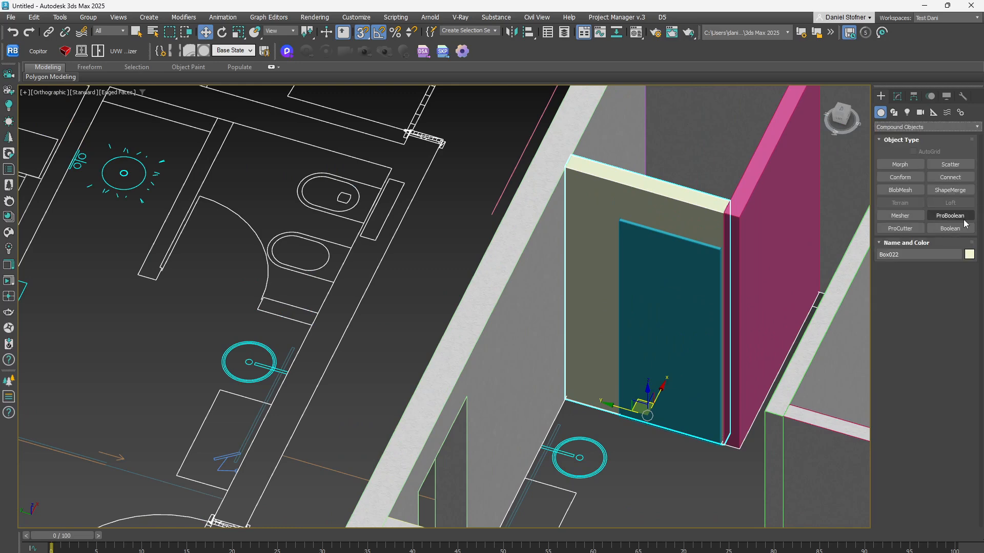
click(951, 215)
click(924, 281)
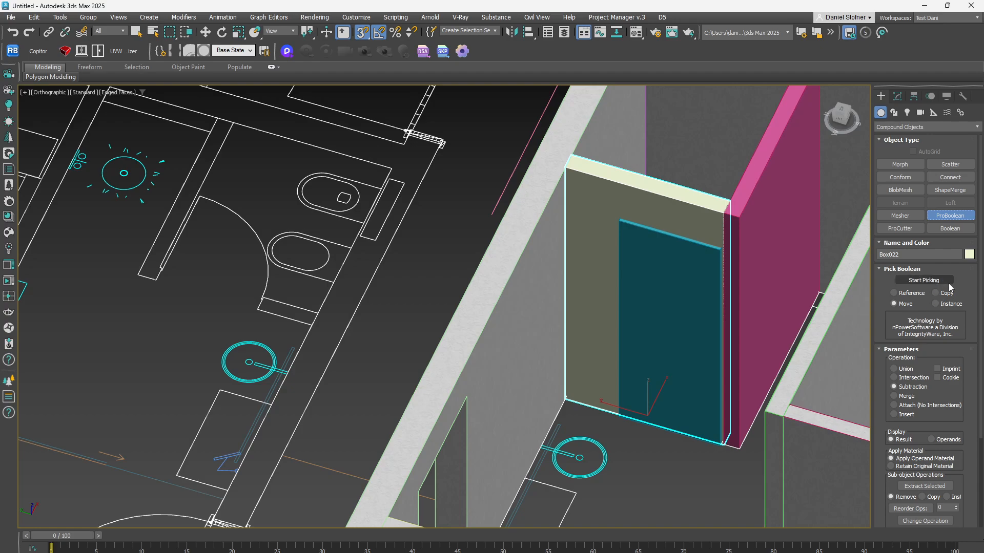
click(669, 328)
key(w)
alt+middle_drag(653, 289, 533, 256)
scroll(587, 240, down, 5)
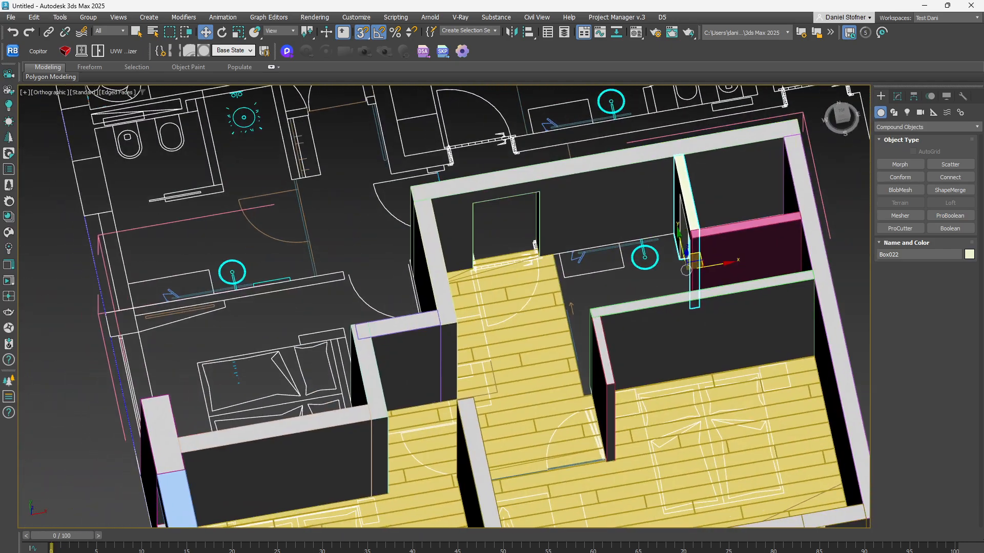
click(895, 112)
click(950, 177)
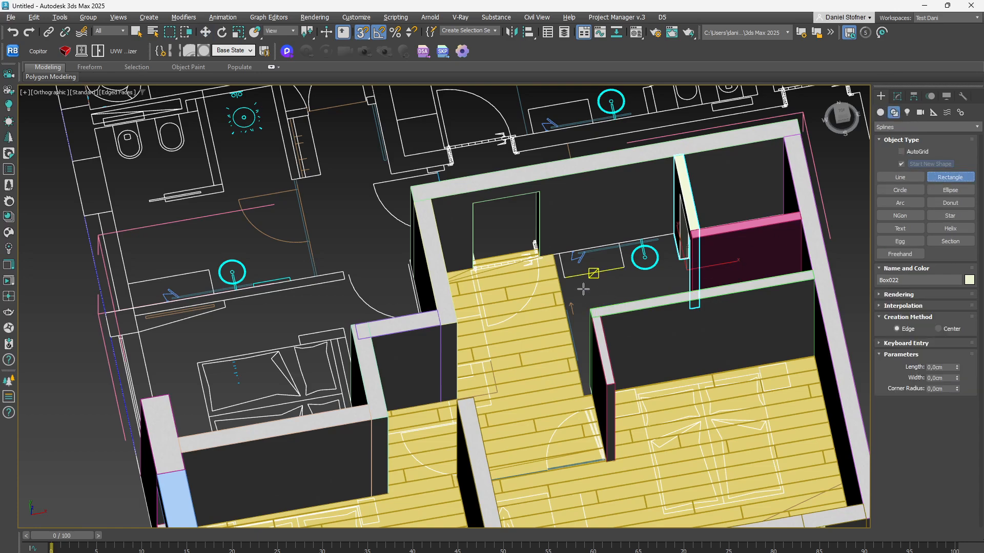
scroll(589, 194, up, 10)
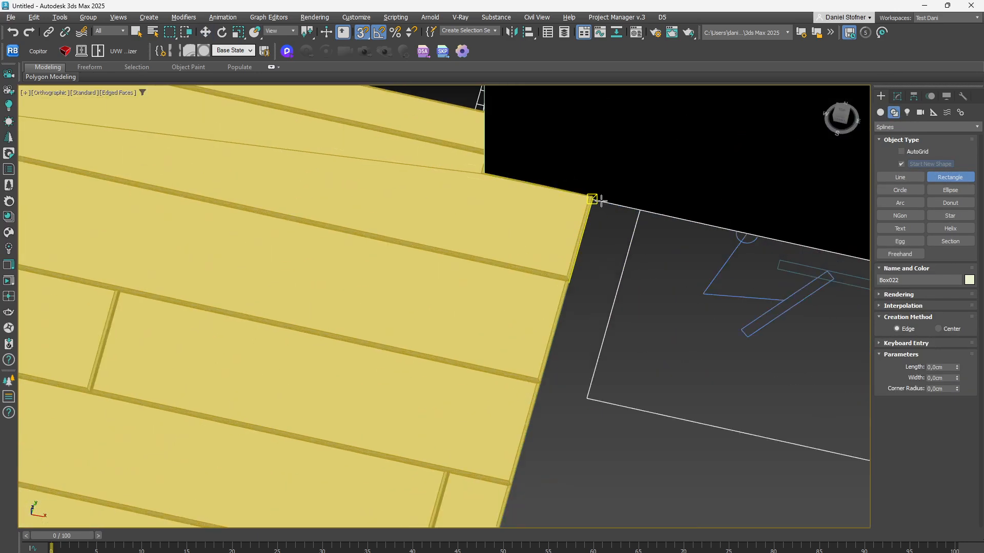
drag(597, 200, 748, 327)
right_click(748, 326)
scroll(638, 209, up, 2)
drag(580, 195, 694, 405)
scroll(694, 407, down, 6)
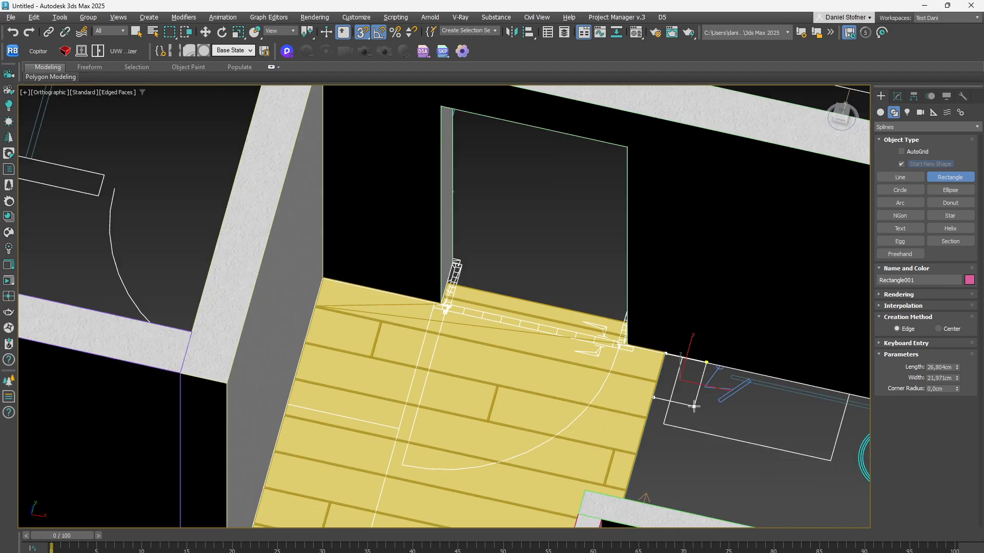
alt+middle_drag(694, 405, 783, 398)
drag(693, 404, 784, 398)
middle_drag(768, 404, 564, 513)
drag(784, 397, 588, 389)
scroll(544, 439, down, 3)
scroll(572, 421, down, 4)
alt+middle_drag(619, 394, 654, 318)
drag(588, 389, 654, 318)
alt+middle_drag(654, 319, 658, 317)
drag(654, 319, 650, 351)
scroll(660, 317, up, 3)
scroll(626, 298, down, 4)
scroll(650, 351, up, 3)
alt+middle_drag(649, 350, 593, 408)
scroll(593, 410, up, 5)
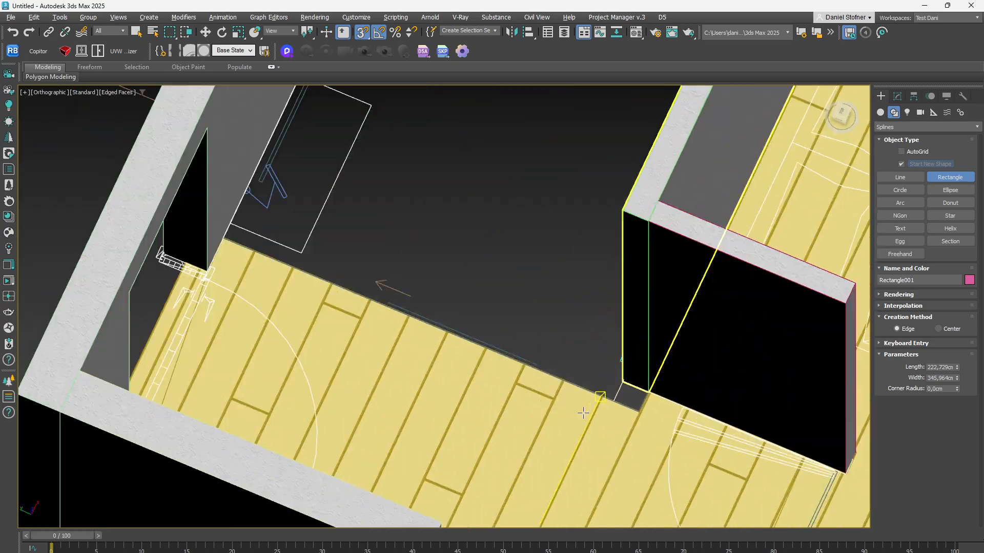
right_click(635, 393)
Step: Hide the wooden floor so the plan's bathroom threshold lines are exposed
click(899, 180)
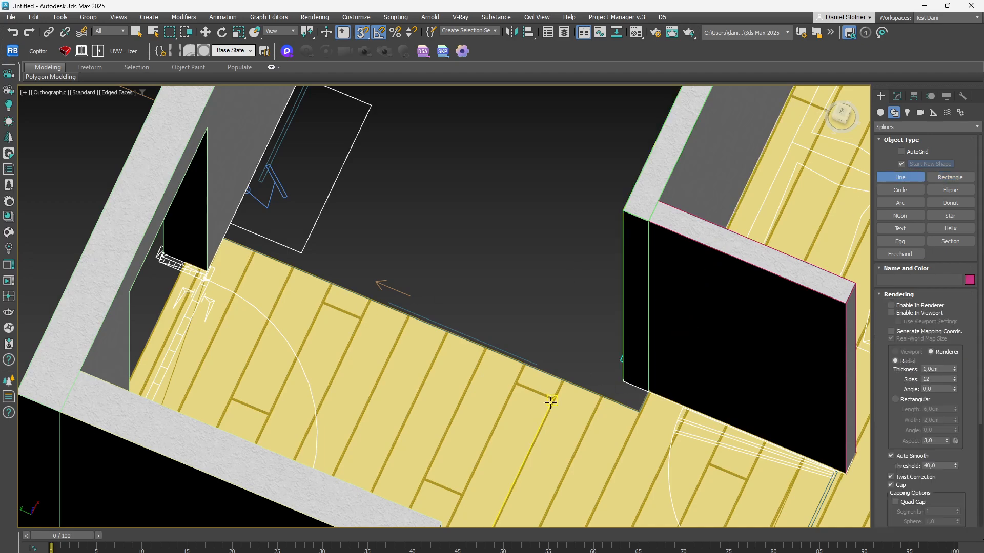
scroll(551, 403, down, 3)
scroll(605, 404, up, 3)
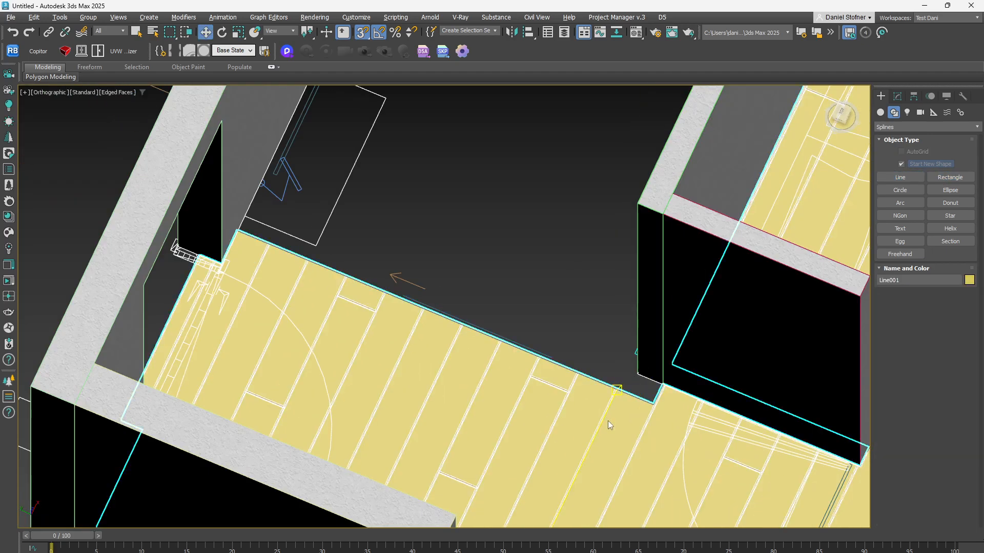
right_click(608, 422)
click(641, 379)
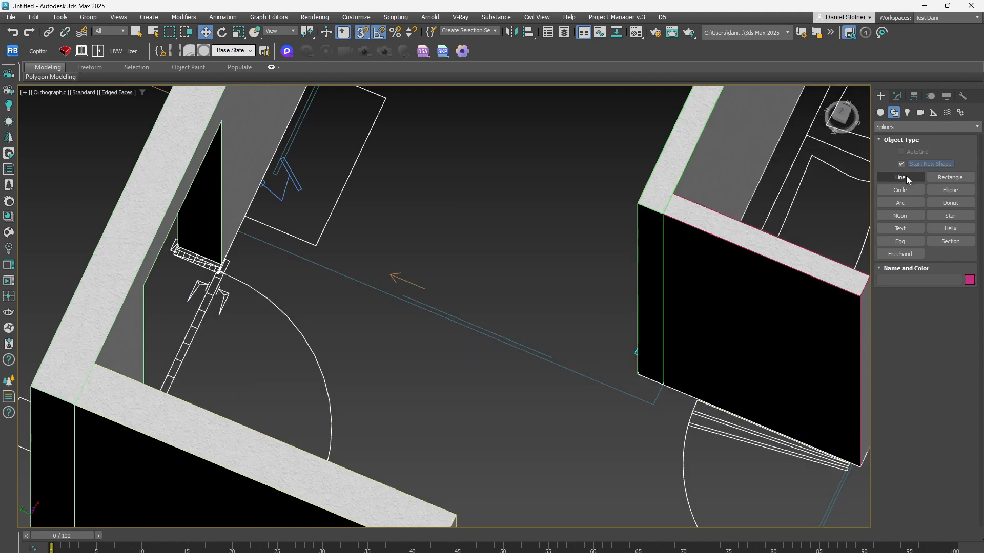
Step: Start a line at the bedroom partition's end and trace the bathroom threshold to the entrance wall
click(900, 176)
click(663, 384)
click(653, 405)
click(555, 386)
right_click(554, 386)
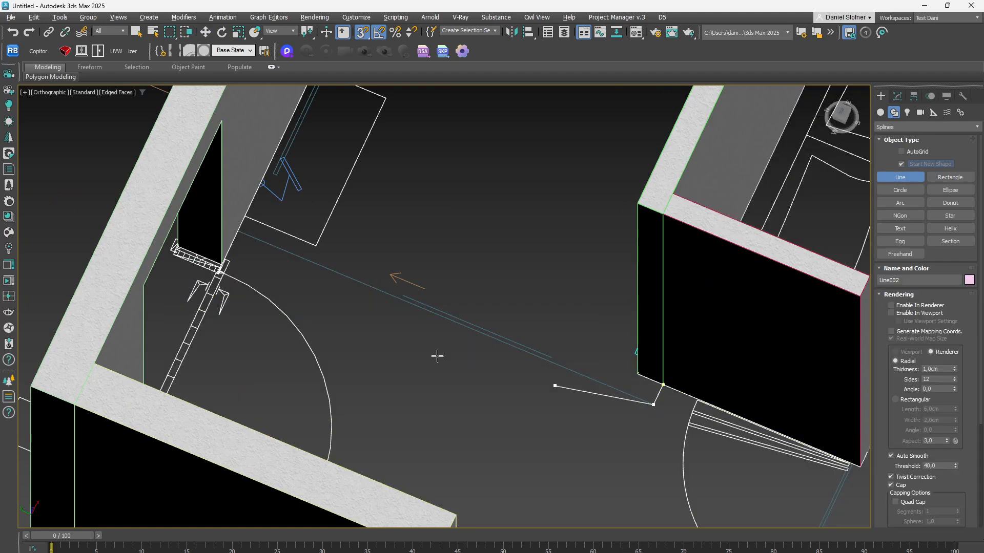
click(238, 231)
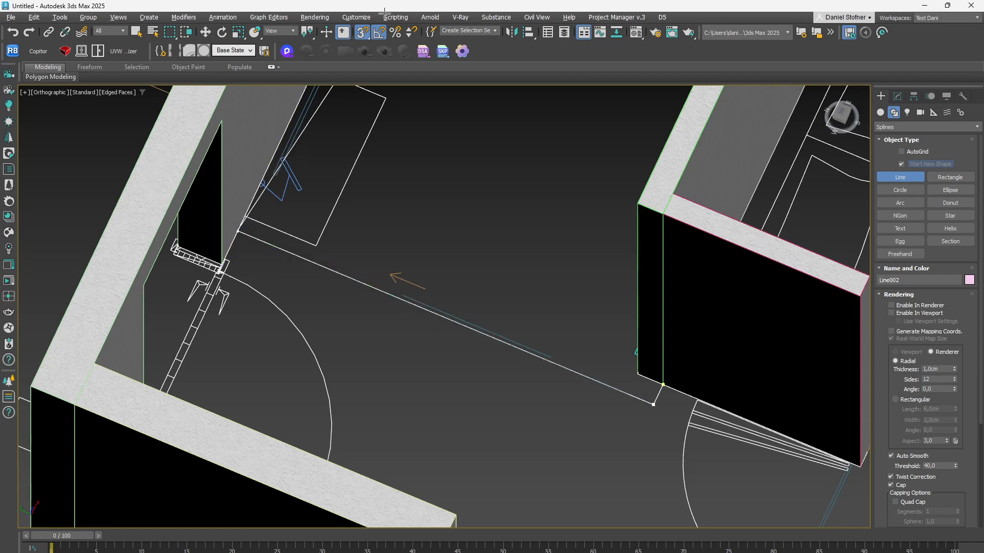
Step: Continue the bathroom outline along the entrance wall and the far wall through both far room corners
scroll(433, 145, down, 2)
middle_drag(439, 145, 536, 431)
scroll(507, 267, down, 4)
scroll(553, 259, up, 2)
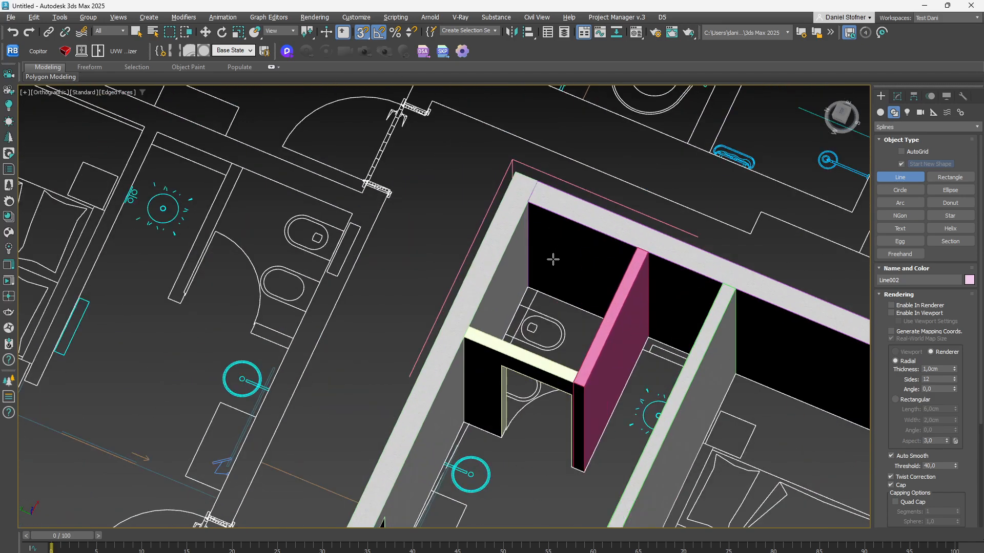
scroll(553, 259, up, 2)
click(515, 294)
alt+middle_drag(659, 336, 721, 239)
alt+middle_drag(645, 296, 716, 261)
scroll(687, 272, up, 2)
click(698, 266)
Step: Bring the bathroom outline back to the partition's near corner and close the spline at its starting point
scroll(694, 266, down, 5)
middle_drag(716, 261, 629, 177)
alt+middle_drag(629, 177, 638, 195)
alt+middle_drag(693, 243, 703, 231)
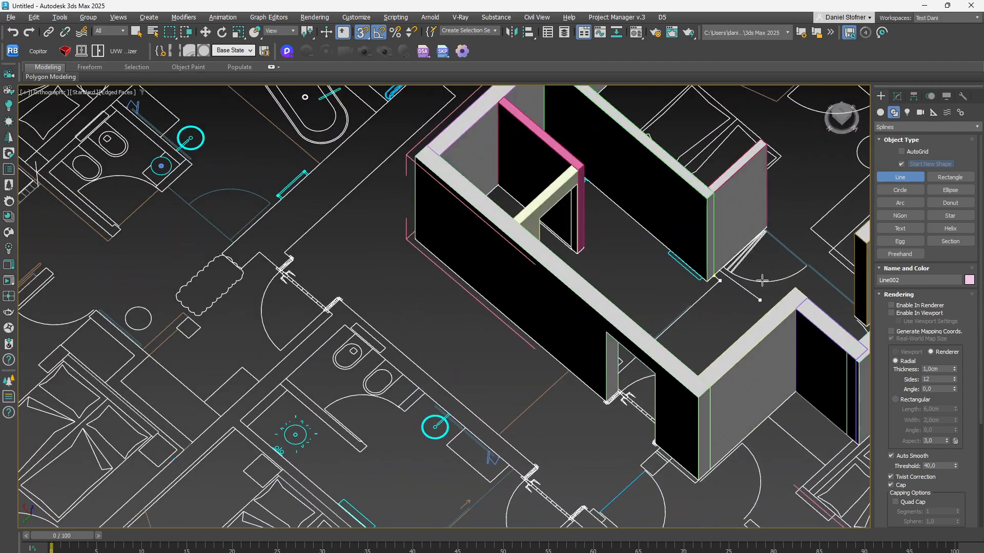
scroll(743, 280, up, 4)
scroll(673, 273, up, 2)
click(628, 272)
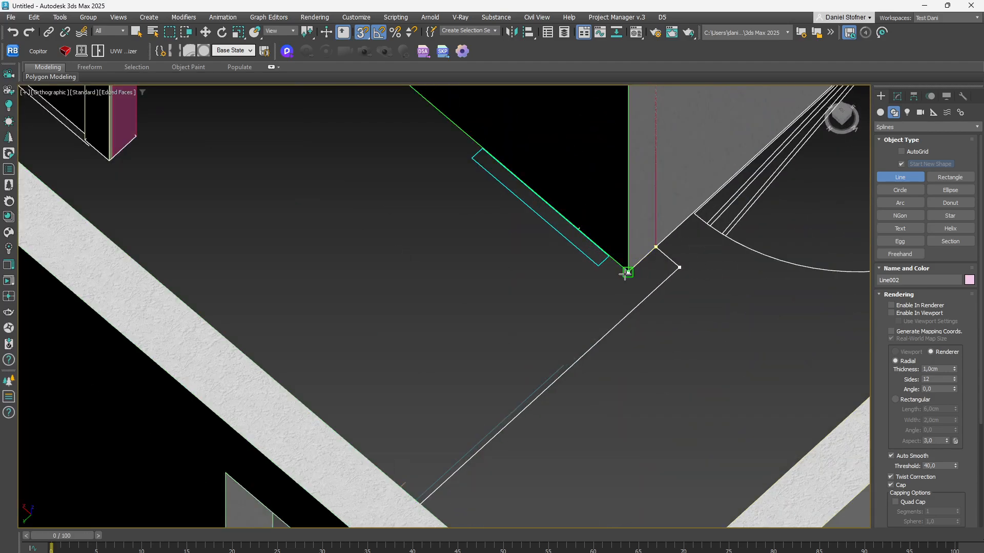
click(655, 247)
click(483, 304)
Step: Apply the FloorGenerator modifier to the closed bathroom outline
click(896, 96)
click(921, 125)
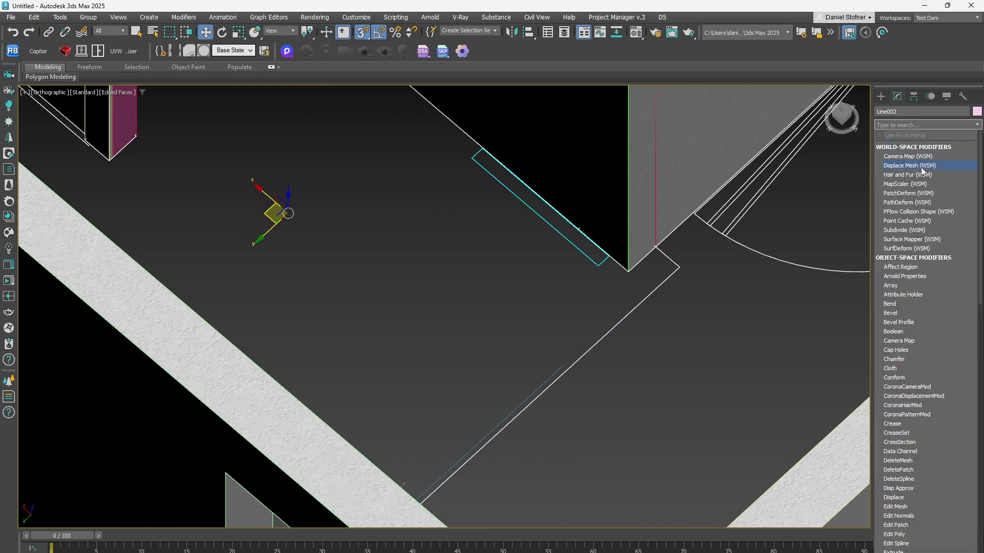
scroll(921, 170, down, 10)
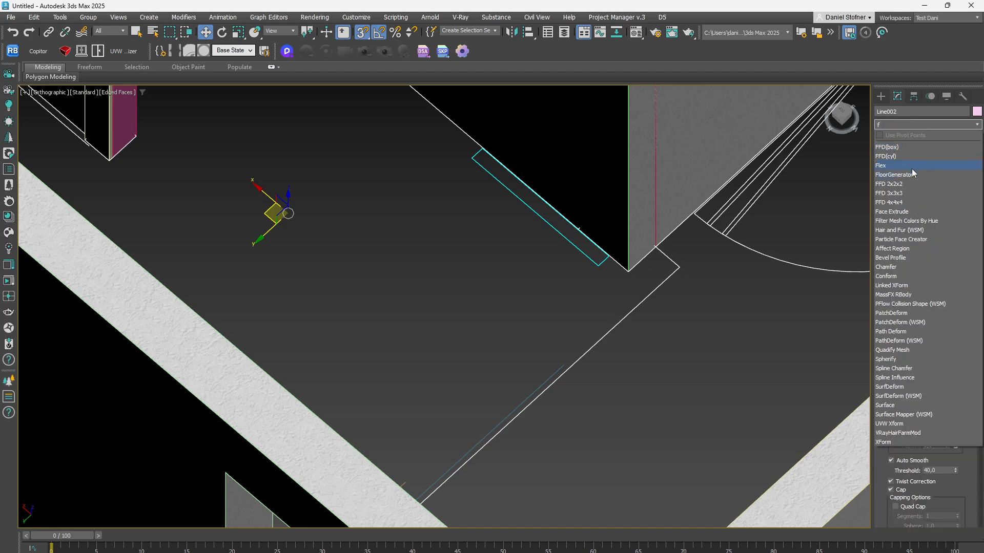
click(912, 169)
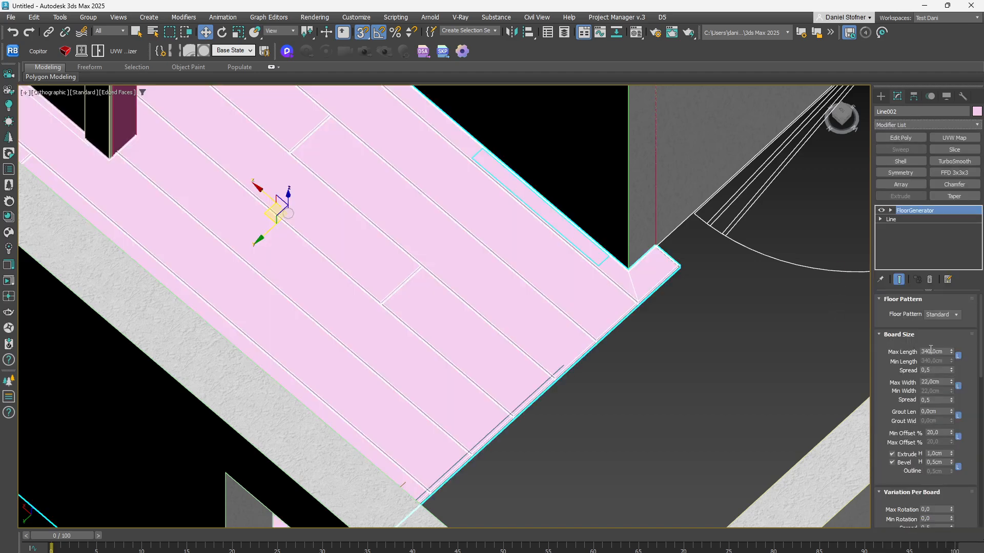
Step: Set the bathroom floor's maximum board length and maximum width to 120 cm each for square tiles
click(931, 352)
click(939, 383)
key(Return)
Step: Give the bathroom tiles a 0.2 cm grout gap and reduce their bevel height to 0.09 cm
scroll(309, 260, up, 10)
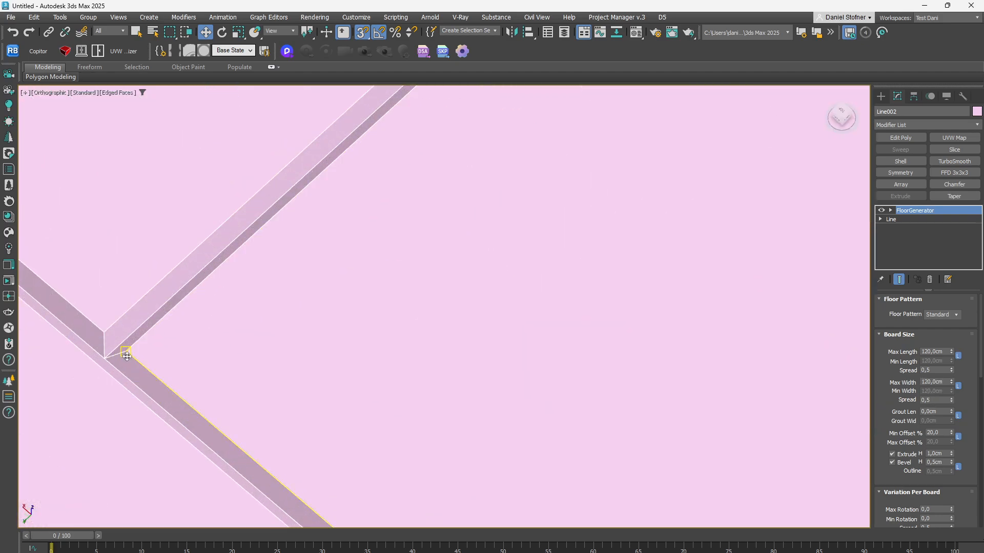
scroll(126, 356, up, 3)
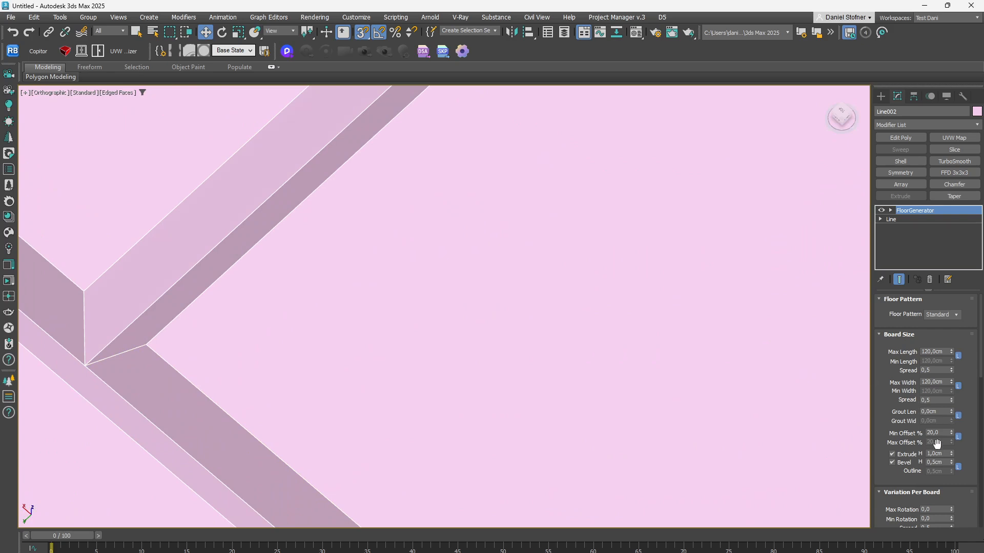
click(938, 400)
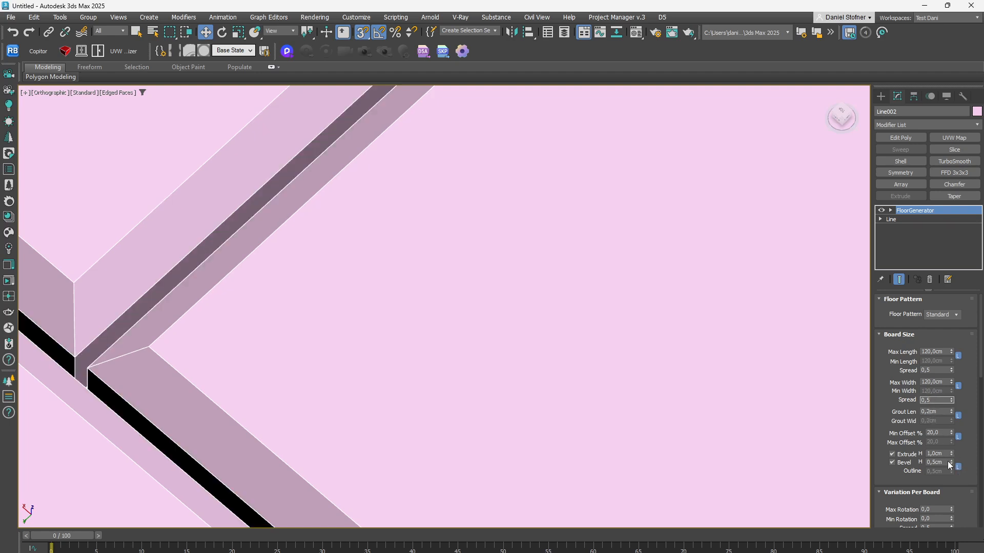
drag(948, 464, 946, 482)
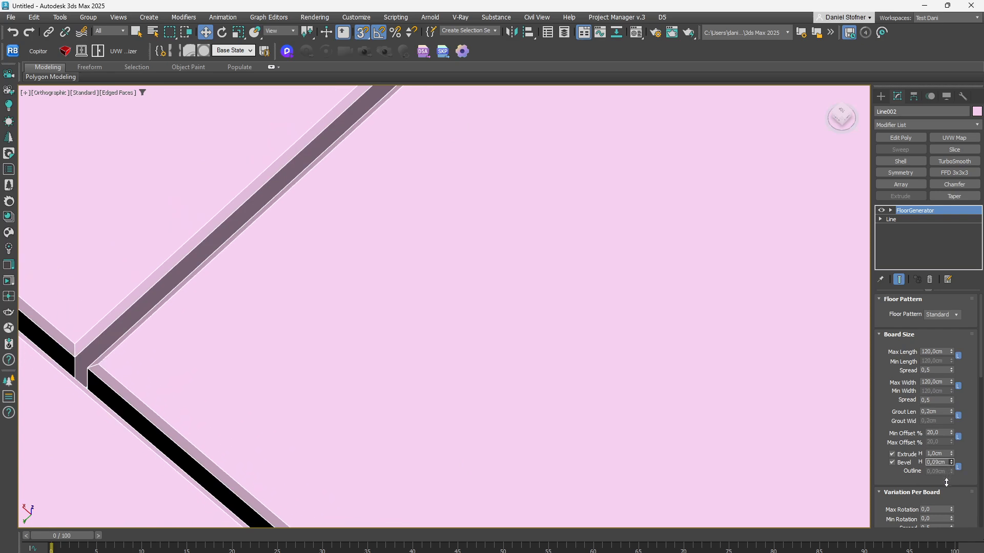
scroll(165, 244, down, 10)
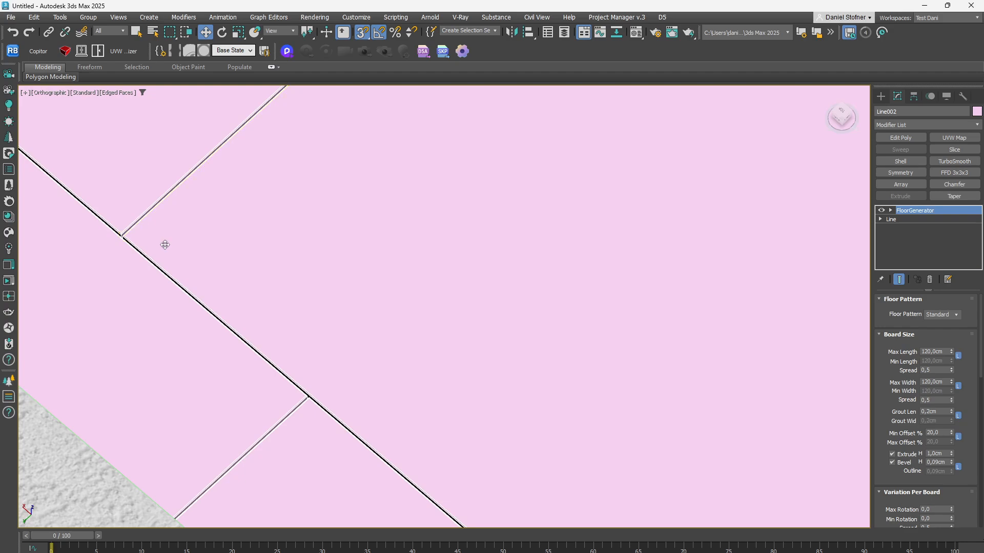
Step: Examine the bathroom floor's tile layout and its edges against the surrounding walls
alt+middle_drag(476, 281, 509, 222)
scroll(490, 356, up, 4)
scroll(489, 355, down, 5)
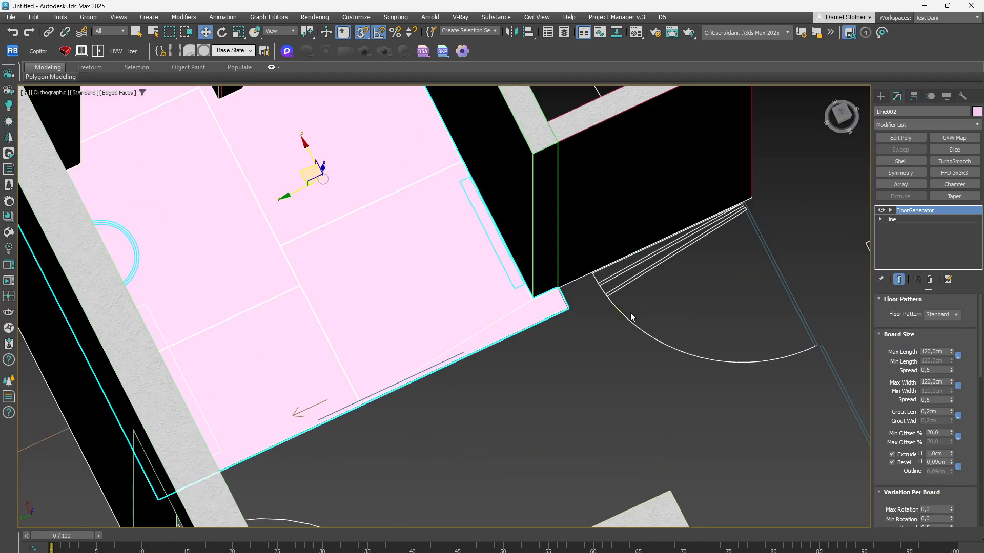
alt+middle_drag(630, 316, 791, 276)
scroll(413, 359, up, 2)
middle_drag(414, 359, 471, 358)
scroll(404, 286, down, 2)
scroll(471, 359, down, 2)
middle_drag(418, 309, 527, 347)
alt+middle_drag(527, 347, 476, 344)
scroll(475, 344, down, 2)
middle_drag(423, 312, 373, 369)
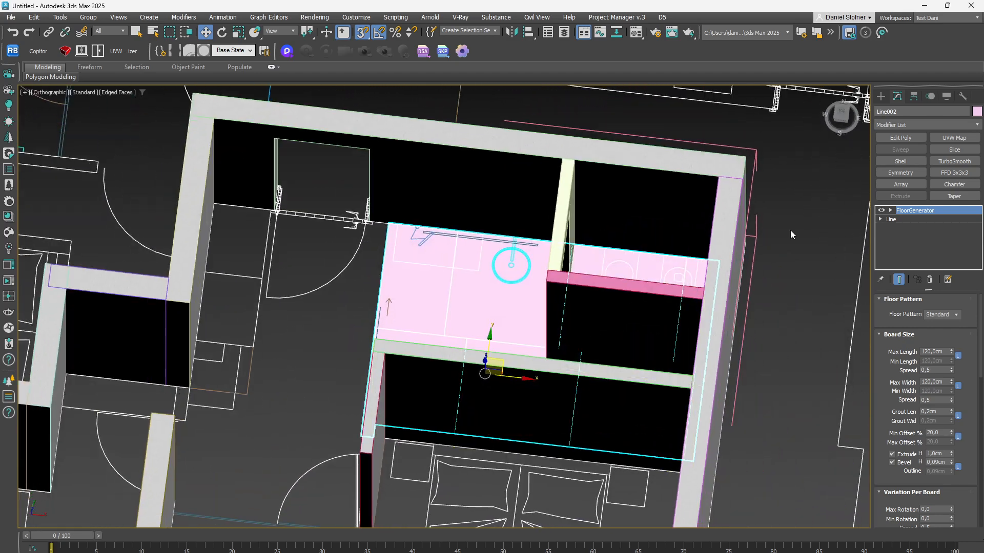
Step: Try to shift the bathroom tile pattern by moving FloorGenerator's Center sub-object, and undo the moves
click(891, 211)
click(910, 219)
alt+middle_drag(492, 358, 508, 369)
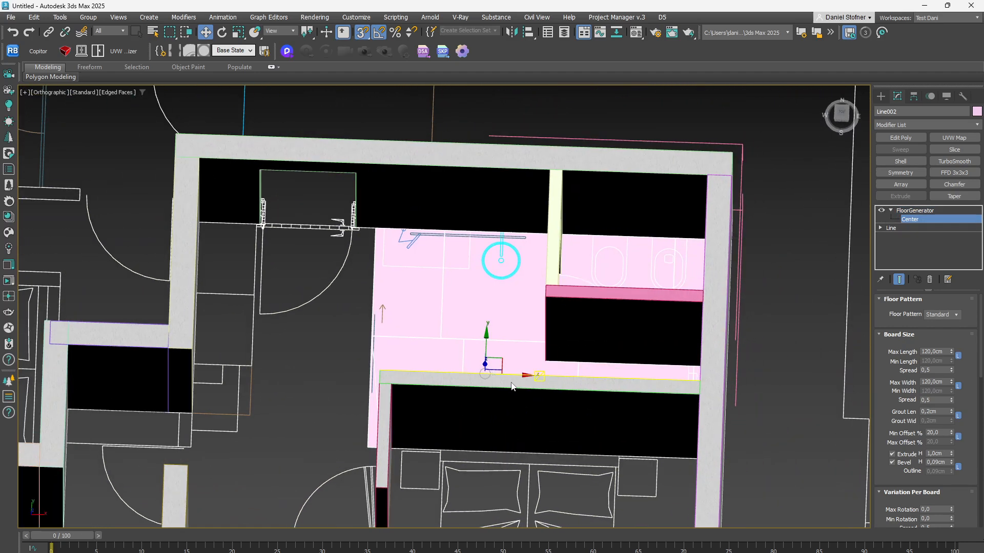
key(s)
drag(505, 377, 468, 389)
key(ctrl+z)
alt+middle_drag(418, 333, 438, 350)
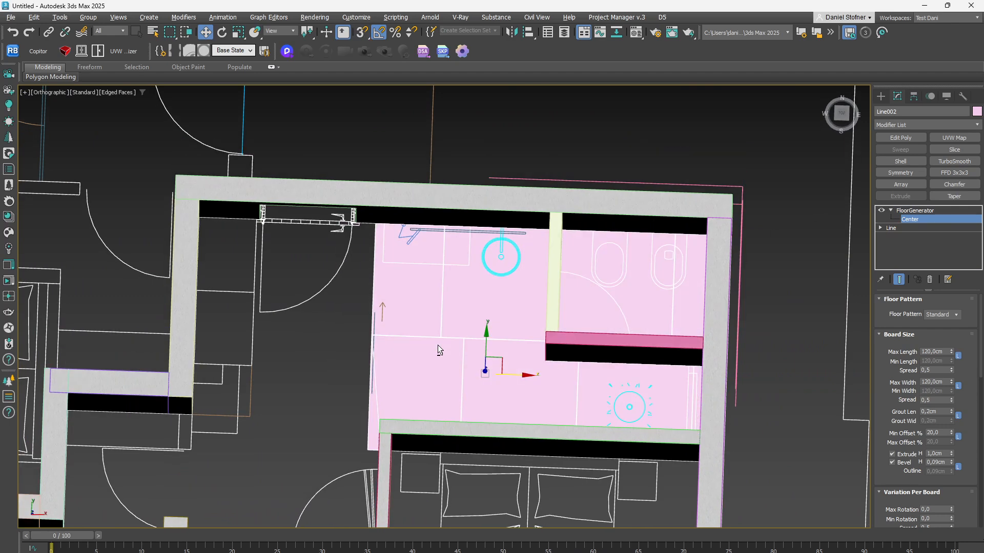
drag(495, 356, 458, 352)
key(ctrl+z)
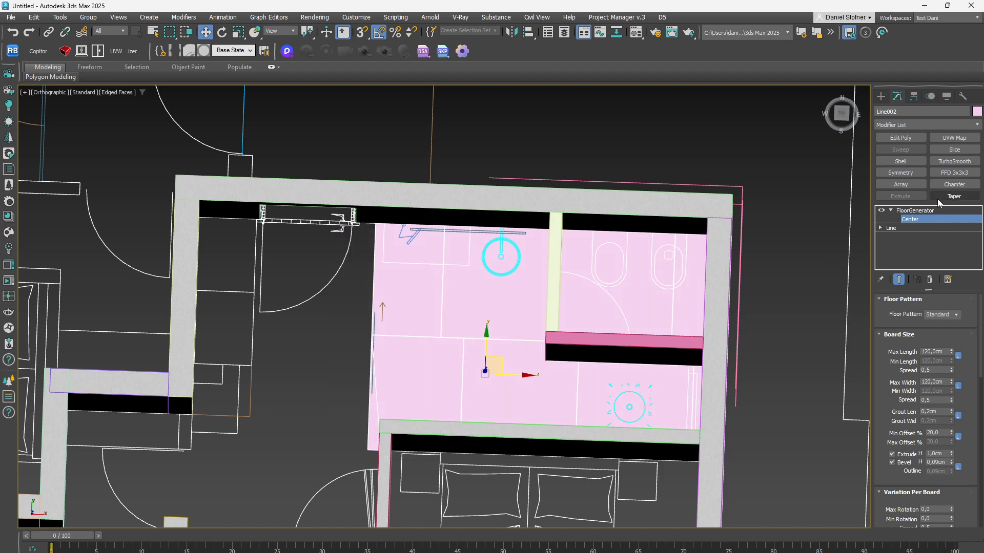
Step: Try a minimum tile offset of 50% on the bathroom floor, then undo the offset change
click(915, 210)
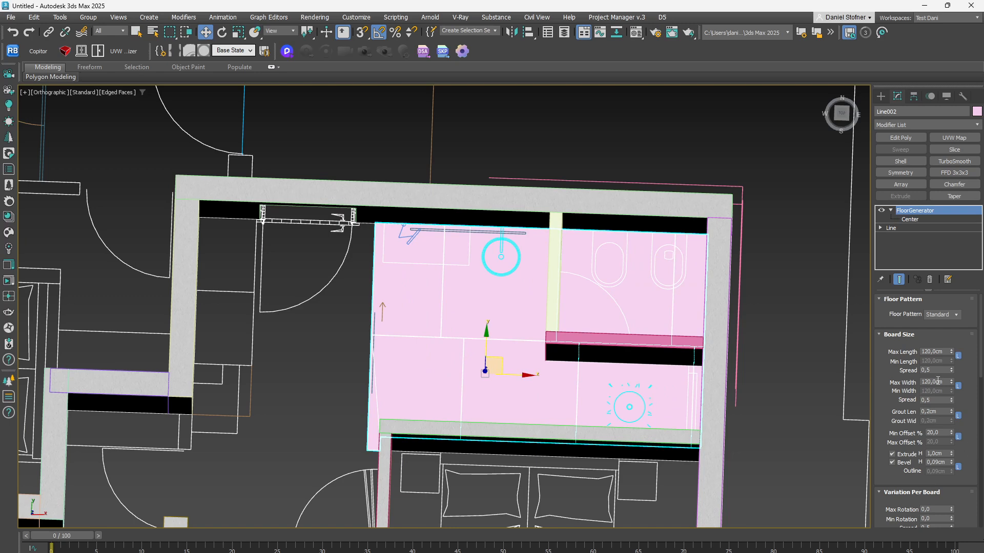
drag(951, 431, 939, 353)
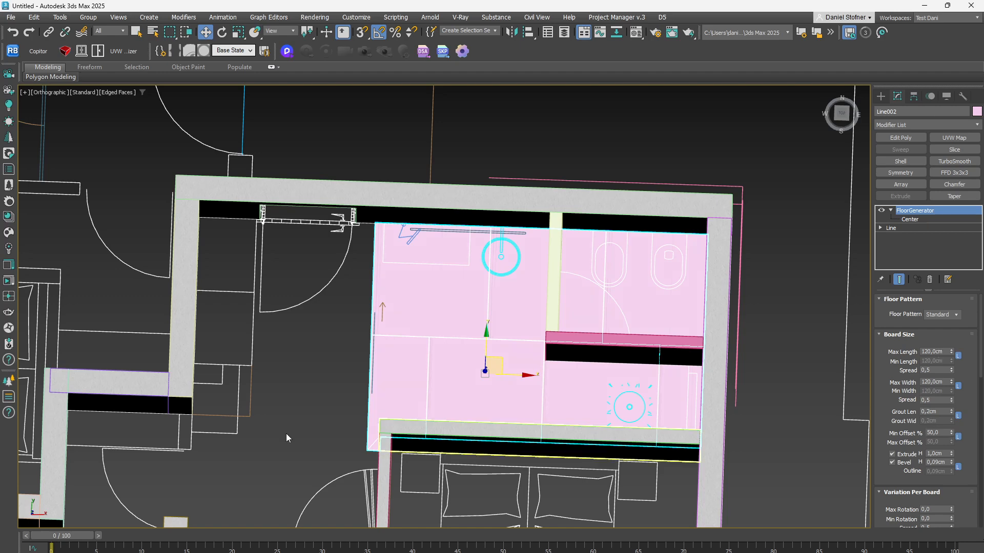
scroll(350, 251, up, 5)
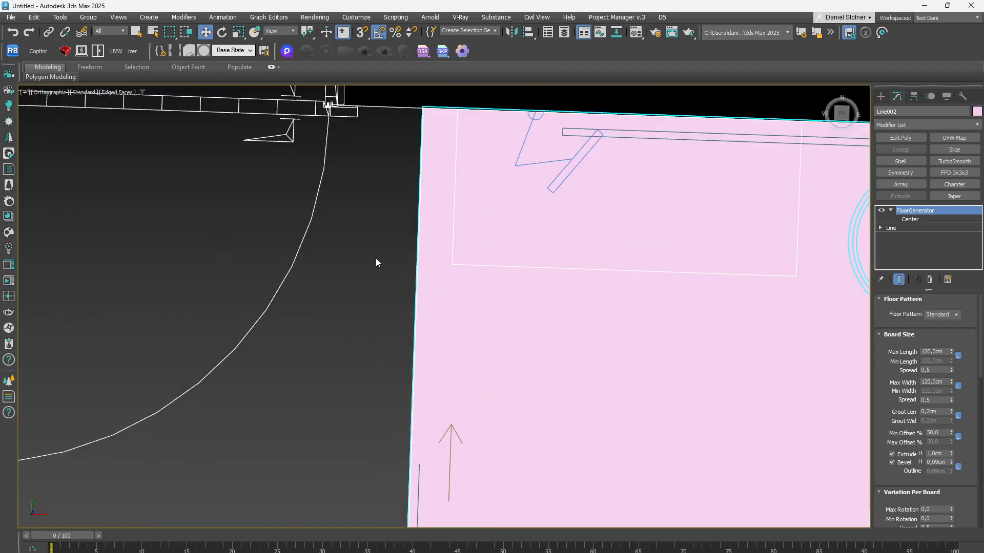
scroll(814, 440, down, 6)
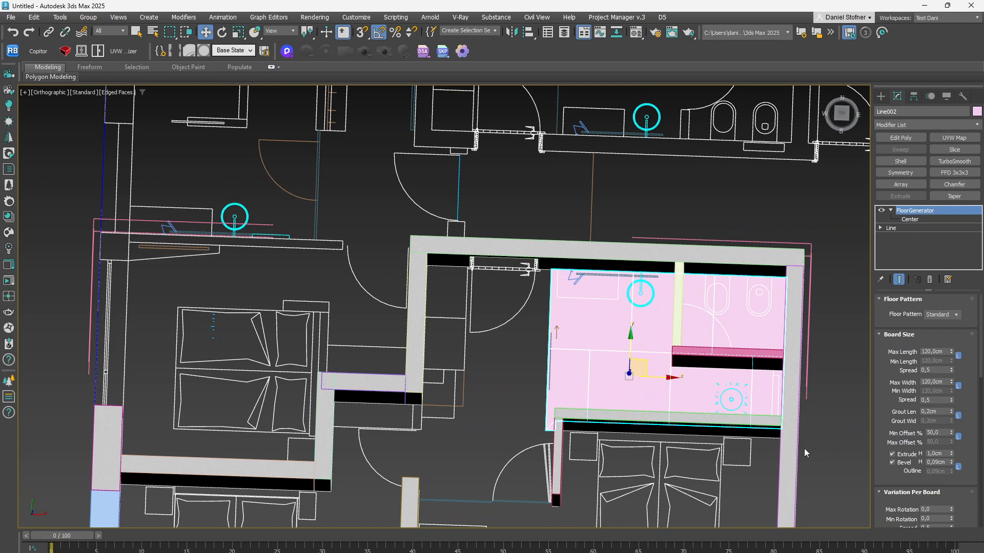
key(ctrl+z)
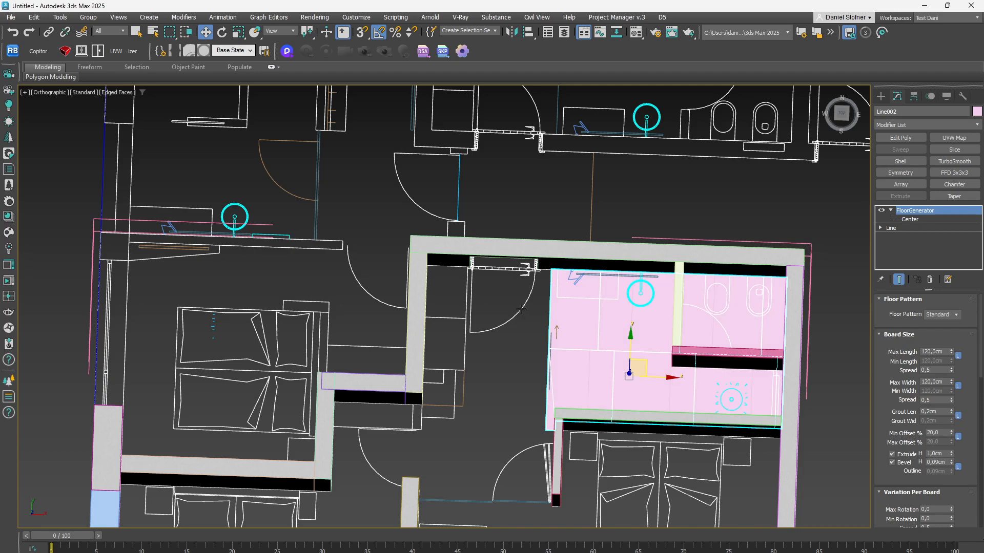
middle_drag(769, 329, 793, 205)
scroll(535, 315, up, 5)
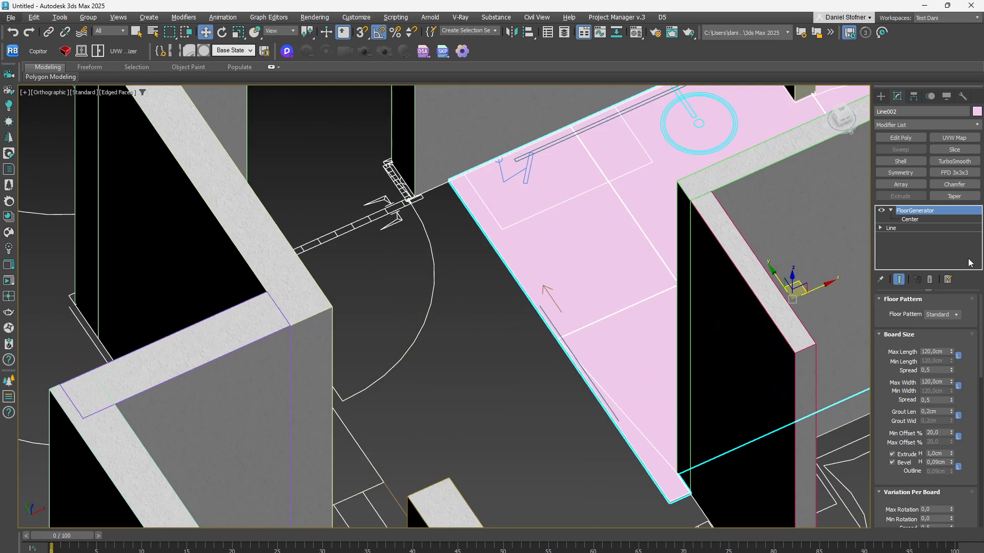
scroll(974, 410, down, 3)
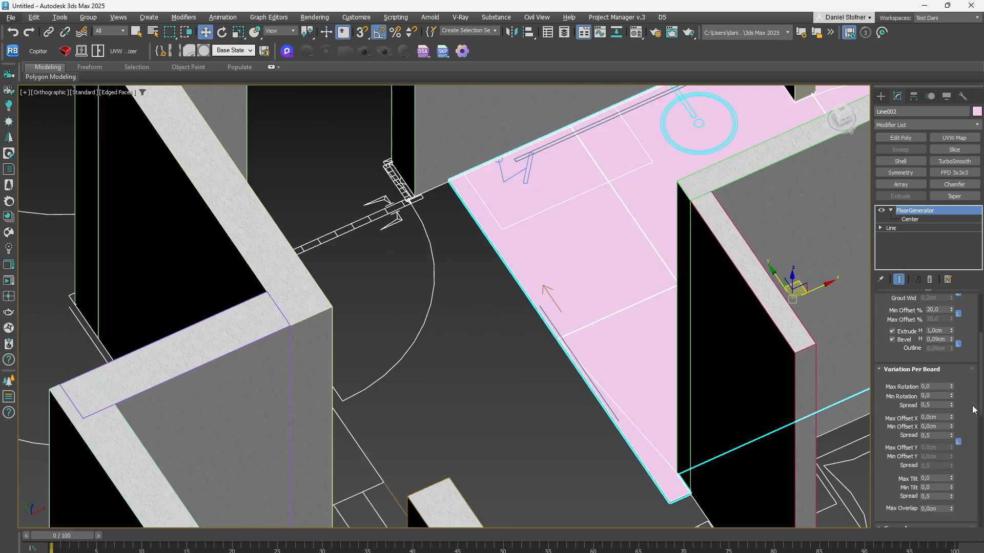
scroll(973, 410, down, 1)
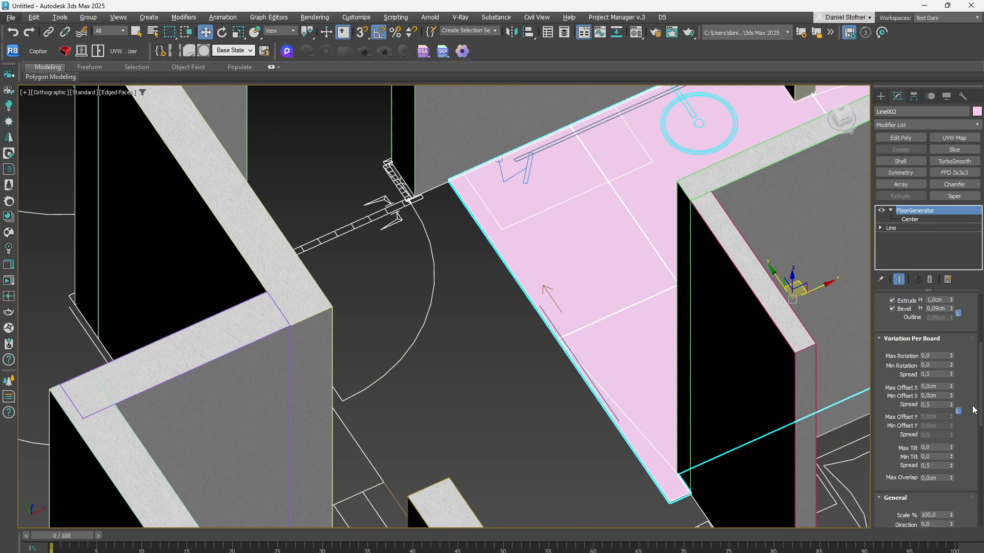
scroll(635, 235, down, 3)
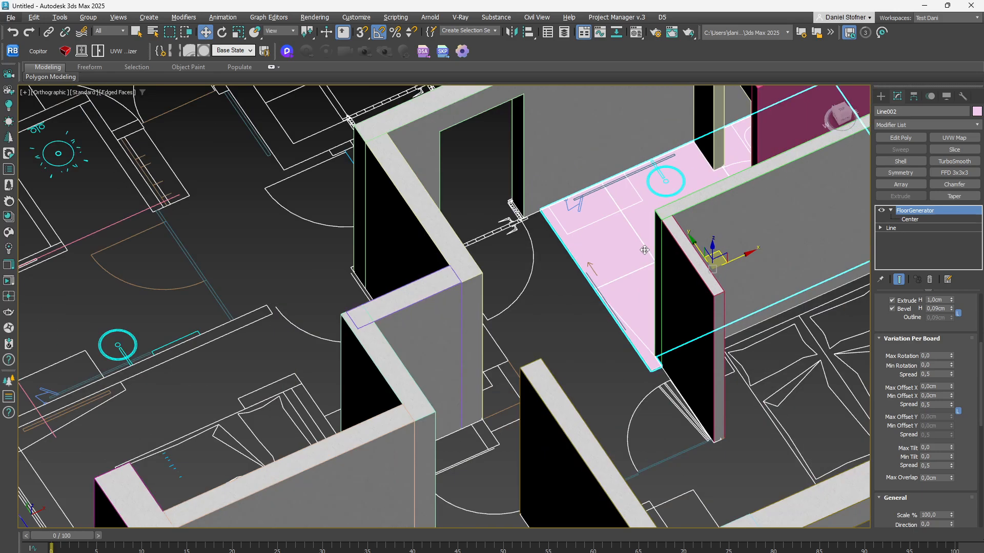
Step: Switch to Chaos Cosmos, show its Stone materials and download Terrazzo 004 5.64cm
scroll(881, 370, up, 1)
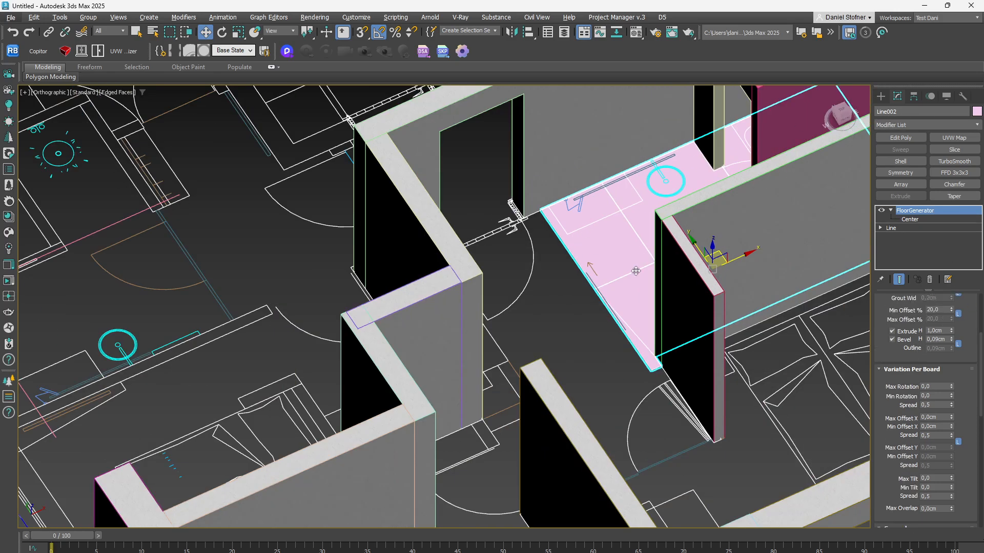
alt+middle_drag(831, 308, 761, 305)
middle_drag(689, 185, 645, 287)
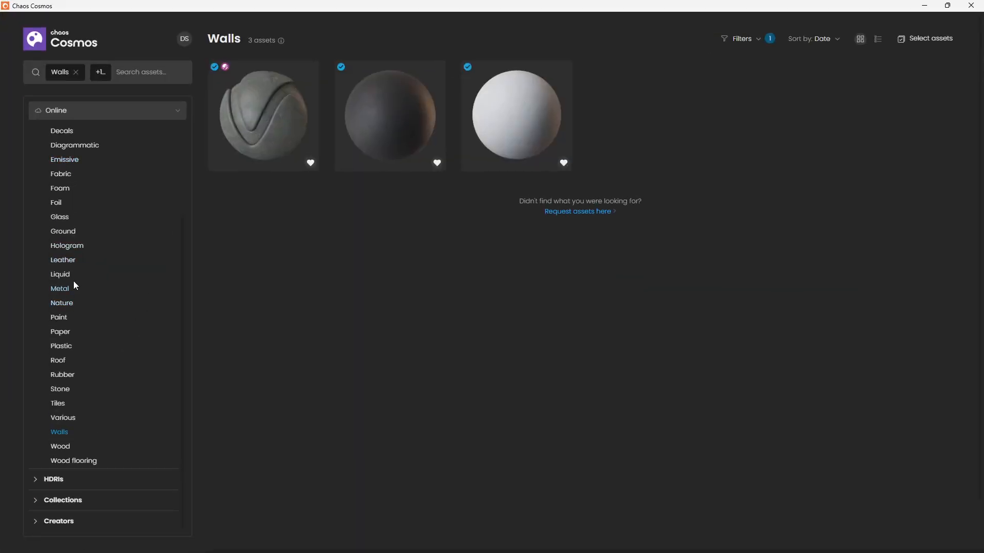
click(59, 390)
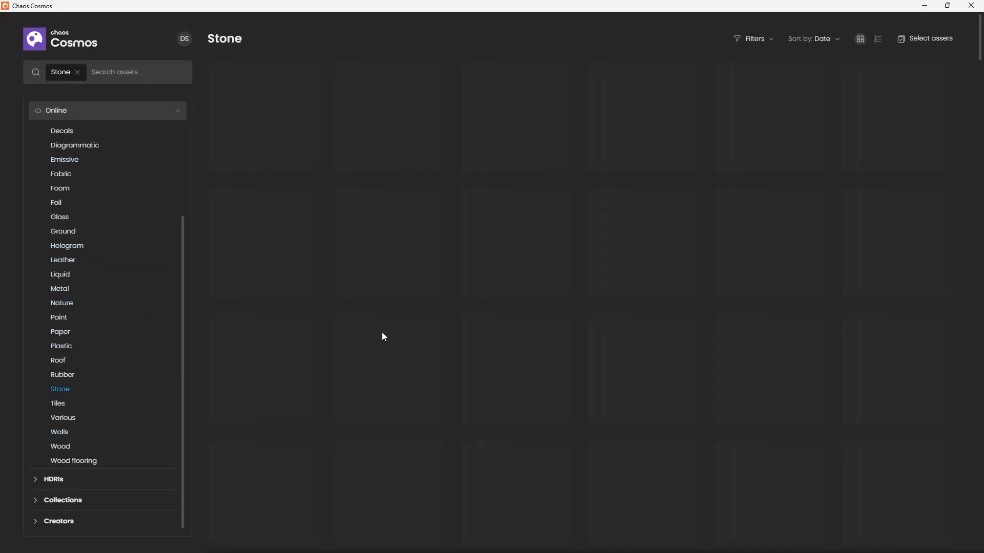
mouse_move(510, 262)
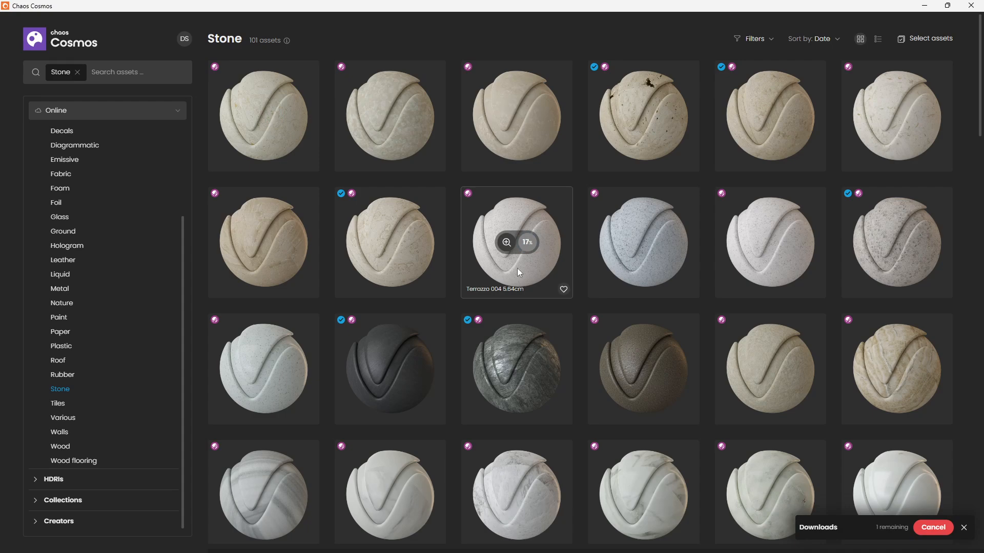
Step: Import the downloaded Terrazzo 004 5.64cm material onto the selected bathroom floor and return to 3ds Max
scroll(558, 353, down, 5)
scroll(557, 349, down, 10)
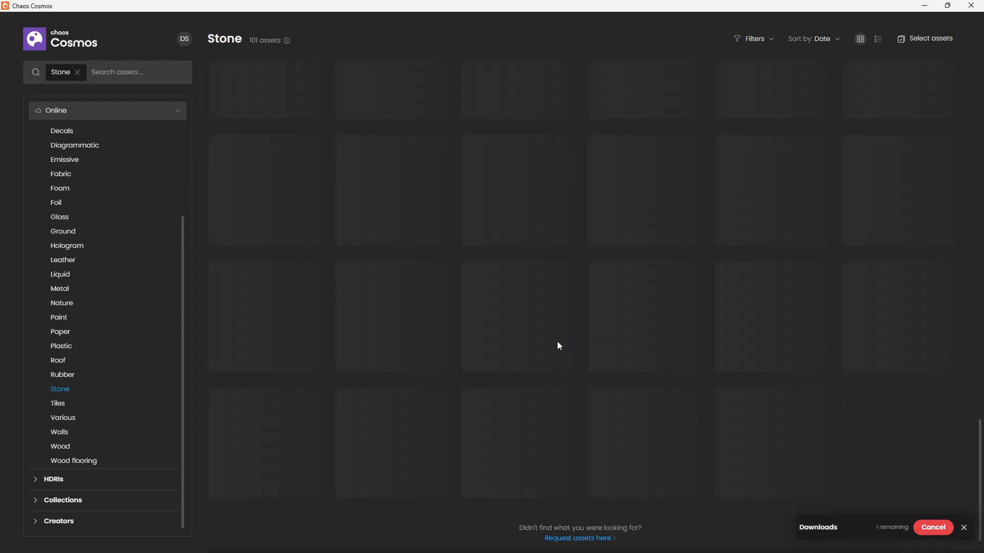
scroll(558, 341, up, 5)
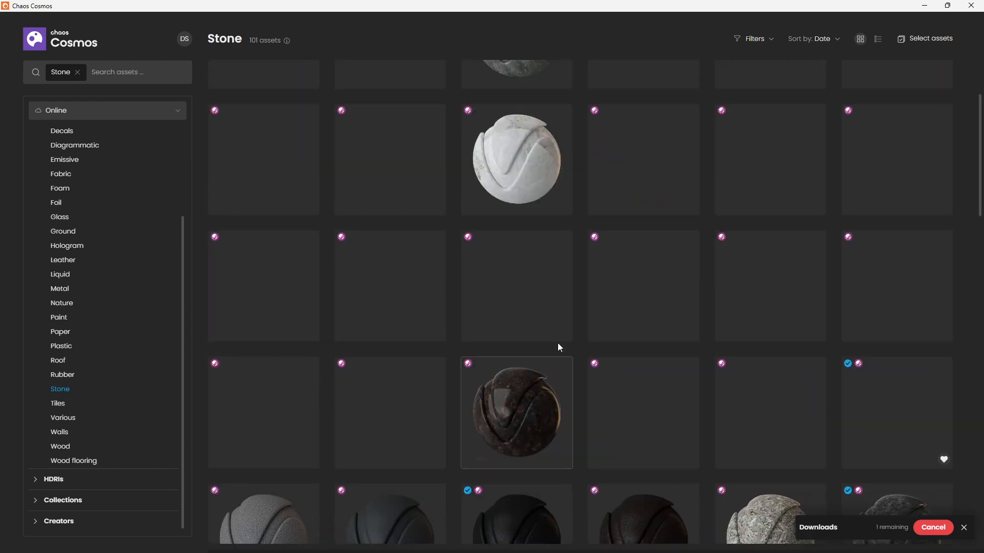
scroll(383, 275, up, 5)
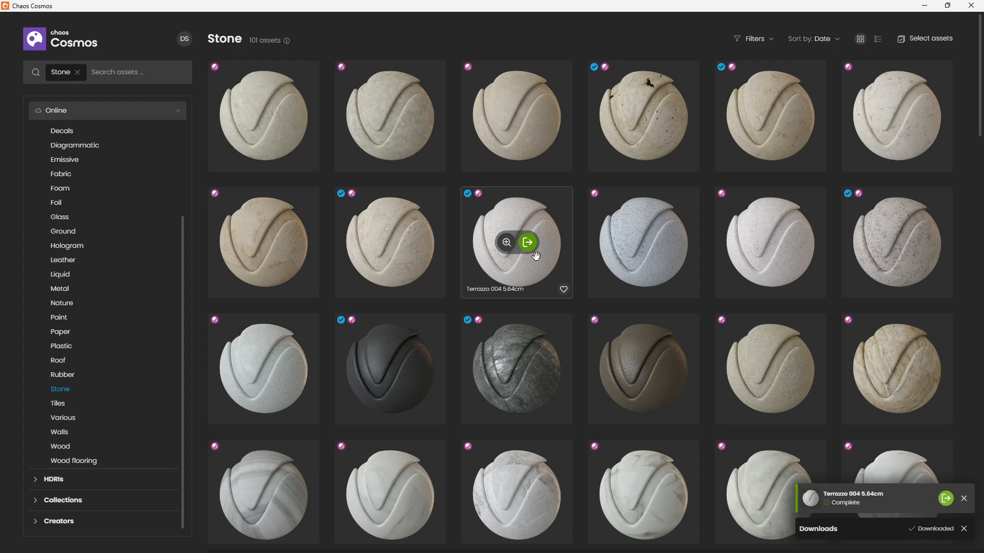
click(534, 254)
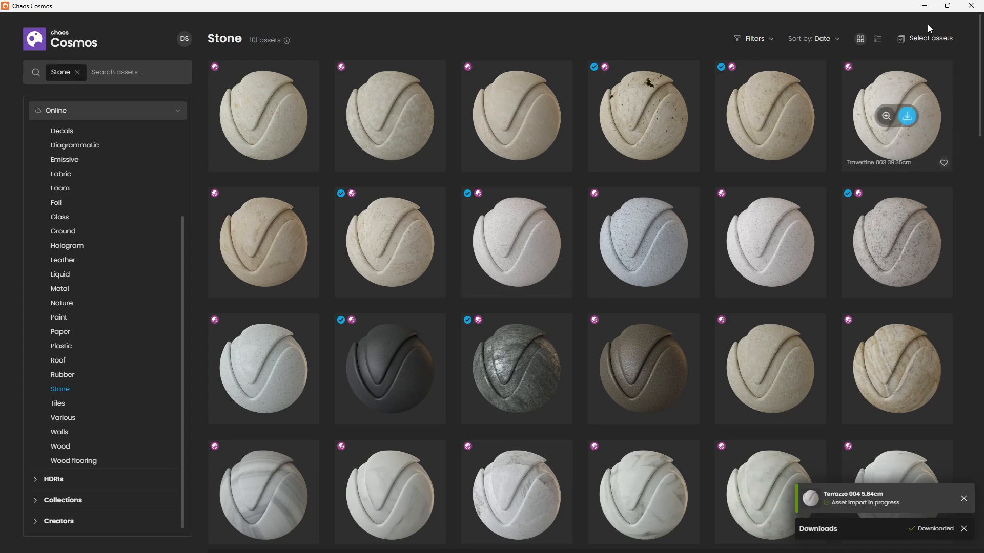
click(925, 5)
Step: Add a UVW Map modifier to the bathroom floor and turn off its real-world map size
scroll(548, 229, up, 5)
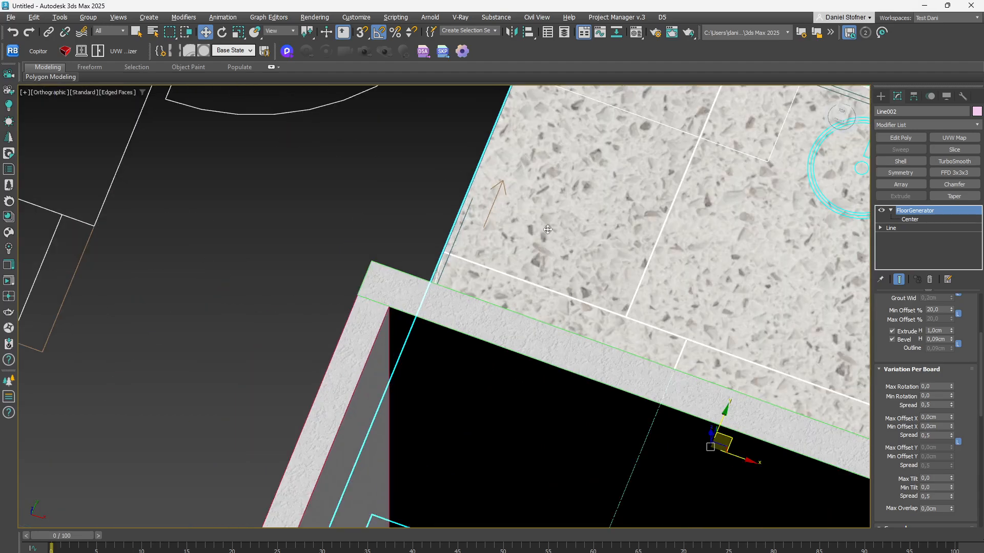
scroll(548, 229, down, 5)
scroll(575, 242, up, 8)
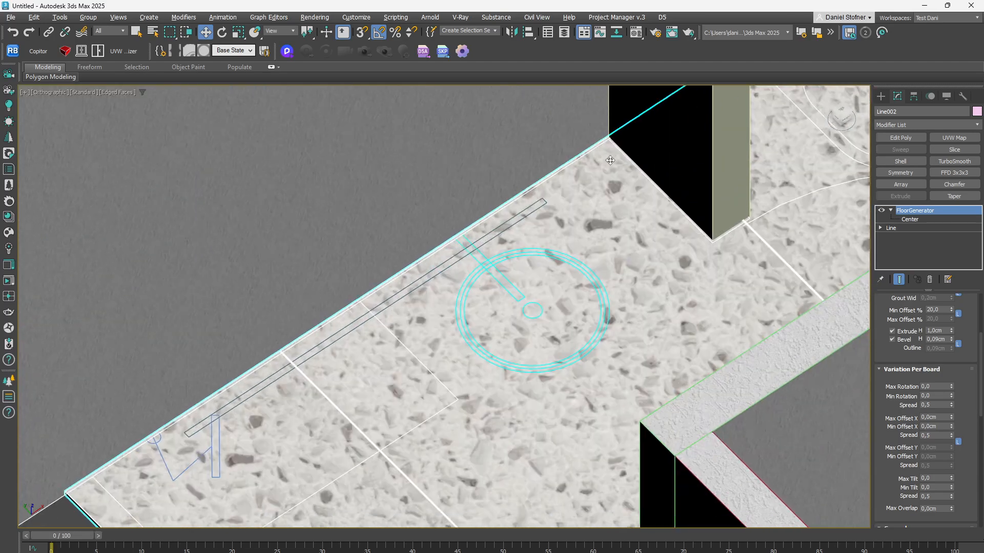
scroll(610, 160, down, 2)
click(954, 137)
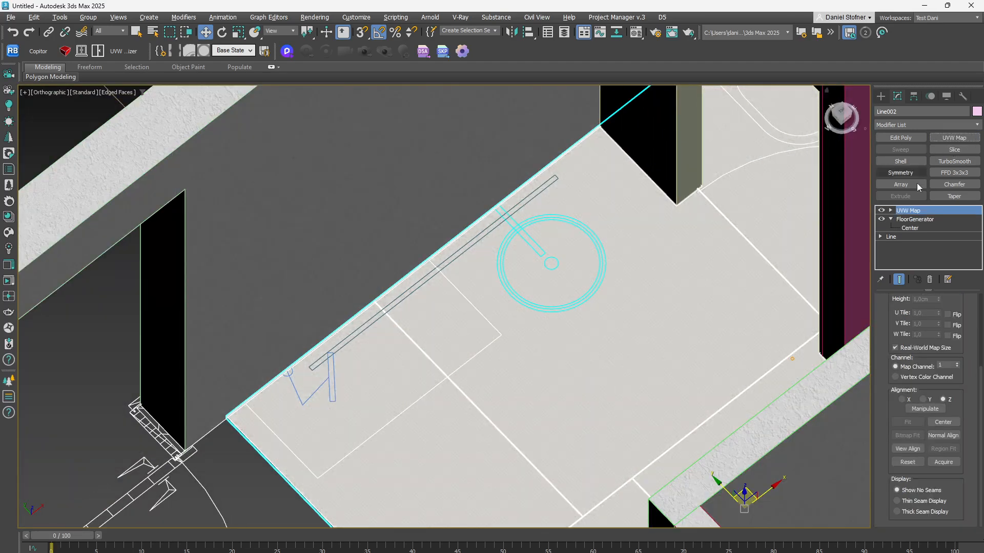
click(895, 347)
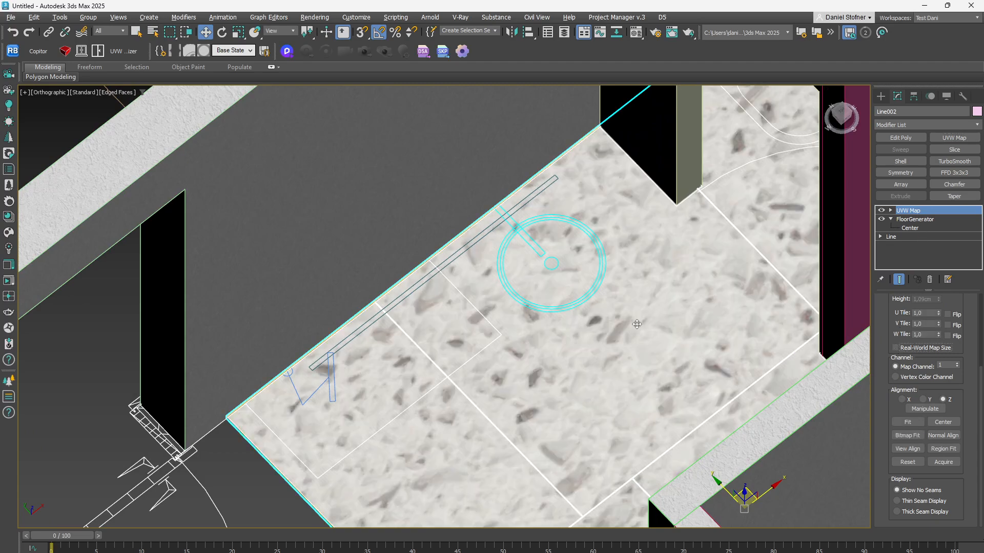
scroll(637, 324, down, 3)
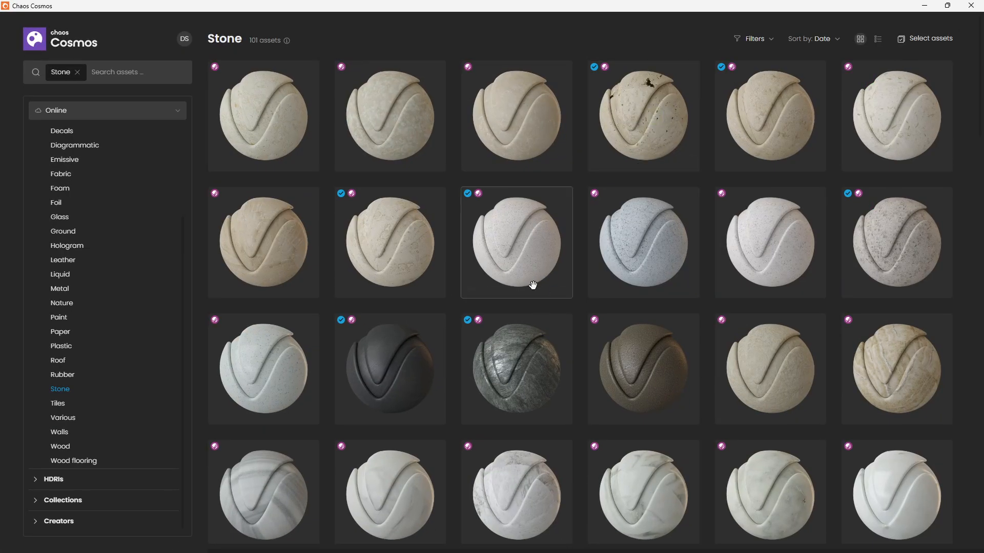
Step: Check the triplanar and real-world scale import options of the Rock Tiles Rough Small material in Chaos Cosmos
mouse_move(524, 254)
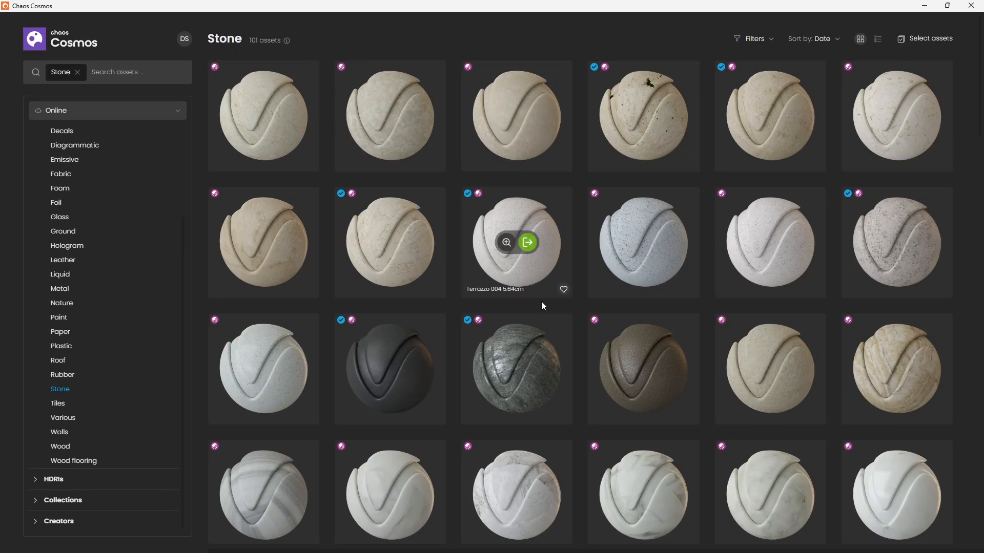
scroll(541, 302, down, 10)
scroll(586, 367, down, 2)
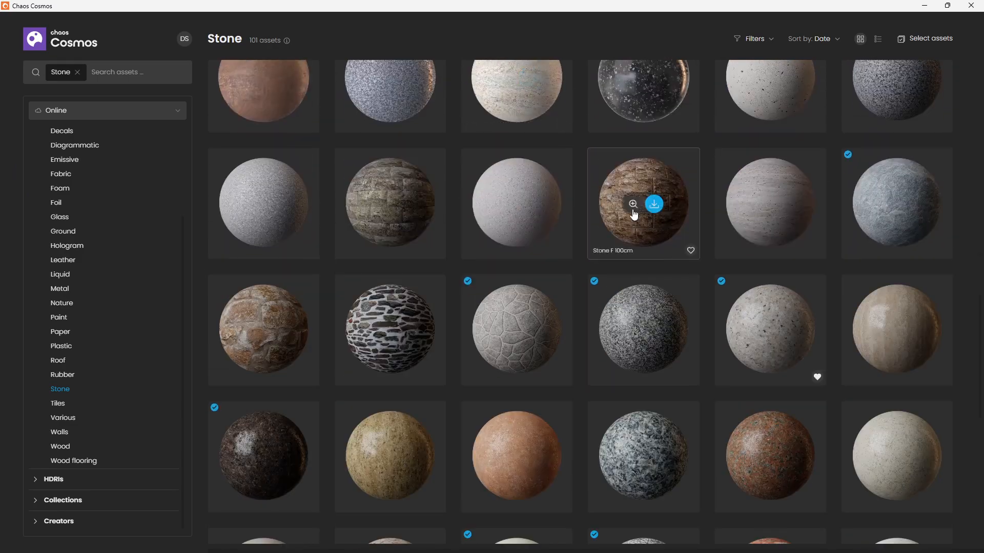
scroll(648, 273, down, 5)
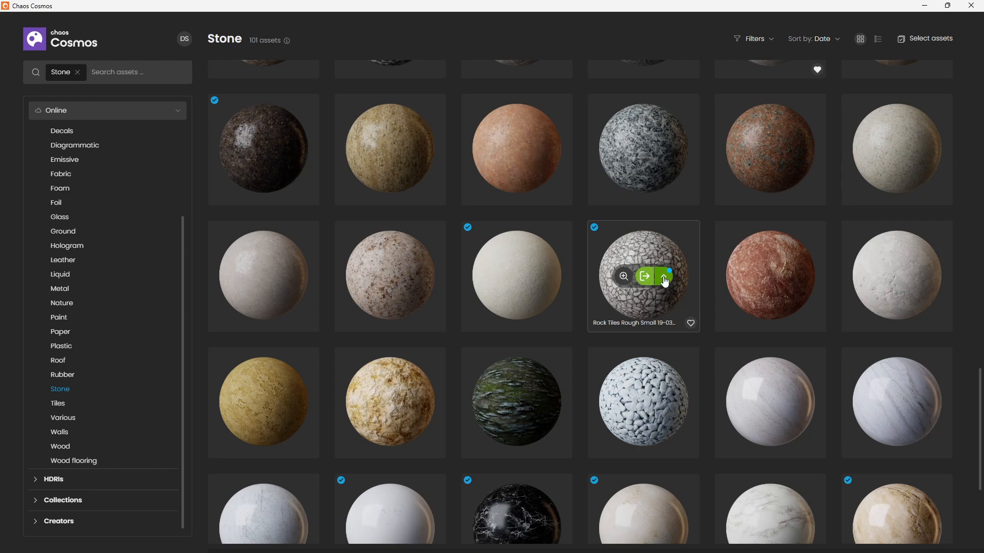
click(665, 280)
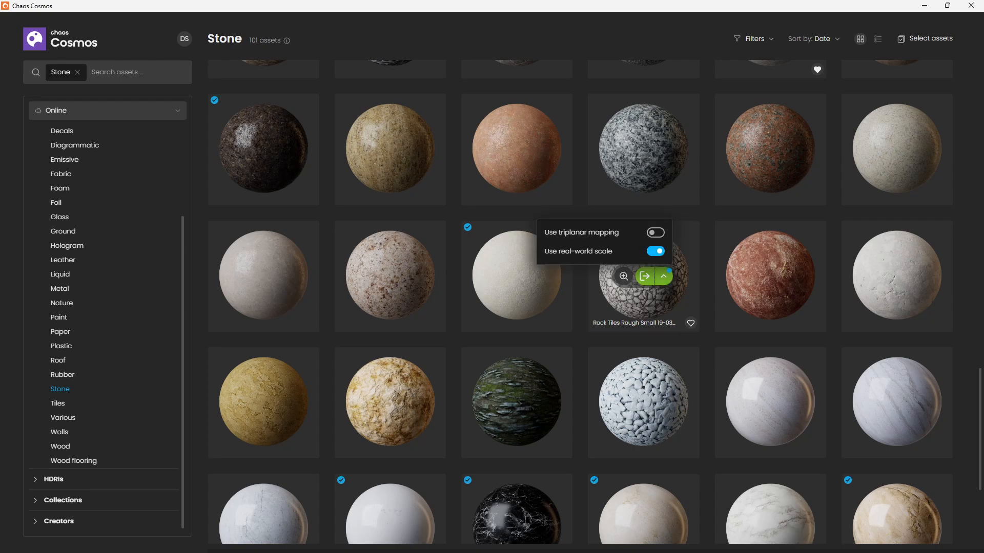
click(947, 6)
click(922, 31)
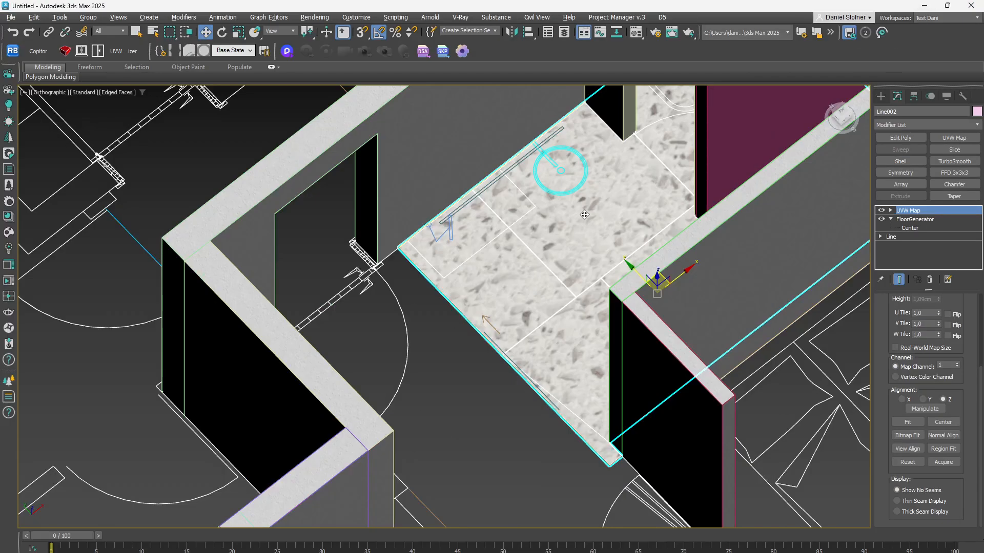
Step: Close Render Setup and reset the Compact Material Editor materials with the Corona Converter
key(m)
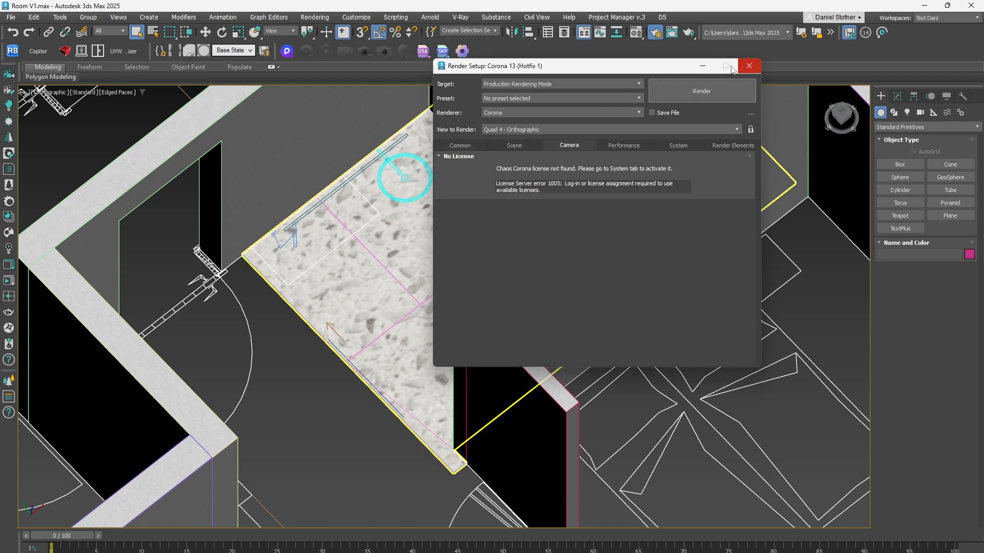
click(749, 65)
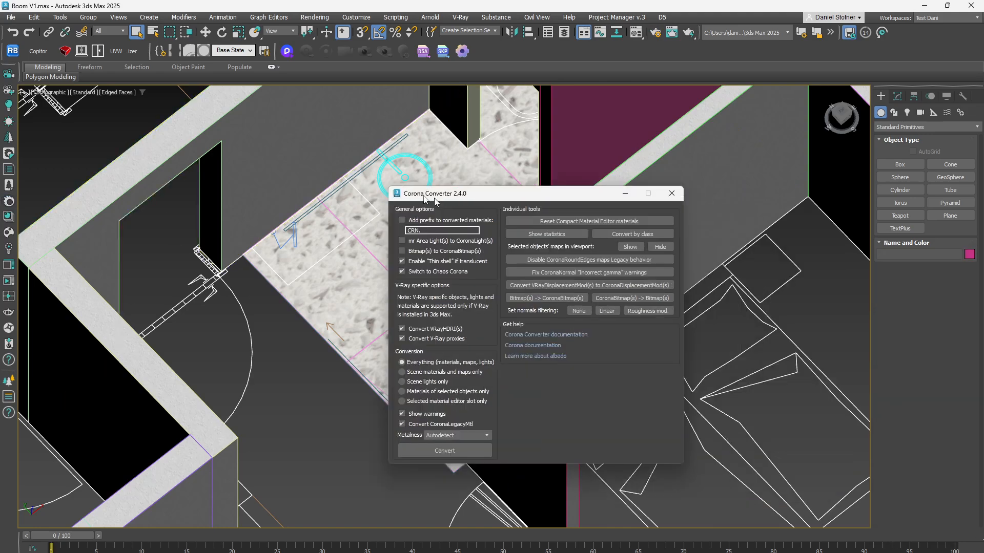
drag(432, 197, 362, 194)
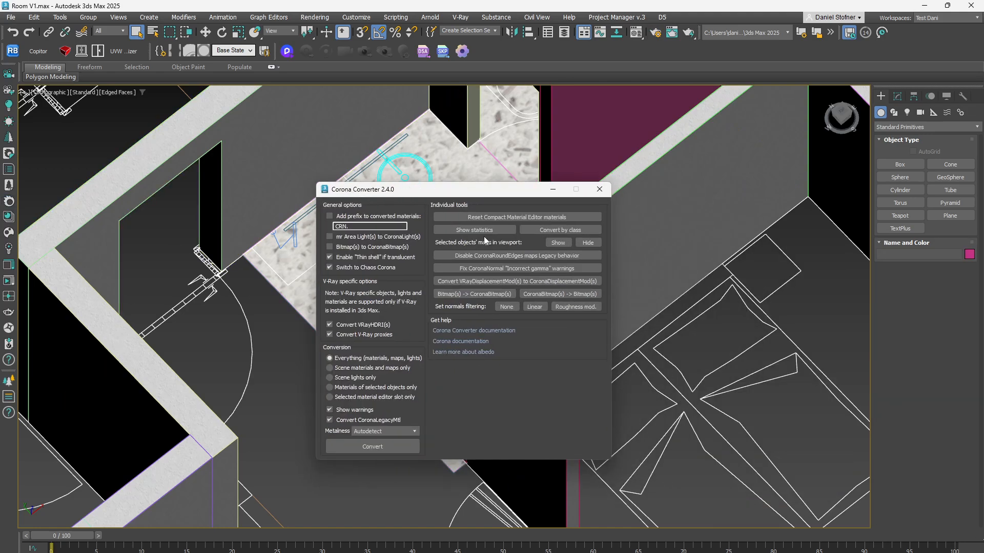
click(504, 217)
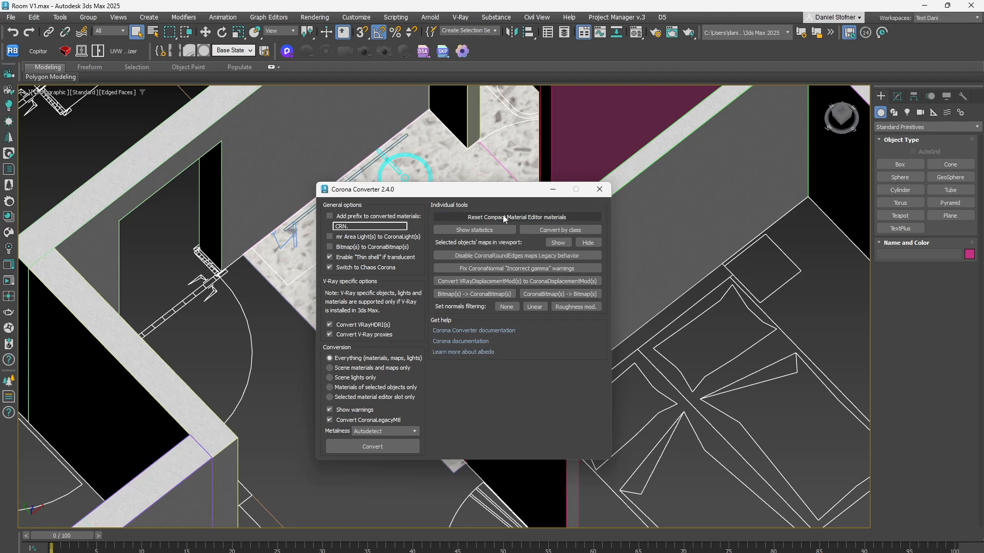
click(599, 189)
Step: Pick the bathroom floor's terrazzo material into the first sample slot of the Material Editor
click(636, 32)
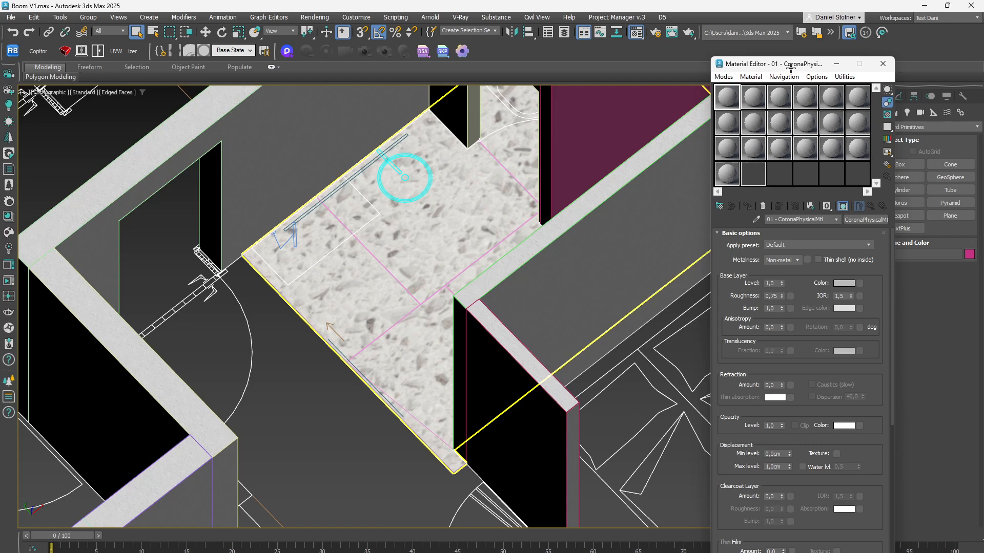
drag(799, 64, 89, 27)
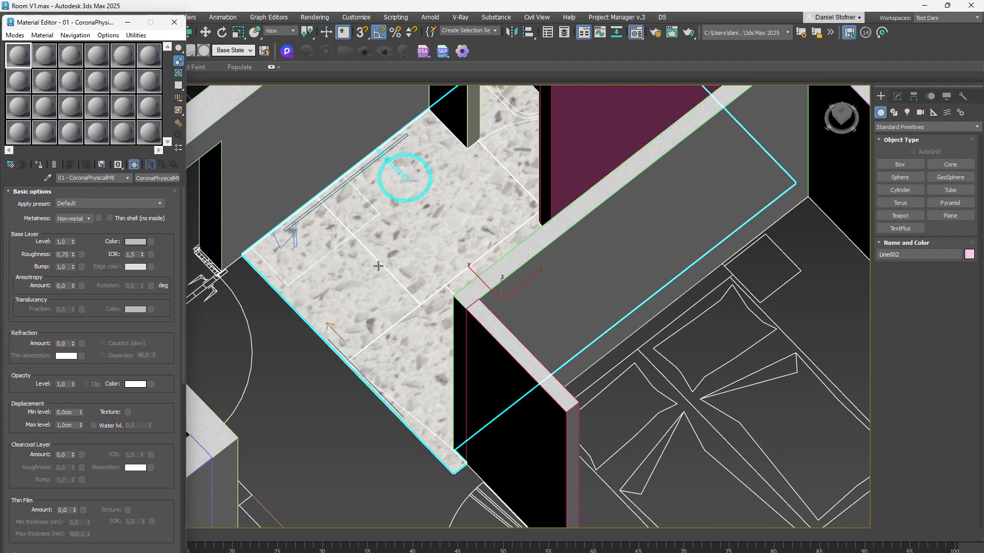
click(459, 326)
click(454, 325)
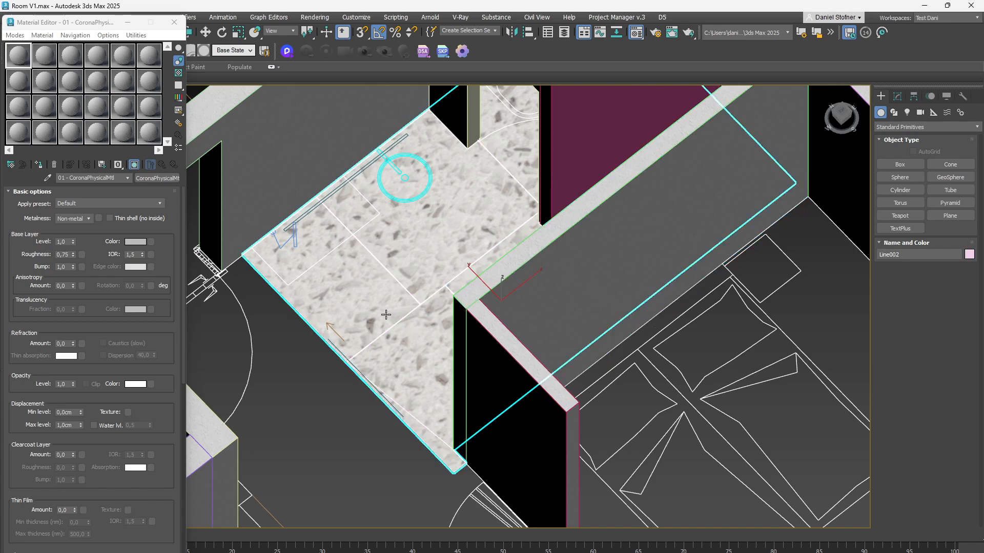
click(47, 178)
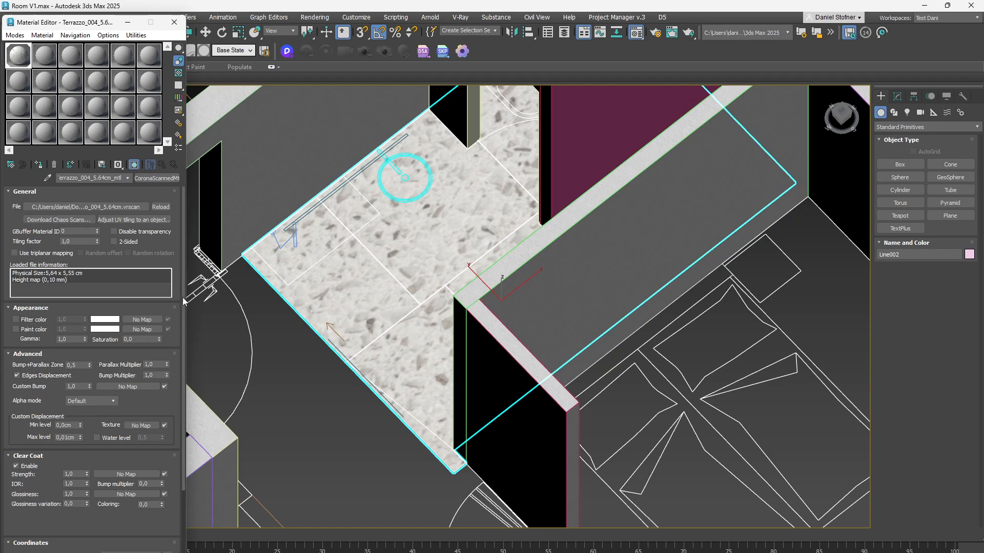
Step: Examine the scanned terrazzo material's physical size information and settings, comparing them with the default material in the second slot
mouse_move(182, 297)
mouse_down()
mouse_move(177, 450)
mouse_move(204, 299)
mouse_move(193, 288)
mouse_up()
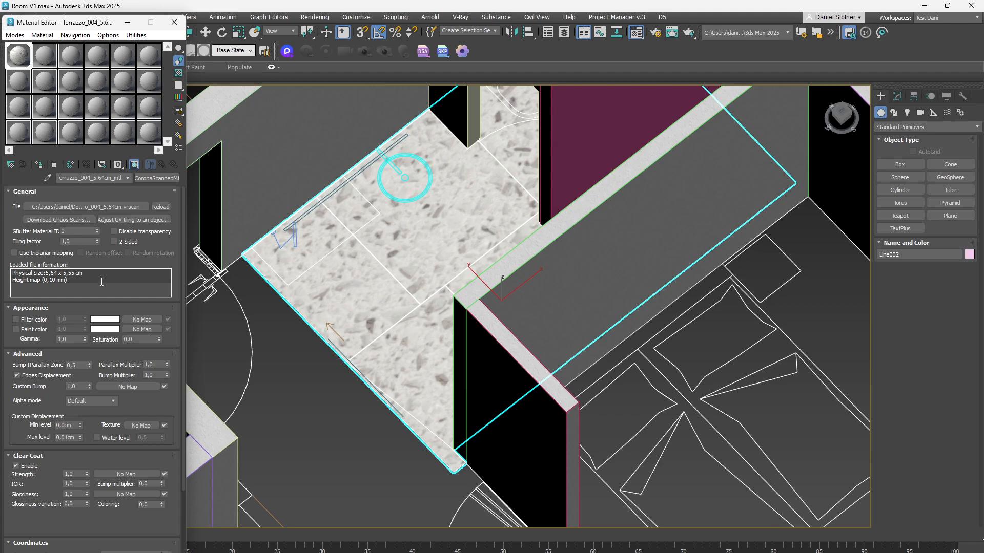
click(48, 58)
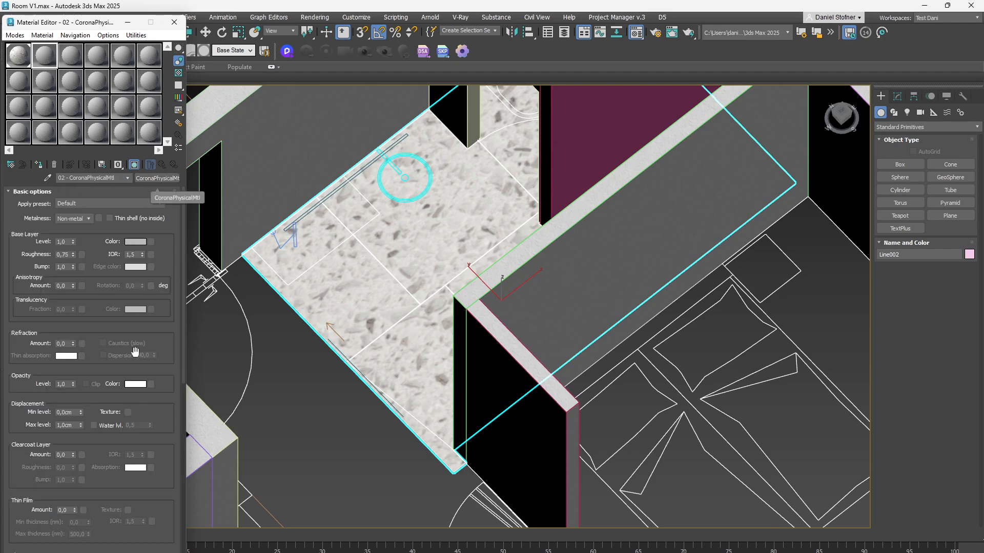
click(28, 59)
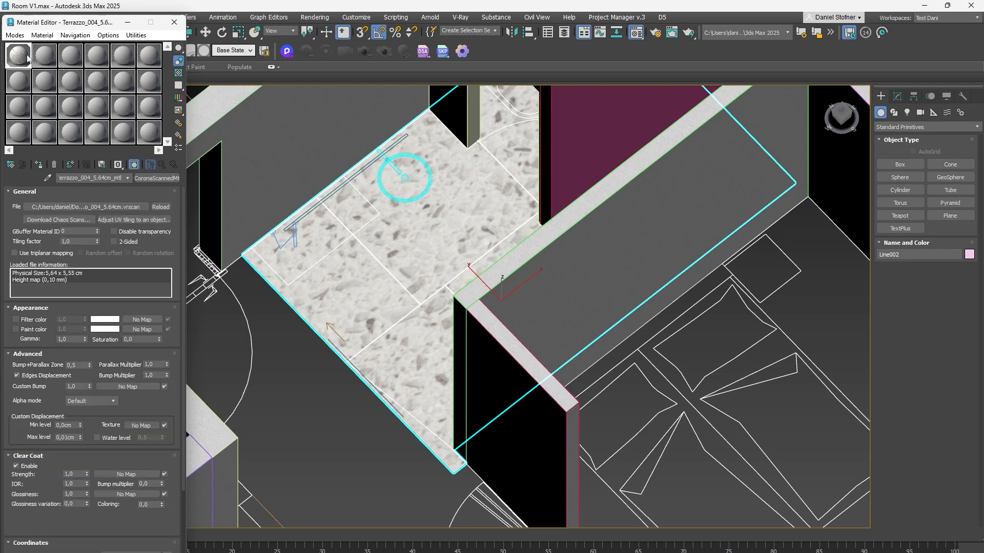
Step: Add a second UVW Map with Box mapping to the bathroom floor, activate its gizmo and turn off real-world map size
click(899, 97)
click(947, 138)
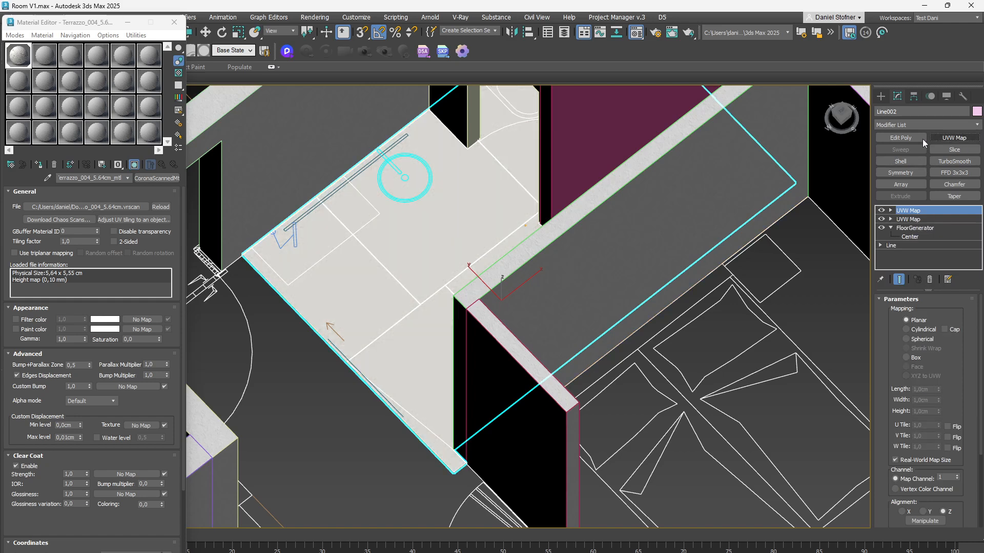
click(906, 357)
click(890, 210)
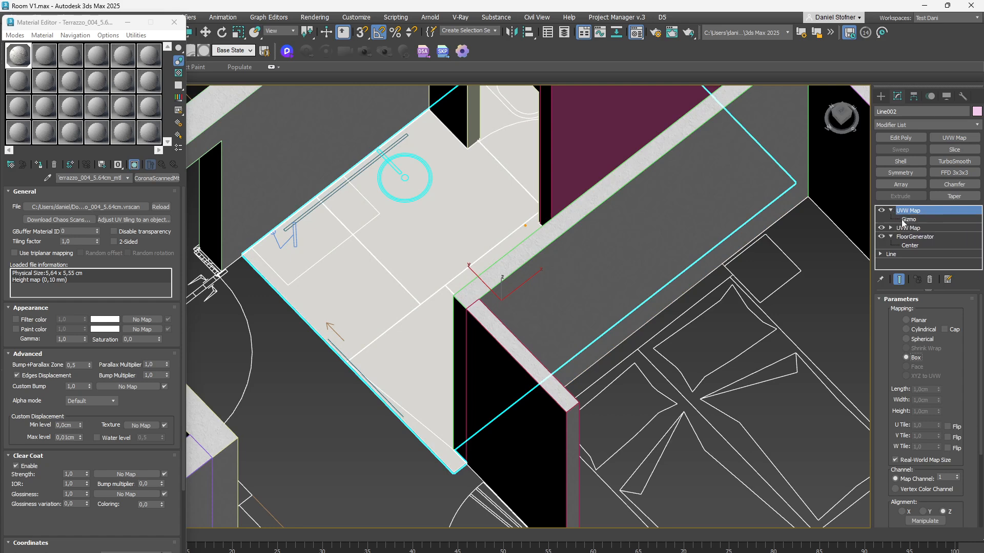
click(905, 219)
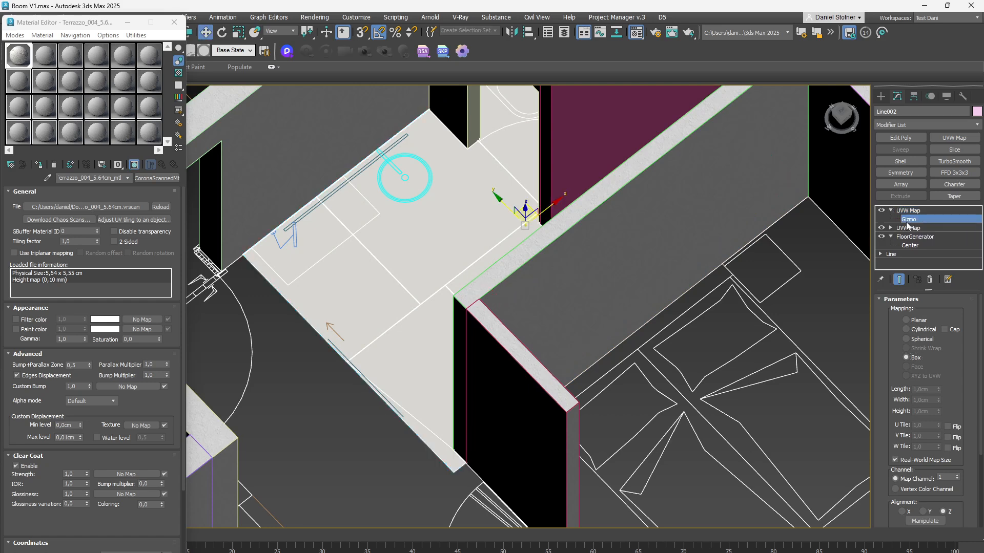
click(896, 461)
Step: Scale the UVW Map gizmo down uniformly so the terrazzo grain on the bathroom floor is finer
key(r)
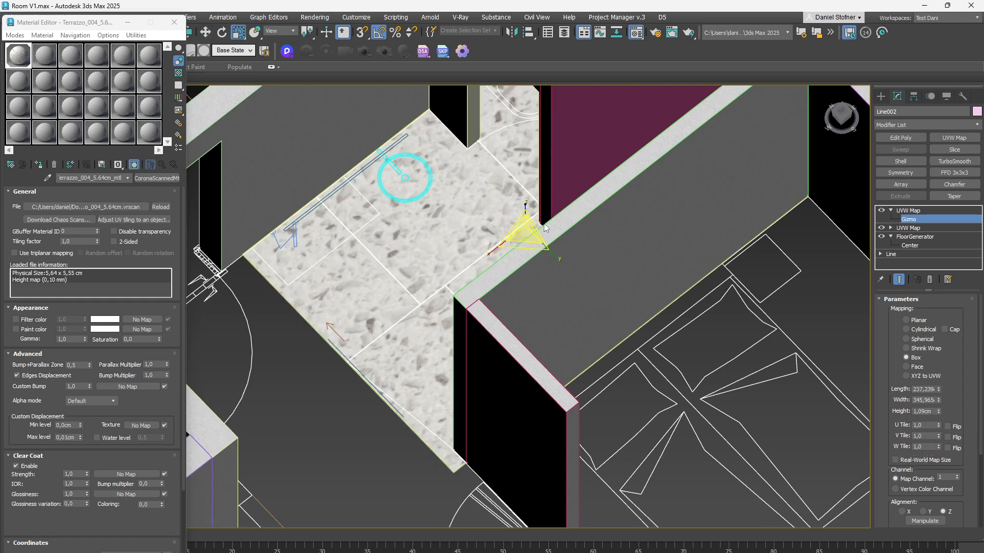
drag(516, 233, 484, 177)
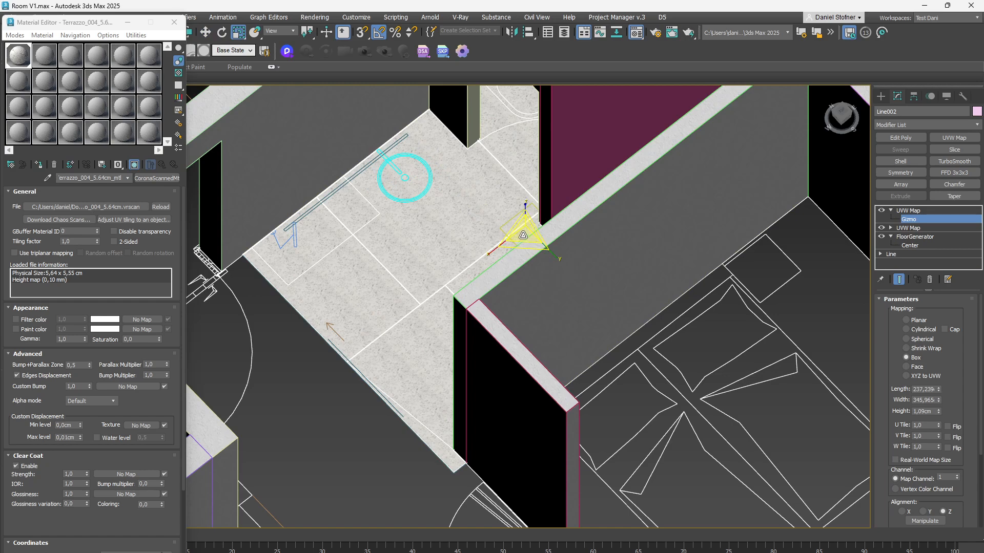
drag(523, 236, 550, 148)
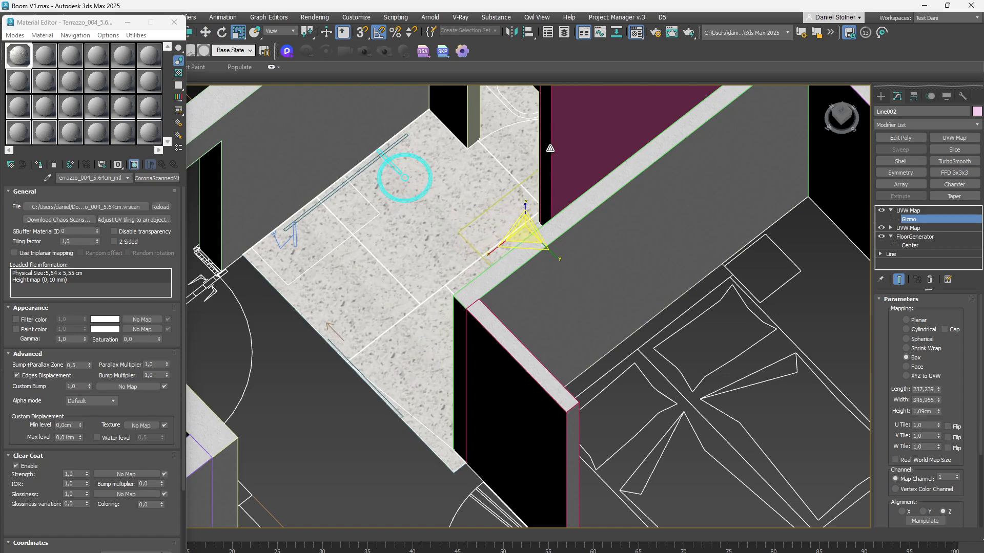
Step: Shift the upper UVW Map's gizmo across the bathroom floor to reposition the terrazzo pattern, and leave gizmo editing
scroll(471, 254, up, 2)
scroll(478, 232, down, 2)
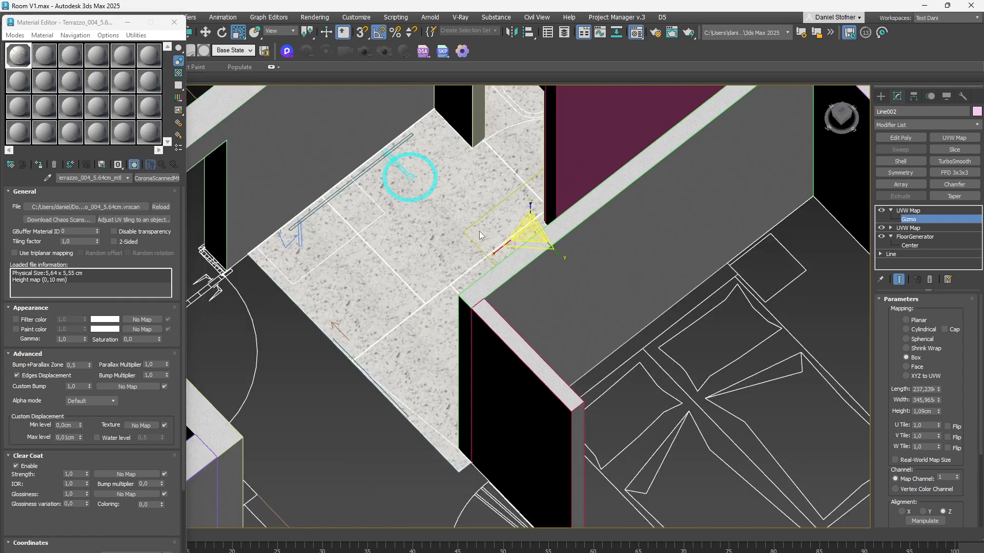
scroll(468, 243, up, 2)
scroll(466, 247, up, 2)
scroll(465, 246, down, 2)
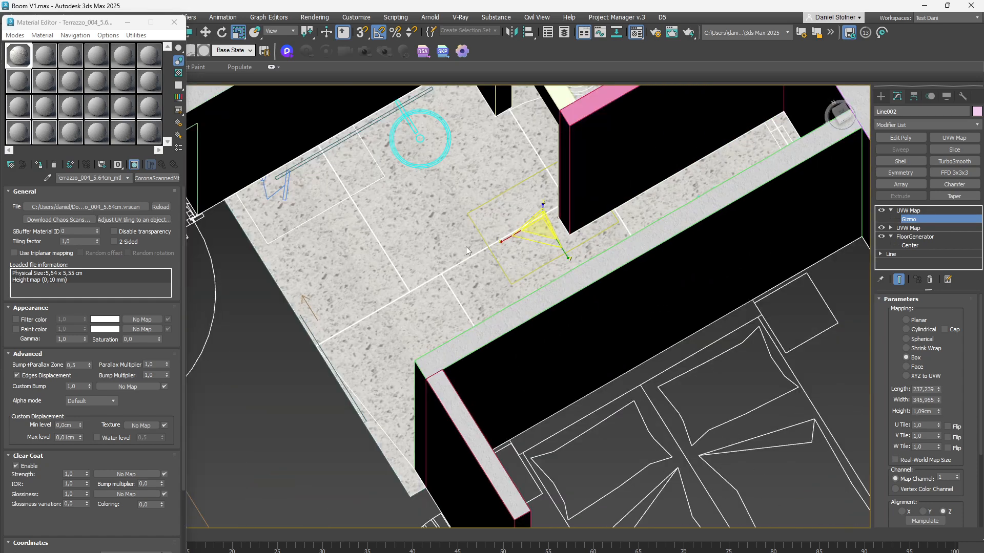
scroll(466, 247, up, 2)
key(w)
drag(604, 200, 508, 276)
alt+middle_drag(509, 275, 437, 144)
scroll(437, 144, up, 3)
scroll(425, 150, down, 1)
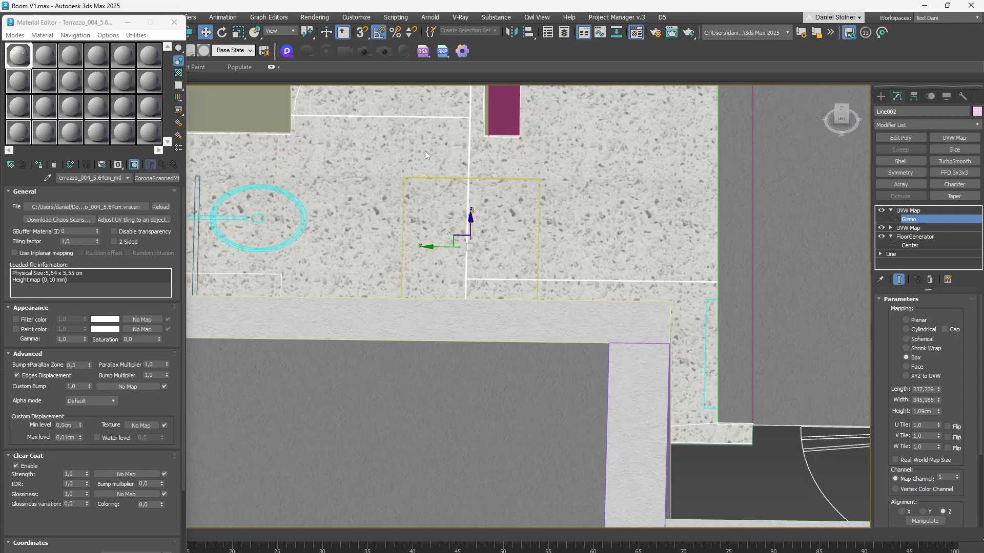
click(917, 210)
Step: Inspect the terrazzo grain and tile joints on the bathroom floor up close and within the surrounding suite
scroll(529, 187, down, 2)
alt+middle_drag(529, 187, 513, 172)
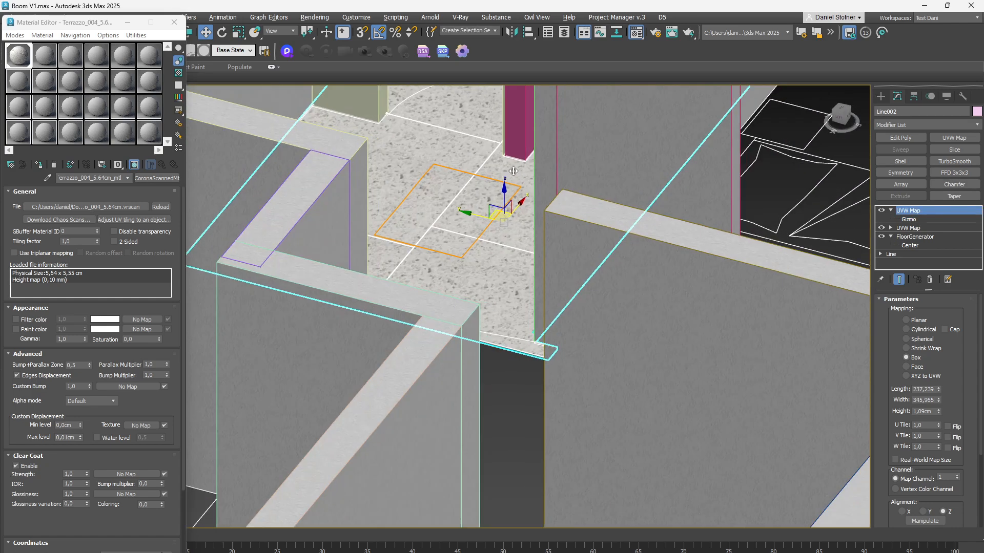
scroll(409, 201, up, 3)
scroll(465, 323, up, 4)
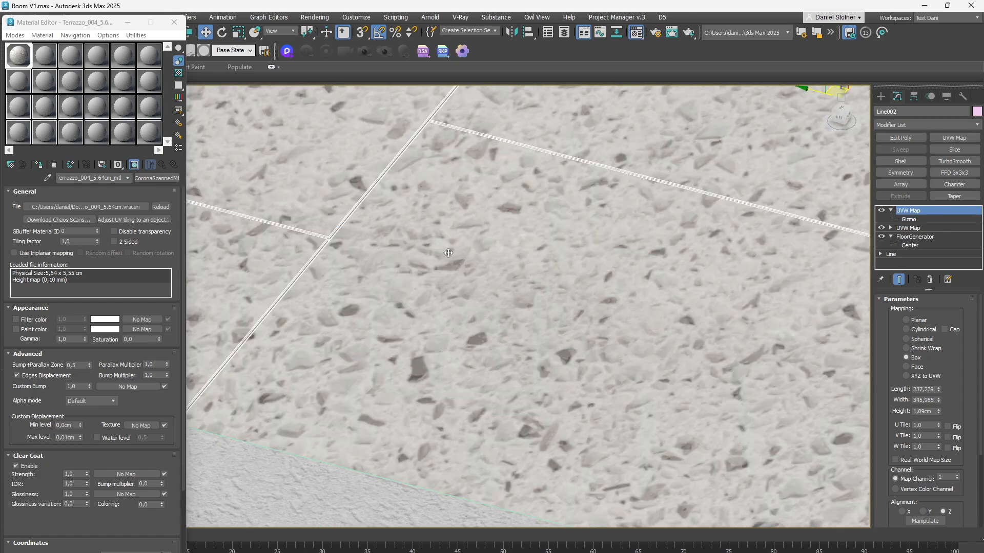
scroll(448, 253, down, 4)
alt+middle_drag(449, 253, 525, 279)
scroll(528, 197, down, 4)
scroll(528, 197, up, 4)
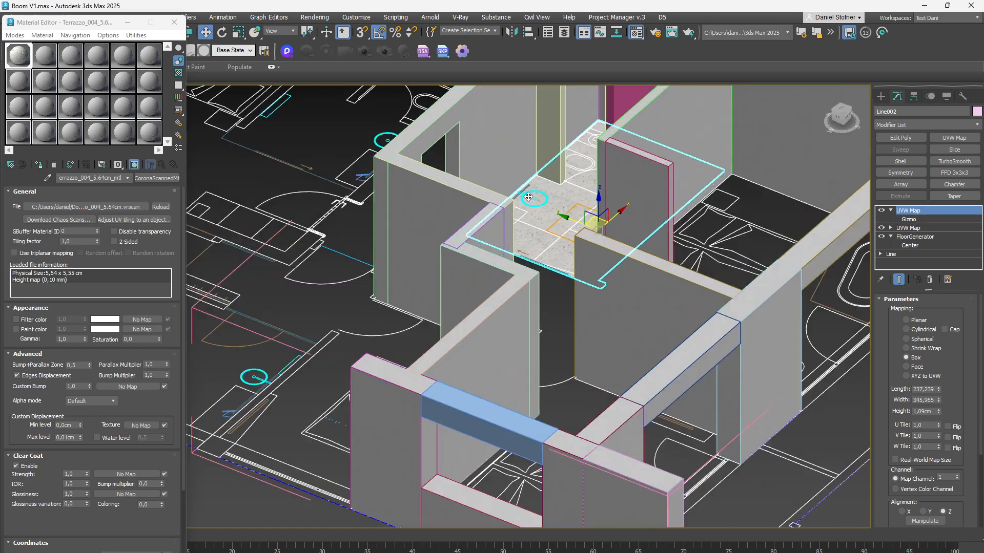
scroll(528, 196, up, 4)
right_click(464, 201)
click(427, 250)
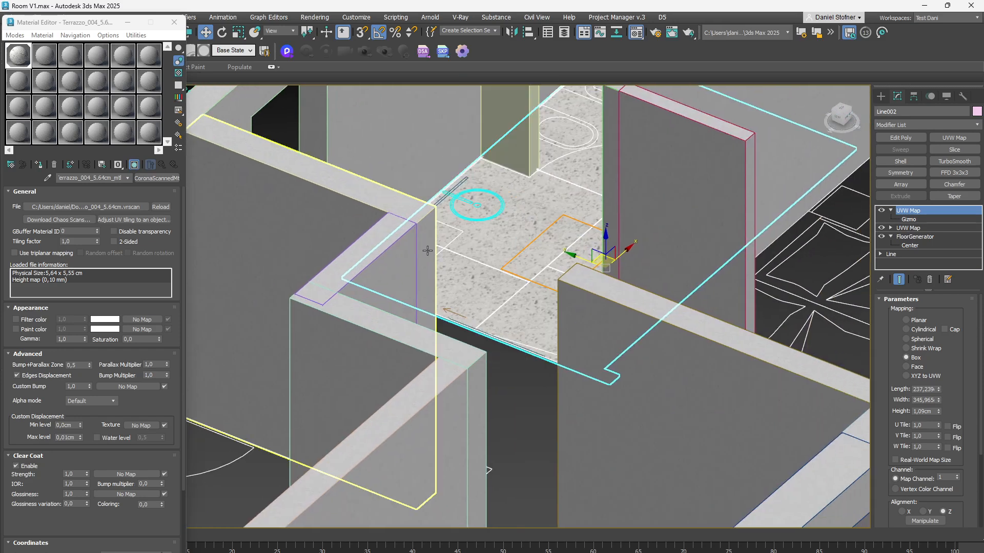